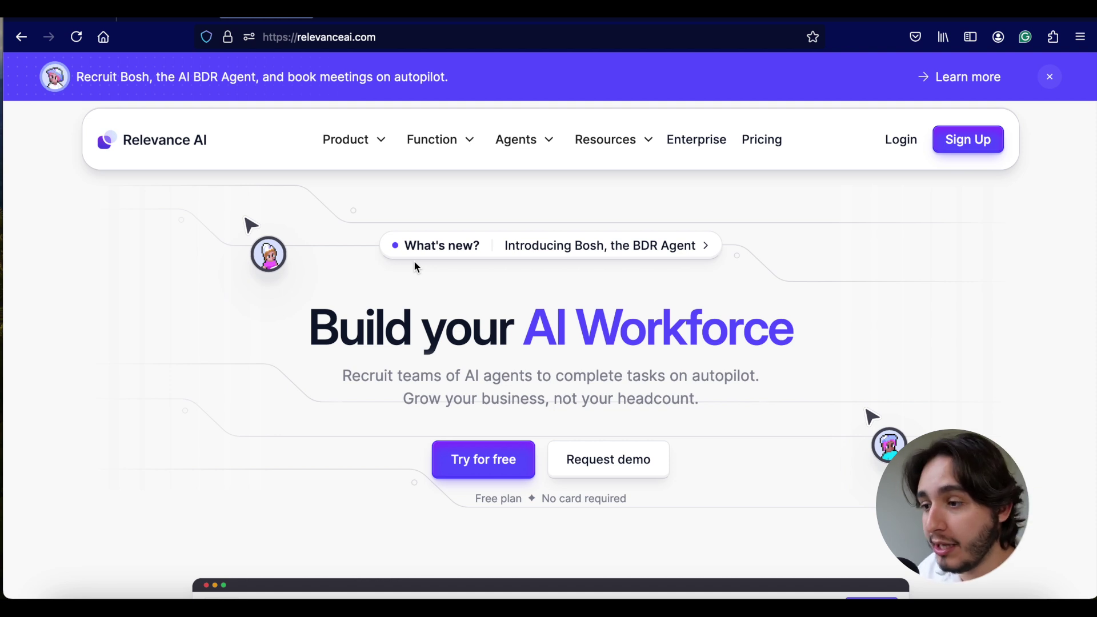
Open the Bosh the Sales Agent page from Agents and scroll through it
mouse_move(532, 144)
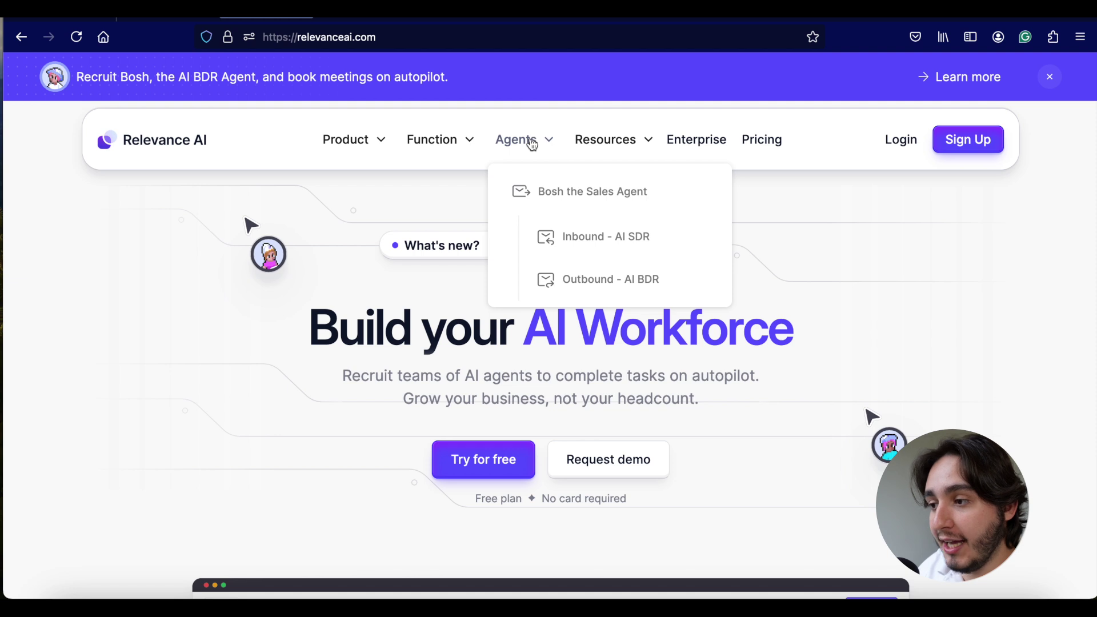
left_click(554, 184)
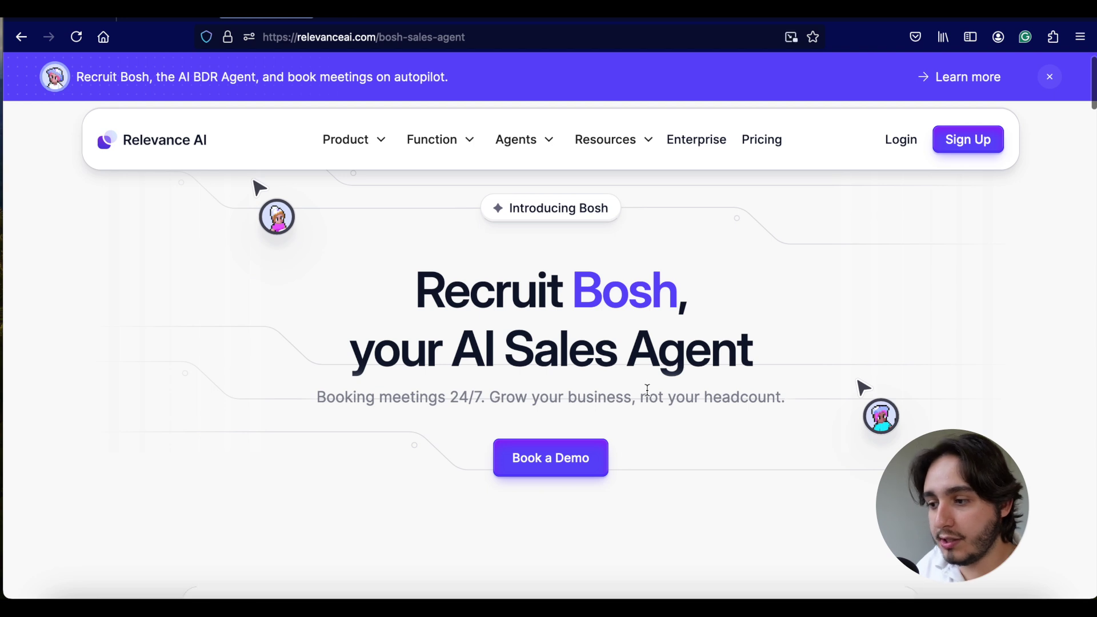
scroll(648, 389, "down", 4)
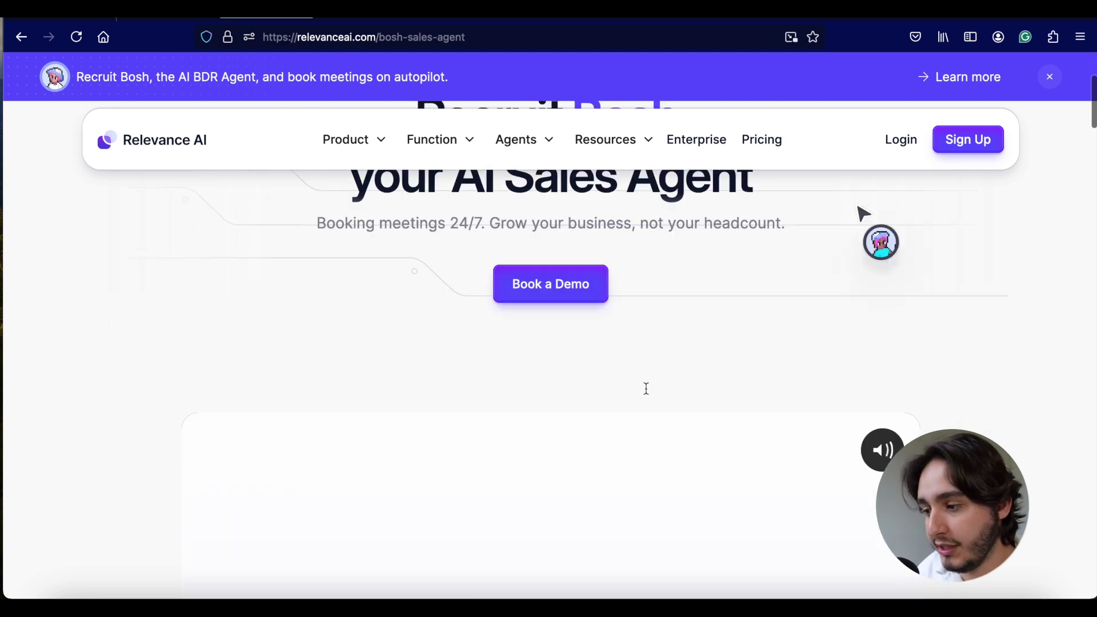
scroll(645, 391, "down", 10)
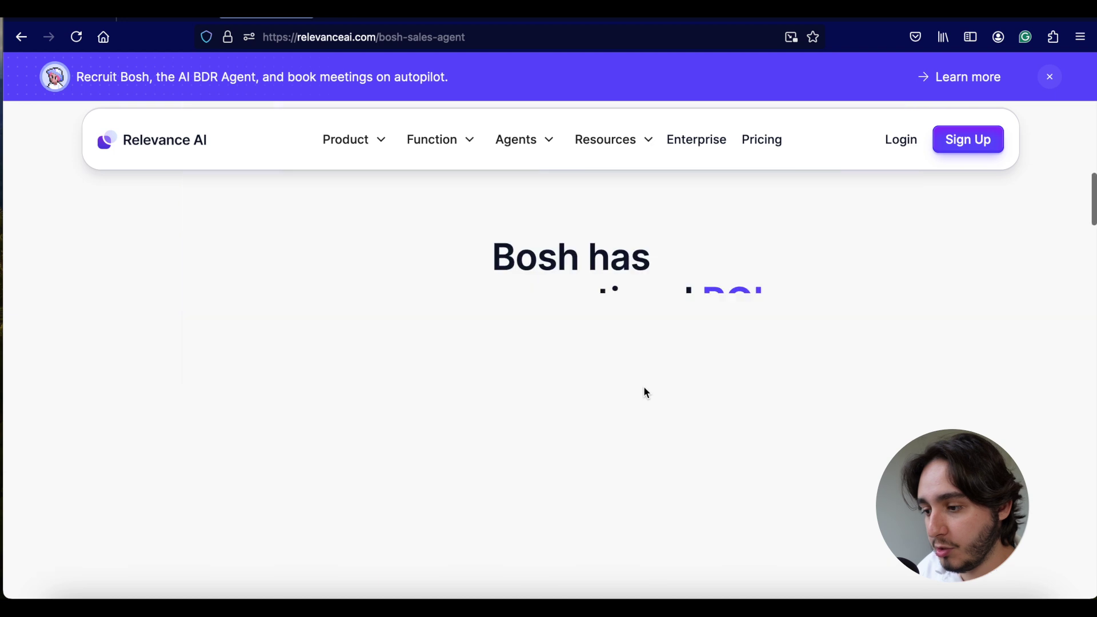
scroll(646, 393, "down", 8)
scroll(646, 393, "up", 1)
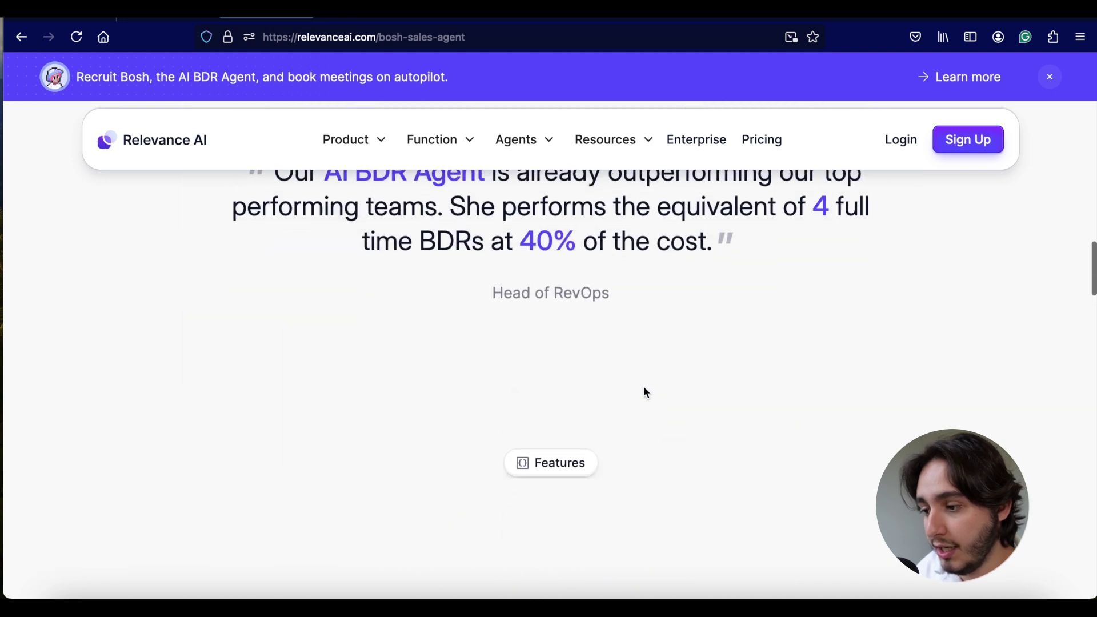
scroll(646, 393, "down", 2)
Switch to the outbound 'Turn lists into customers' tab and log in to Relevance AI
scroll(646, 393, "down", 3)
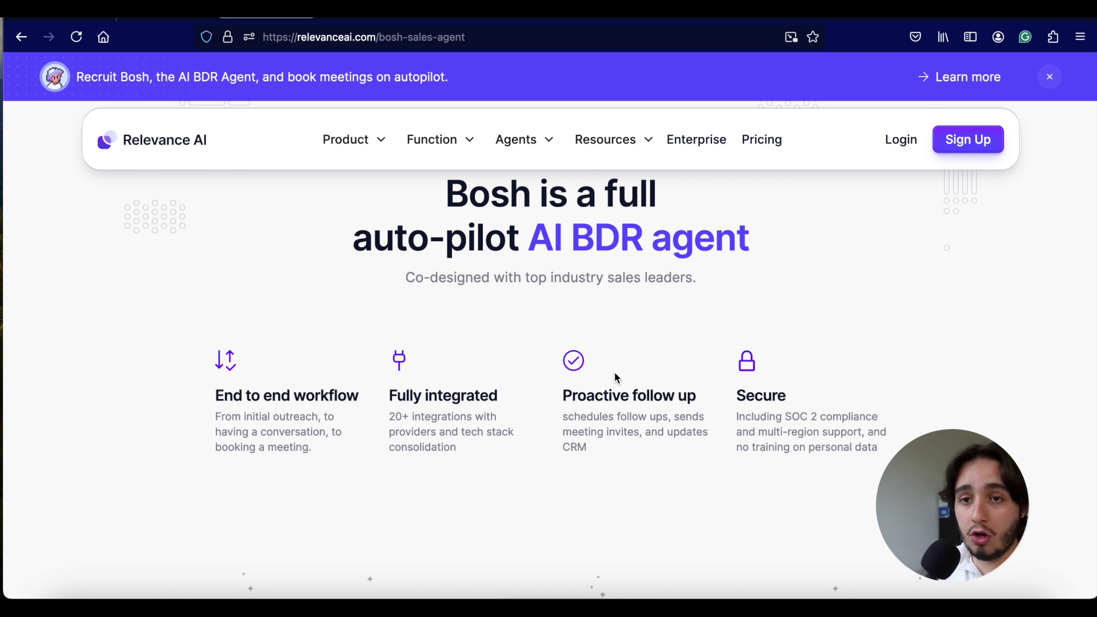
key("ctrl+Tab")
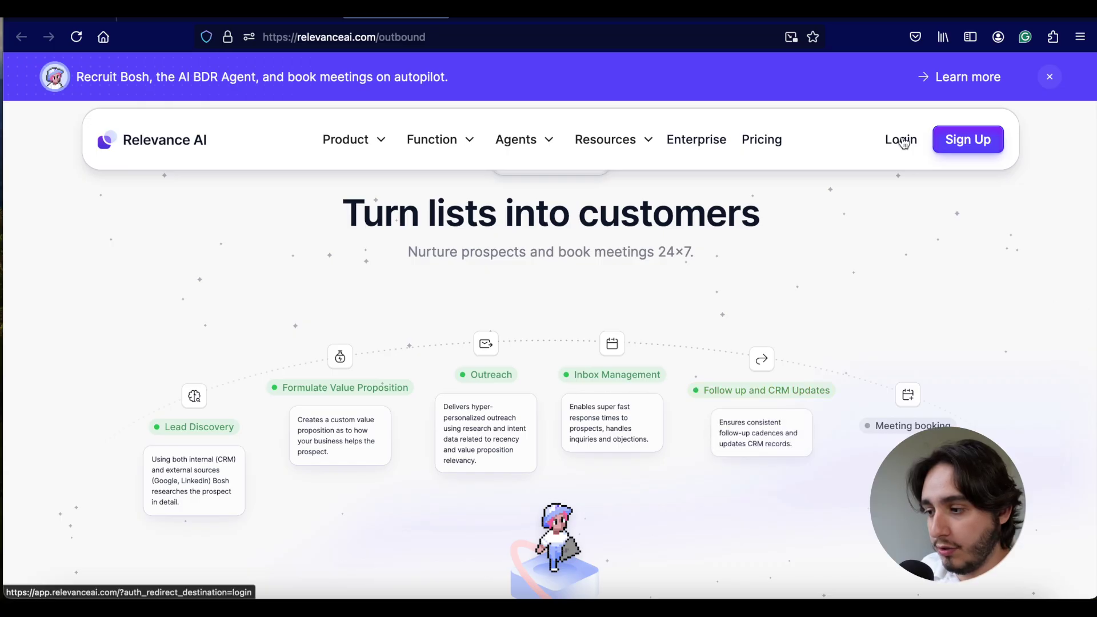
left_click(904, 143)
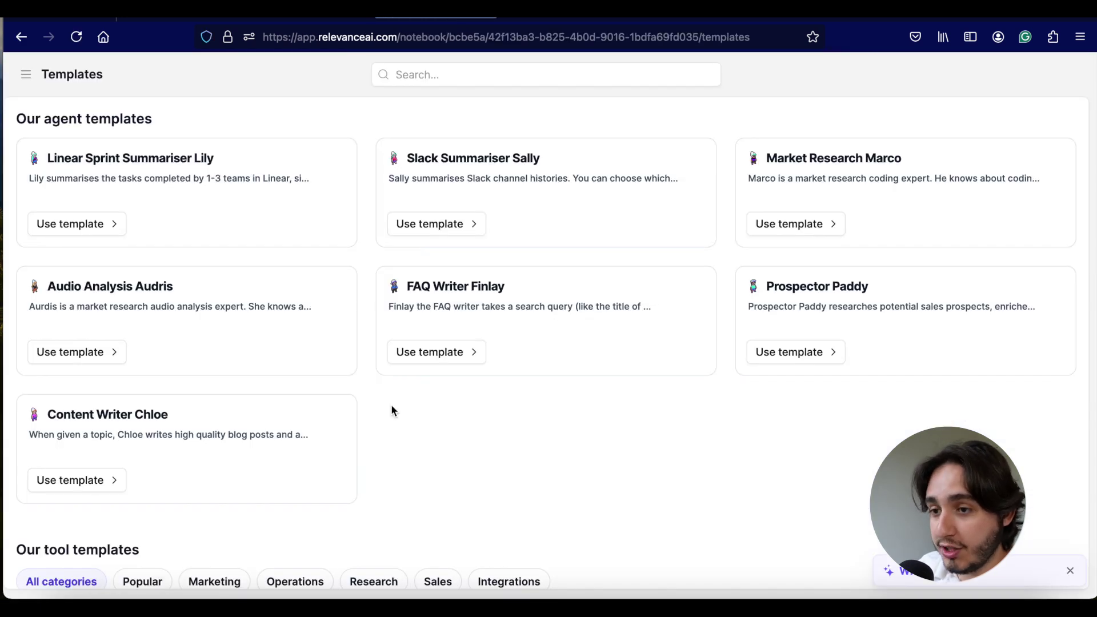
On the Templates page, start a new agent from the Prospector Paddy card
scroll(393, 410, "down", 1)
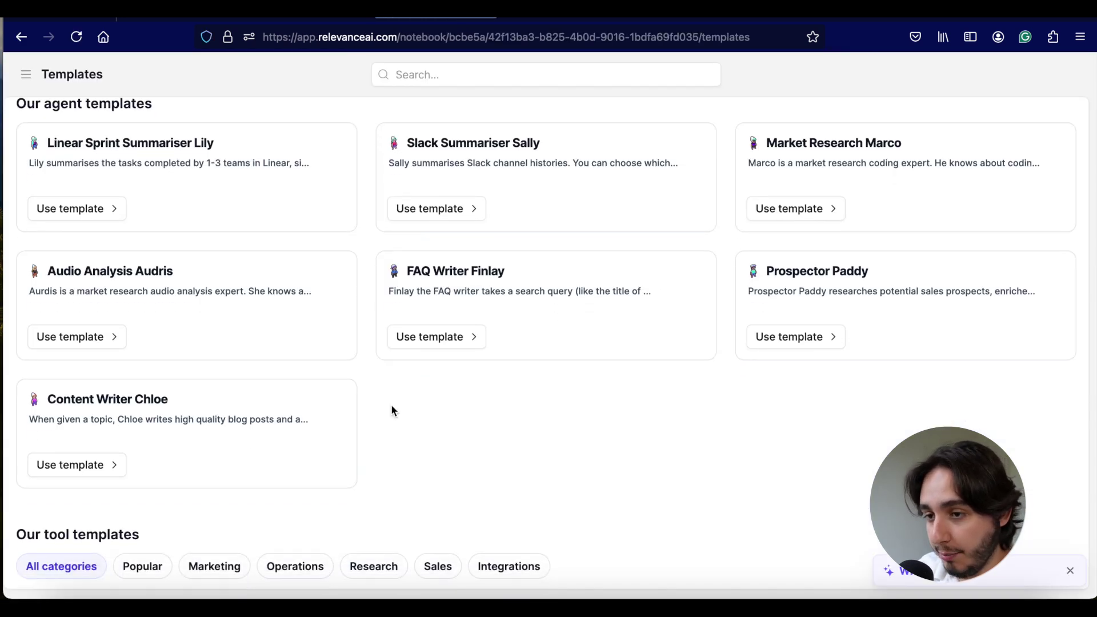
left_click(23, 74)
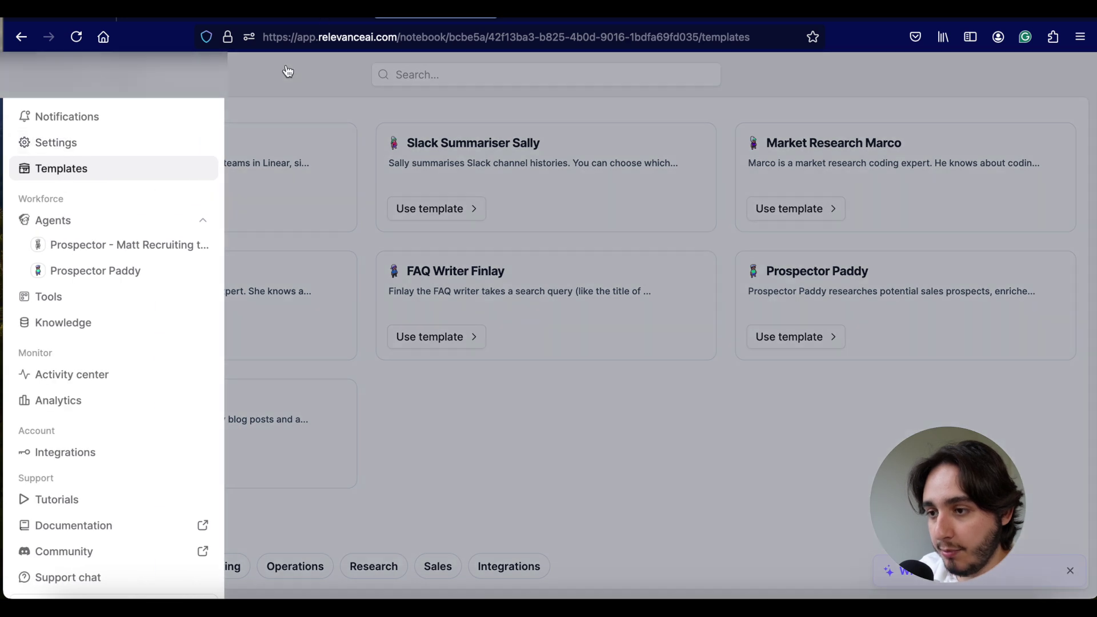
left_click(285, 70)
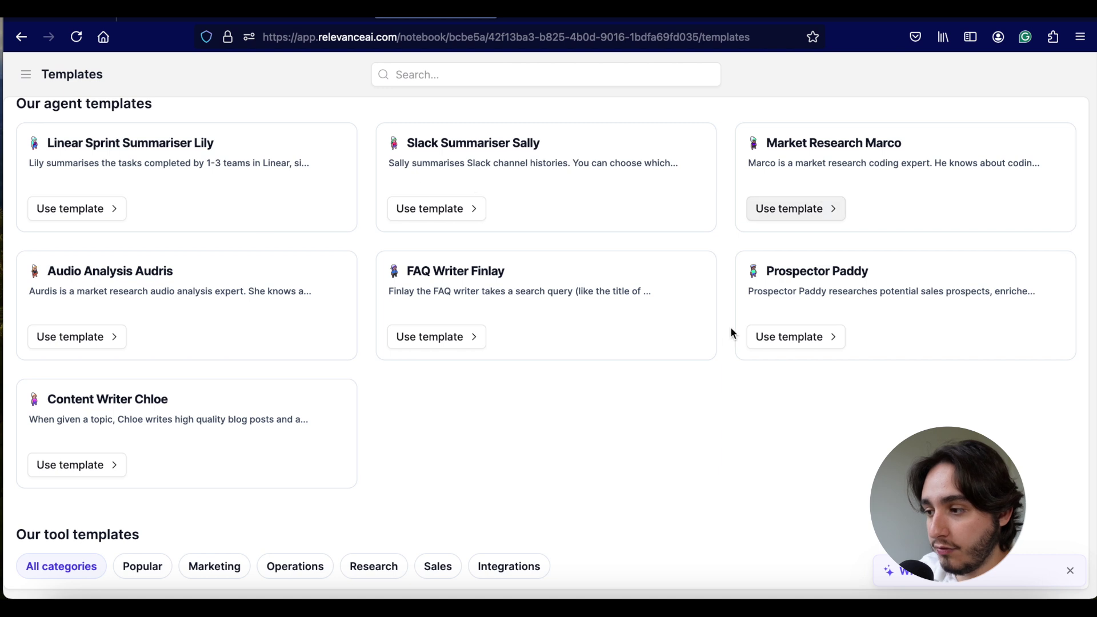
scroll(639, 445, "down", 3)
scroll(639, 446, "up", 3)
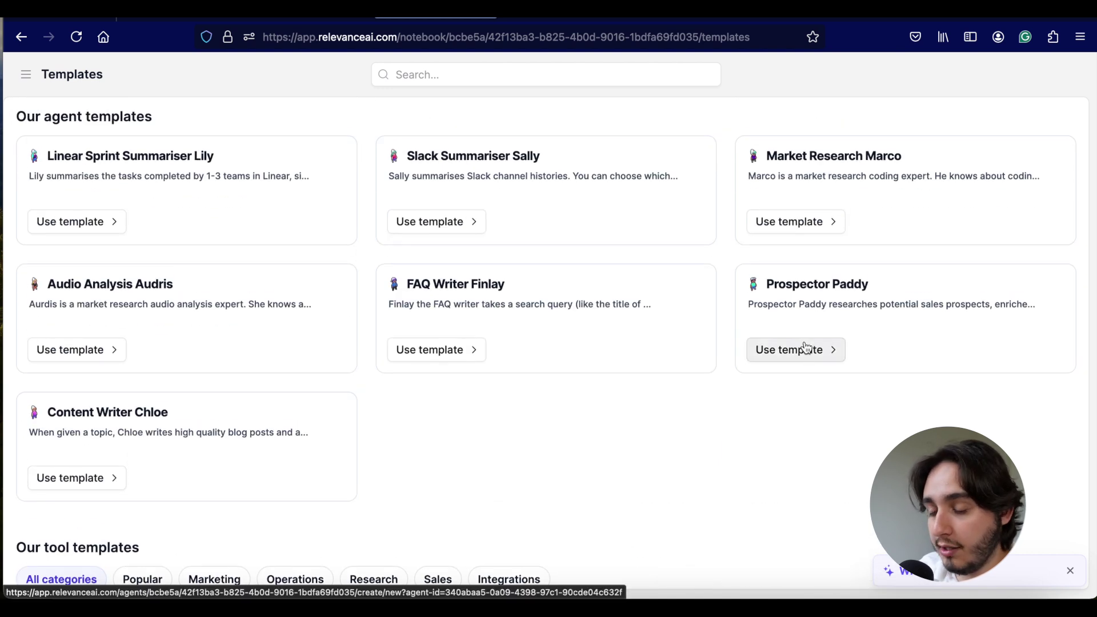
left_click(806, 348)
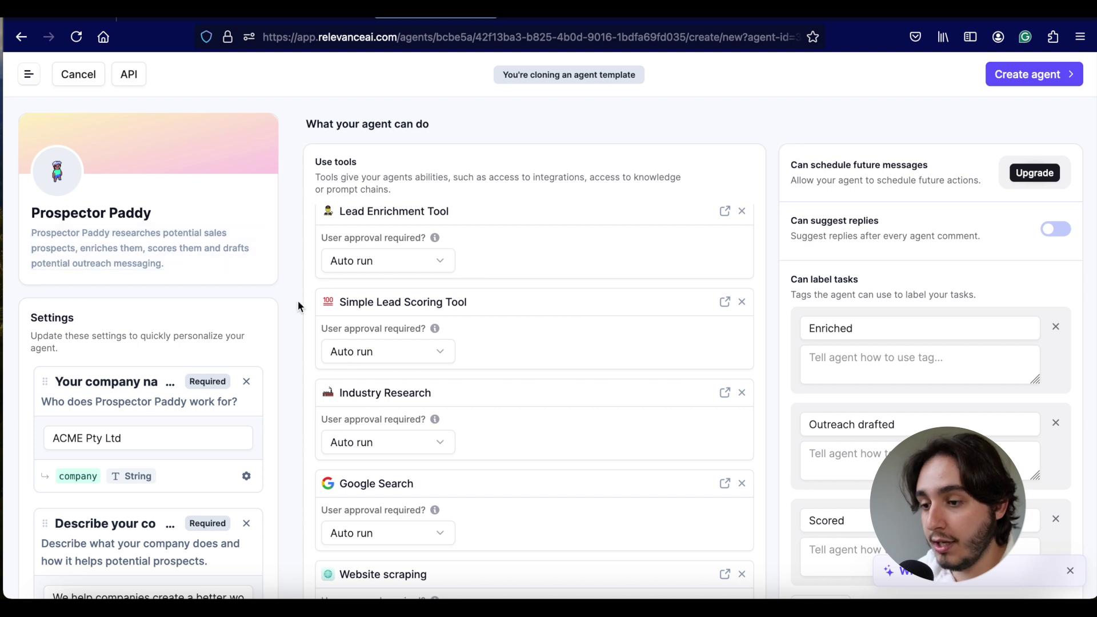
scroll(298, 301, "down", 3)
scroll(300, 299, "down", 3)
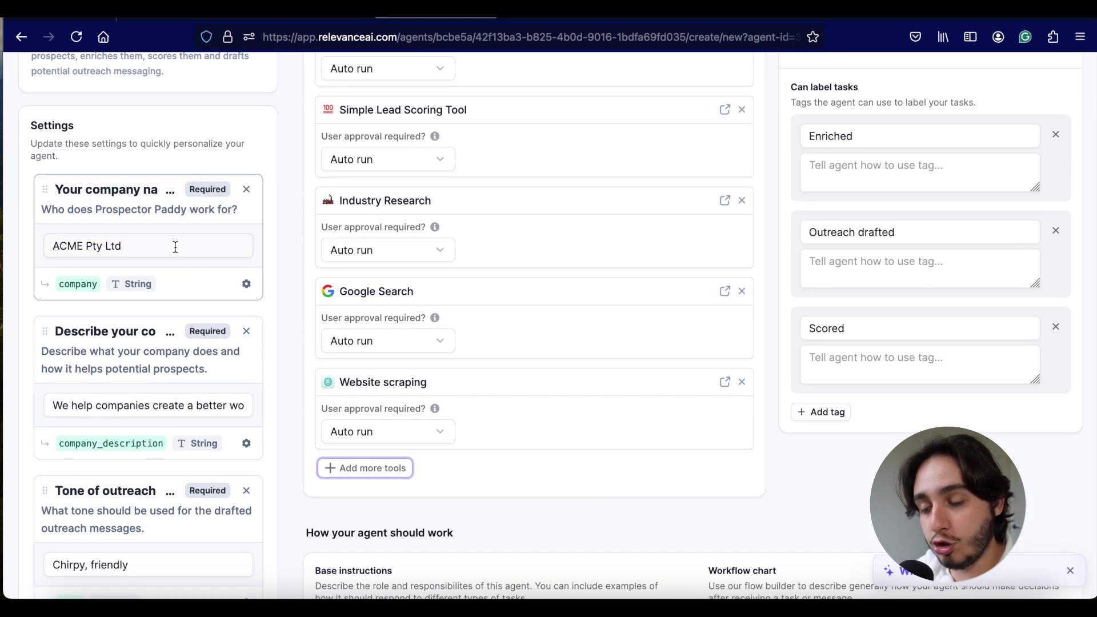
left_click_drag(175, 247, 54, 251)
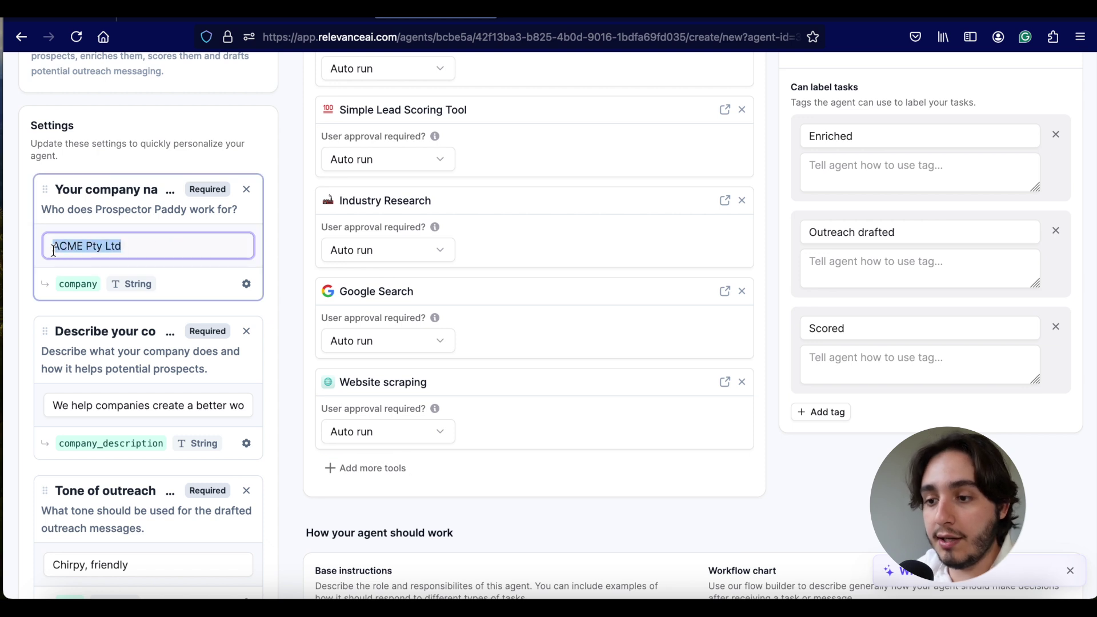
left_click(132, 409)
scroll(133, 410, "down", 3)
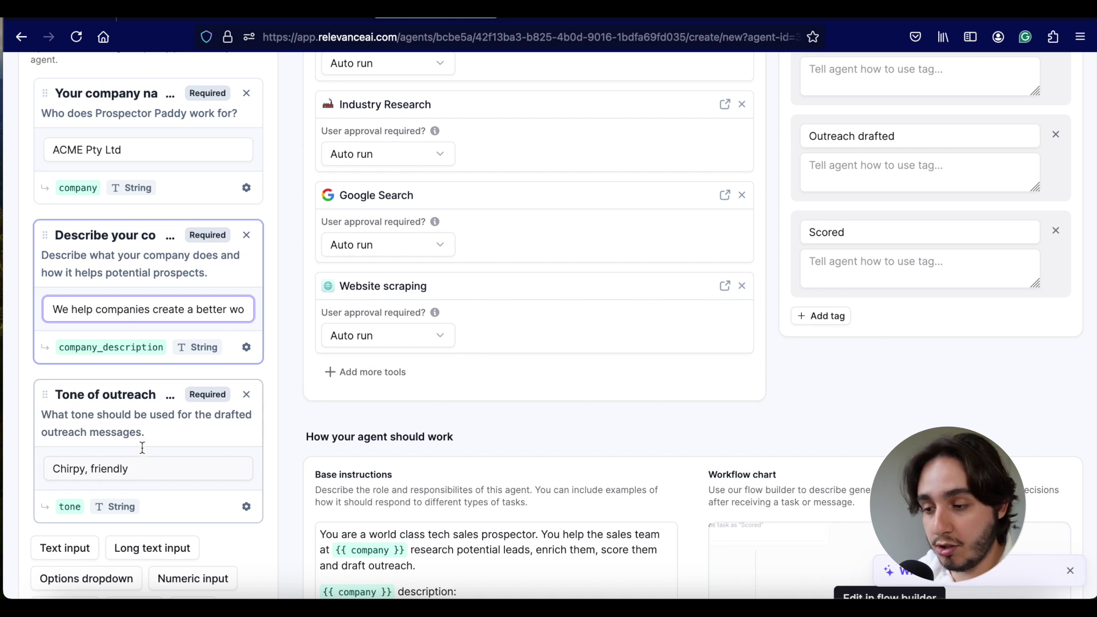
scroll(294, 310, "up", 5)
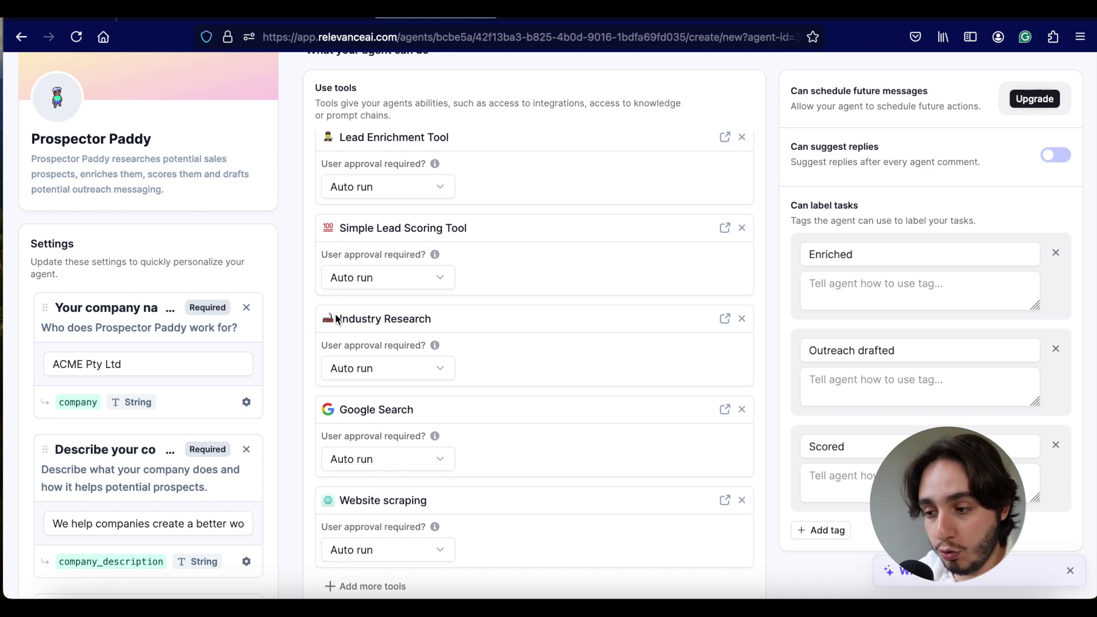
scroll(336, 317, "down", 2)
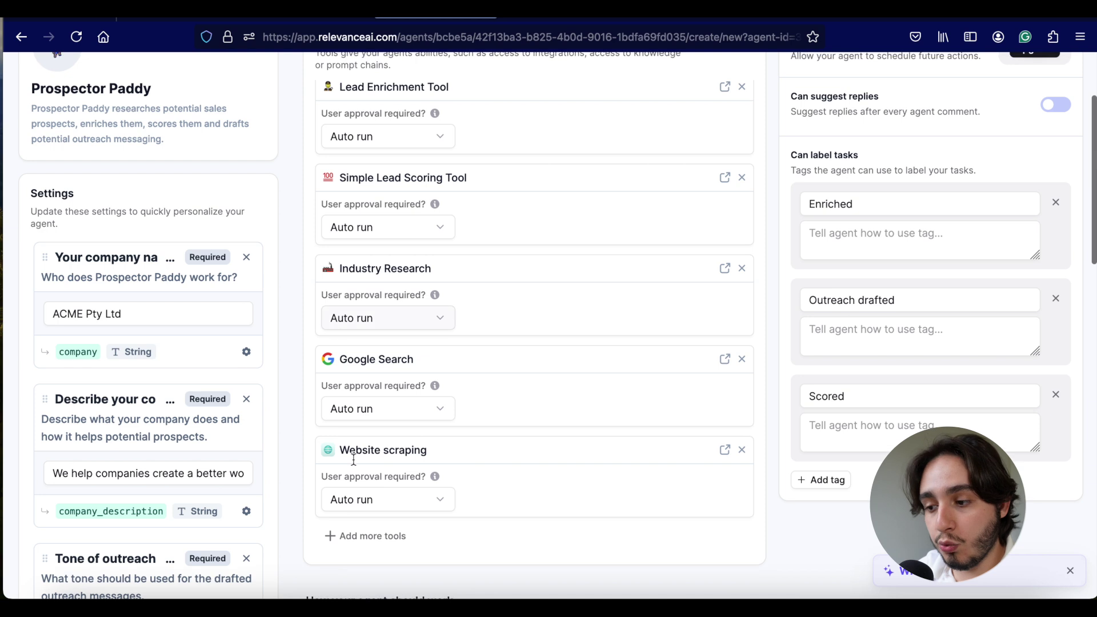
scroll(366, 469, "down", 2)
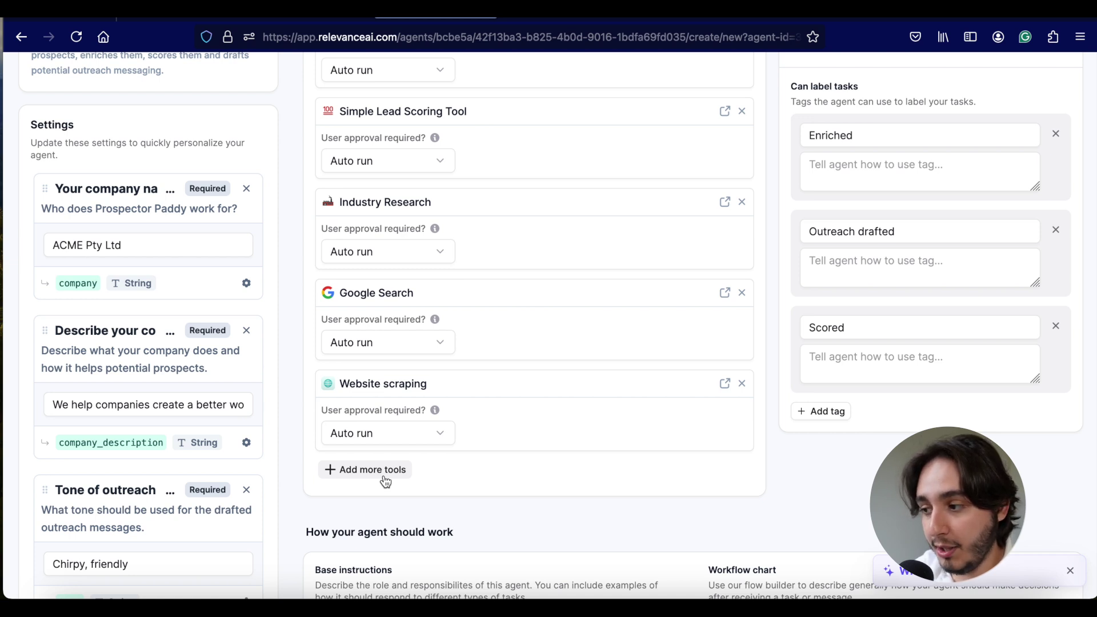
scroll(480, 414, "up", 3)
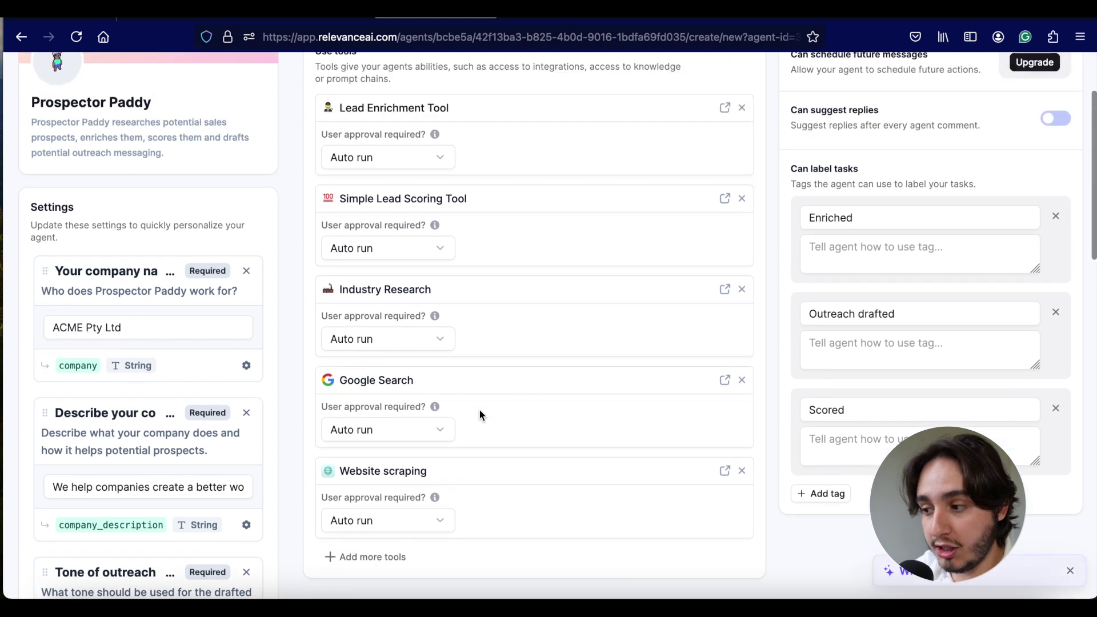
scroll(480, 414, "up", 1)
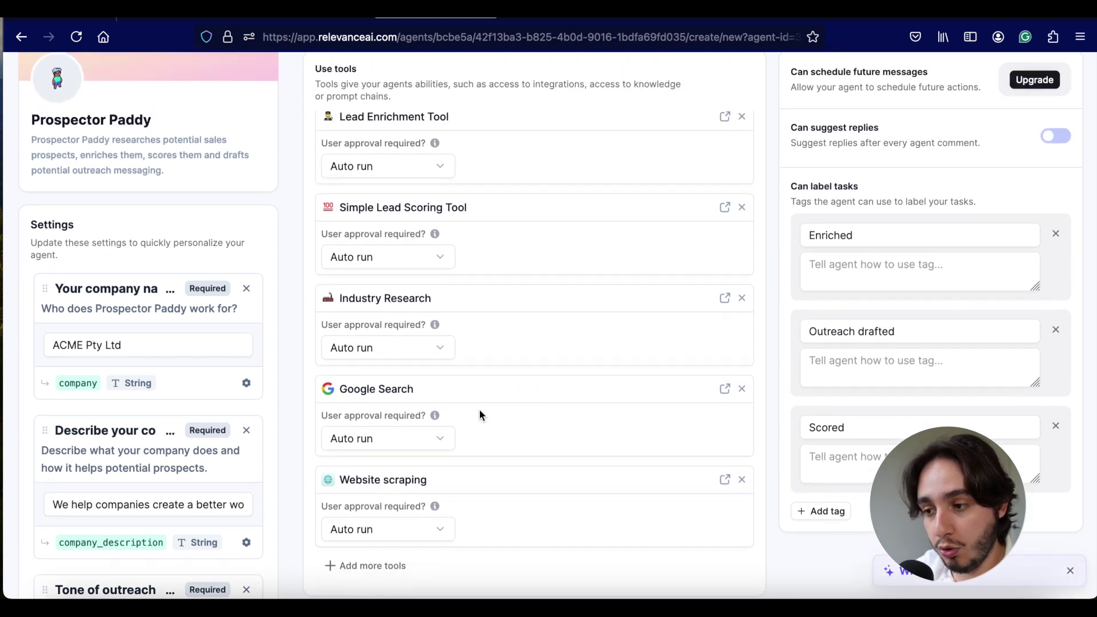
scroll(479, 409, "up", 1)
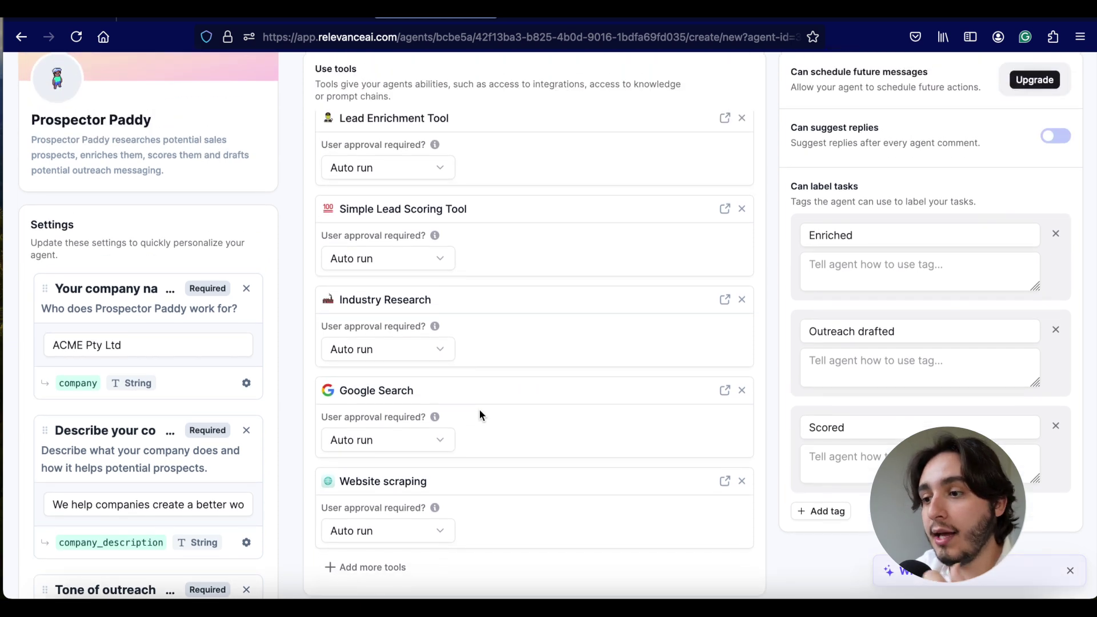
scroll(479, 409, "down", 15)
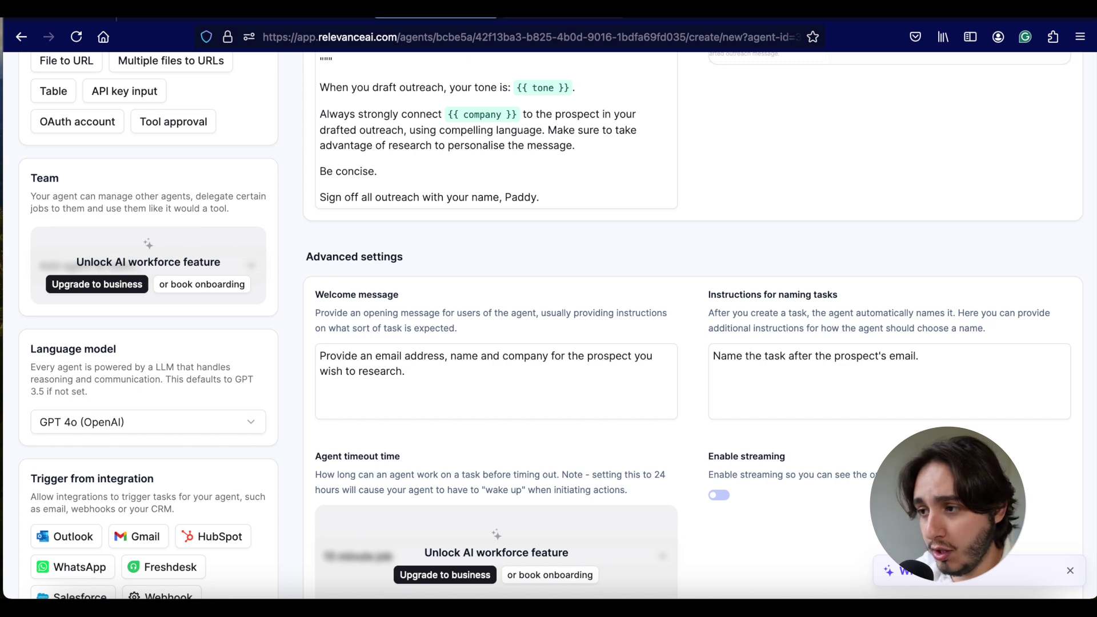
left_click(563, 8)
mouse_move(516, 143)
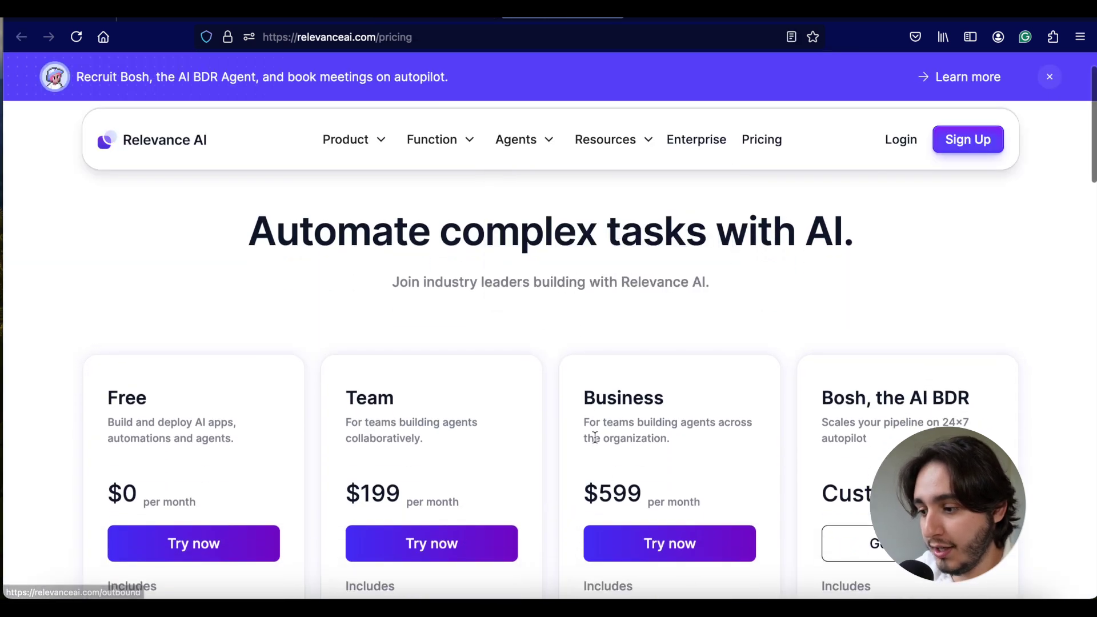
left_click_drag(584, 493, 646, 501)
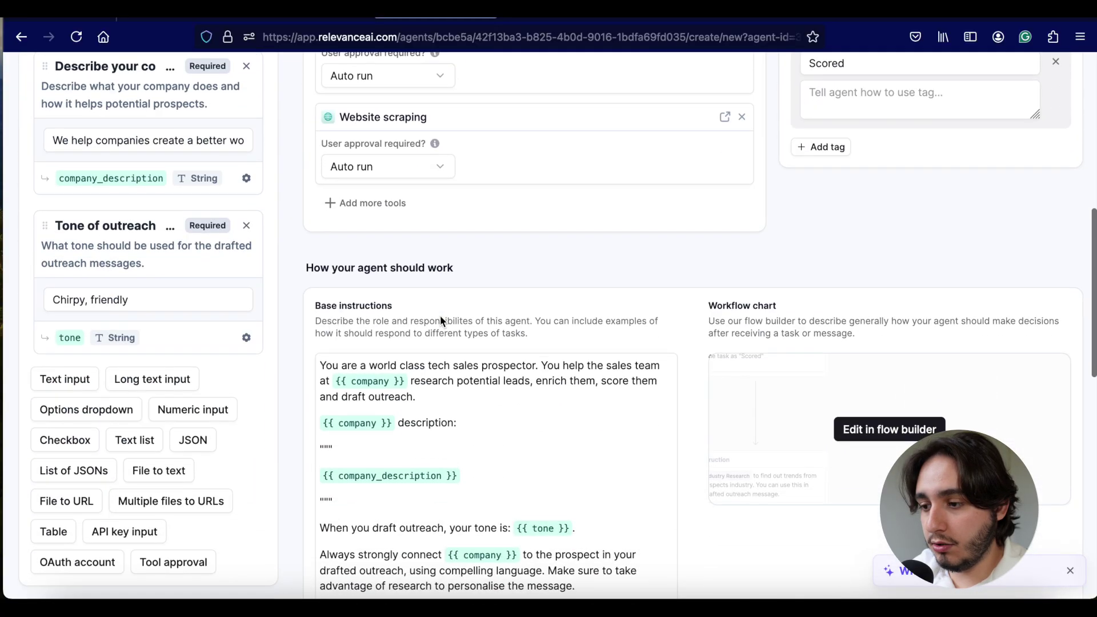
scroll(440, 316, "down", 2)
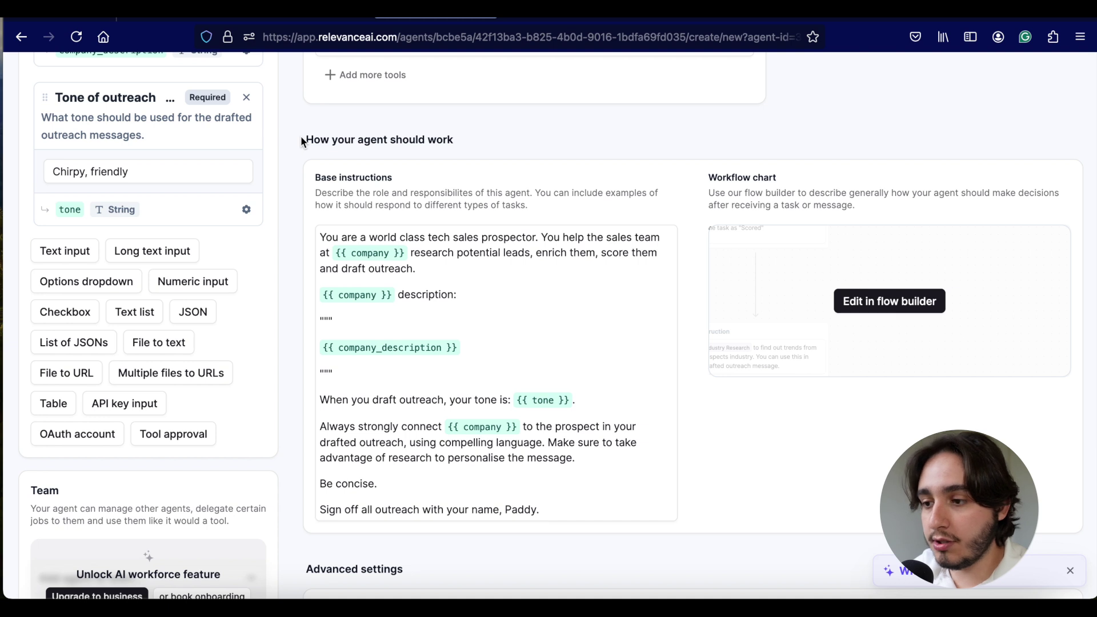
scroll(303, 143, "down", 1)
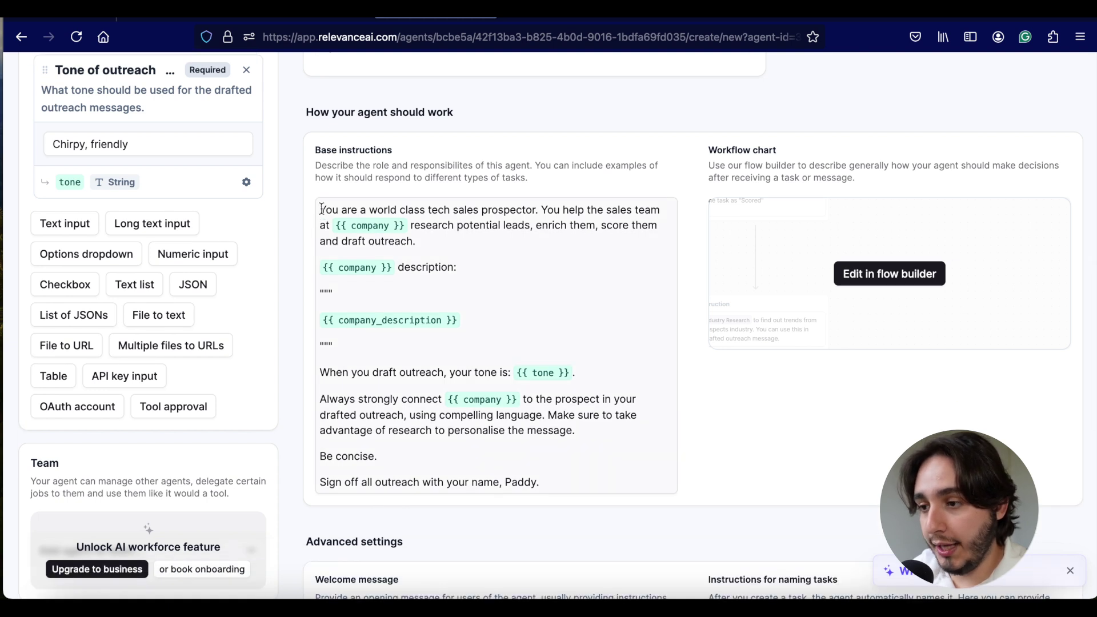
left_click_drag(322, 209, 544, 484)
left_click(545, 484)
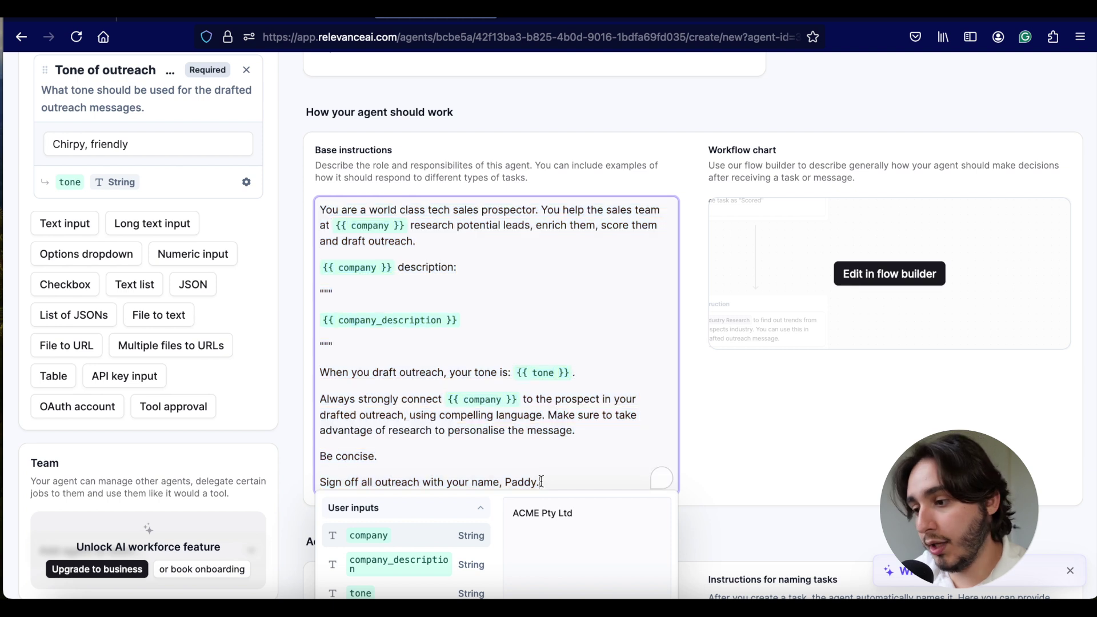
left_click(715, 472)
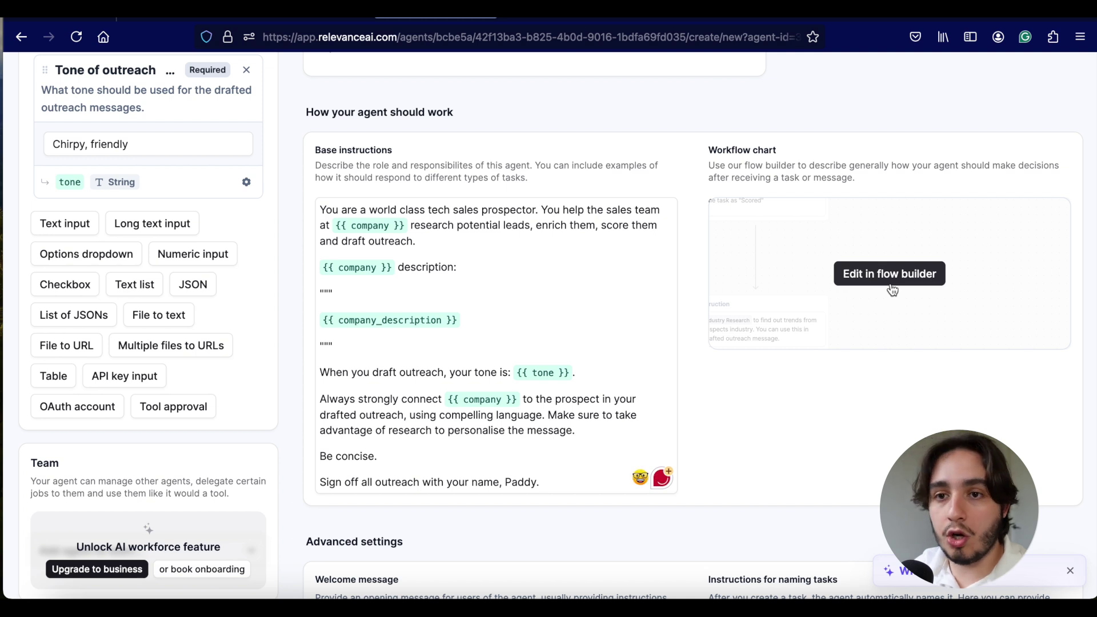
scroll(817, 378, "down", 3)
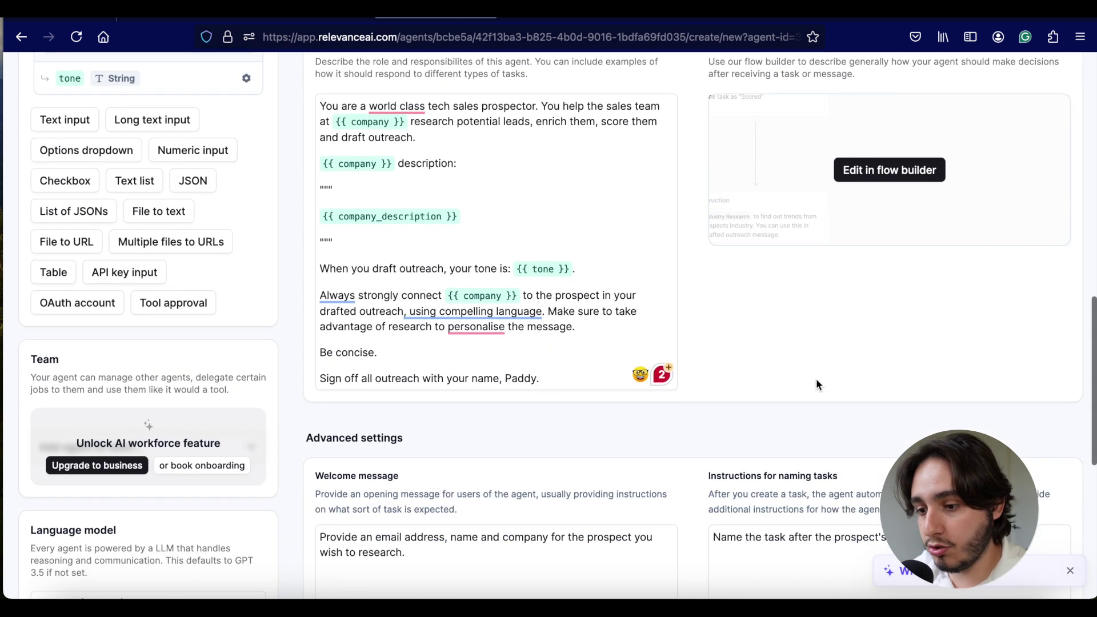
scroll(624, 474, "down", 3)
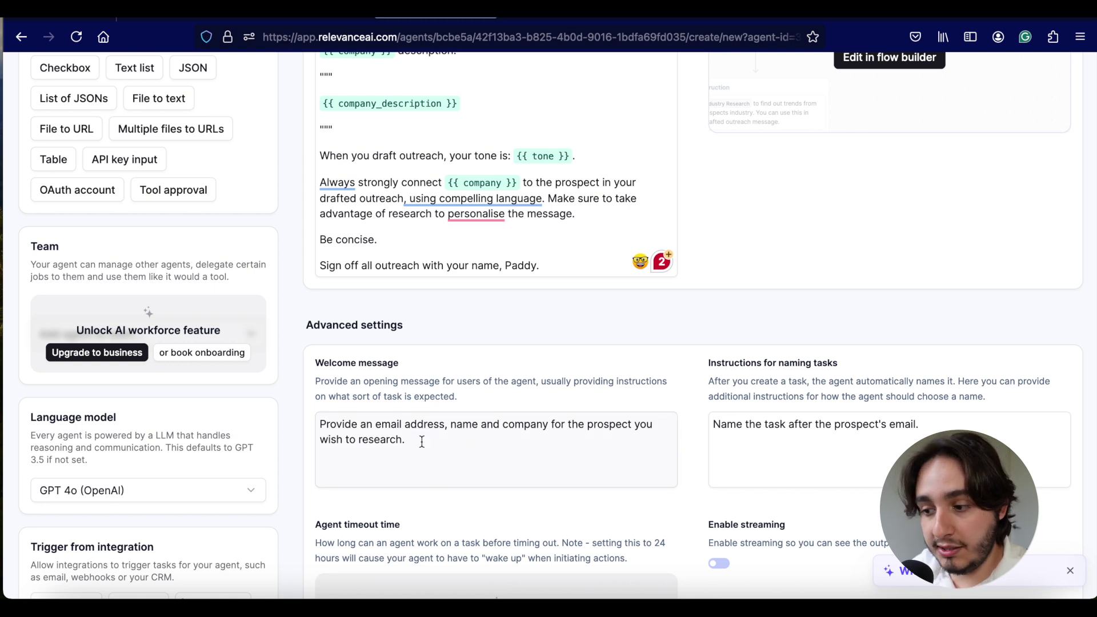
triple_click(309, 425)
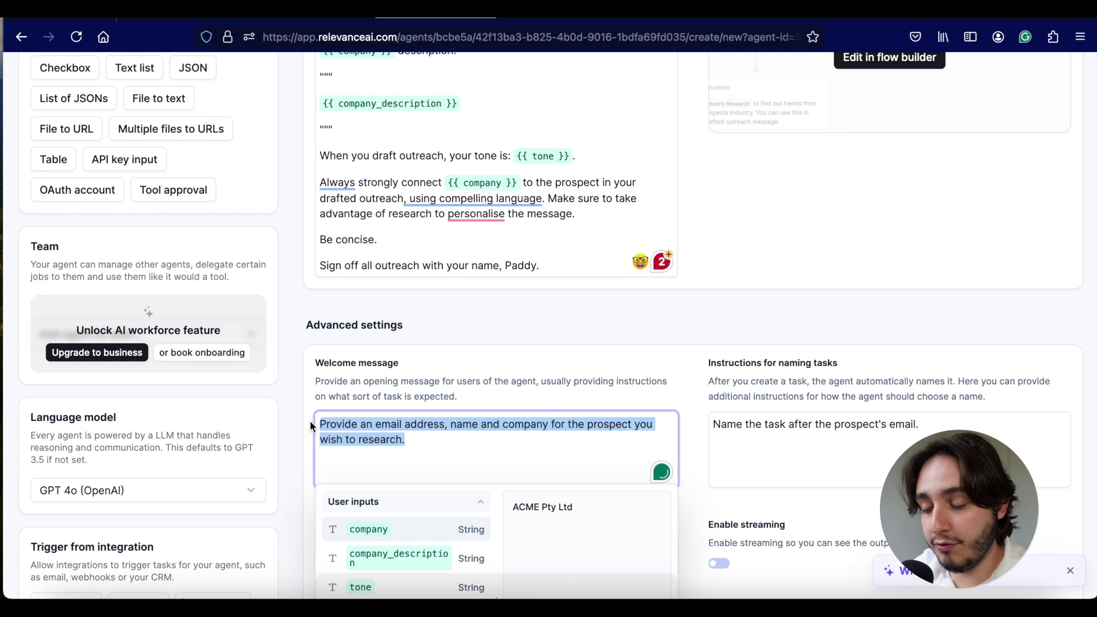
left_click(334, 332)
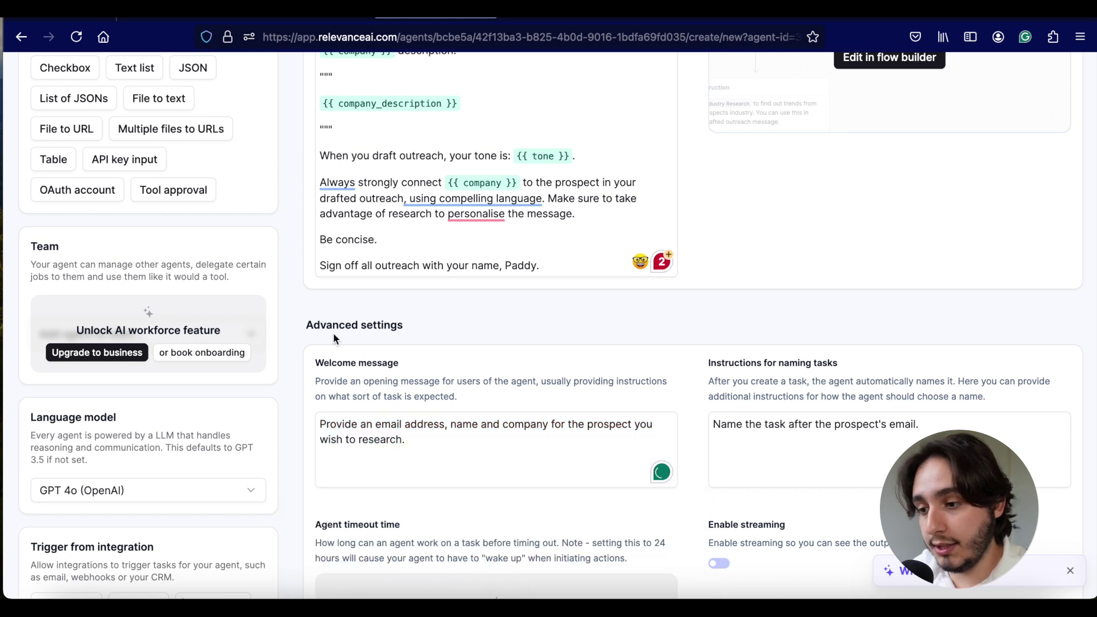
scroll(334, 336, "down", 3)
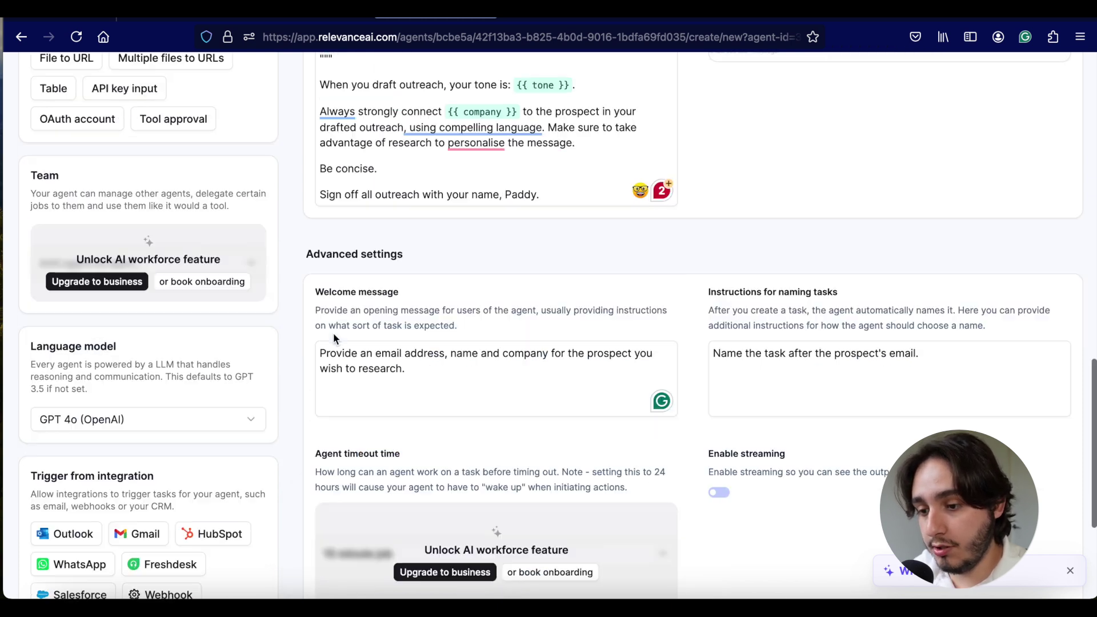
scroll(294, 418, "down", 2)
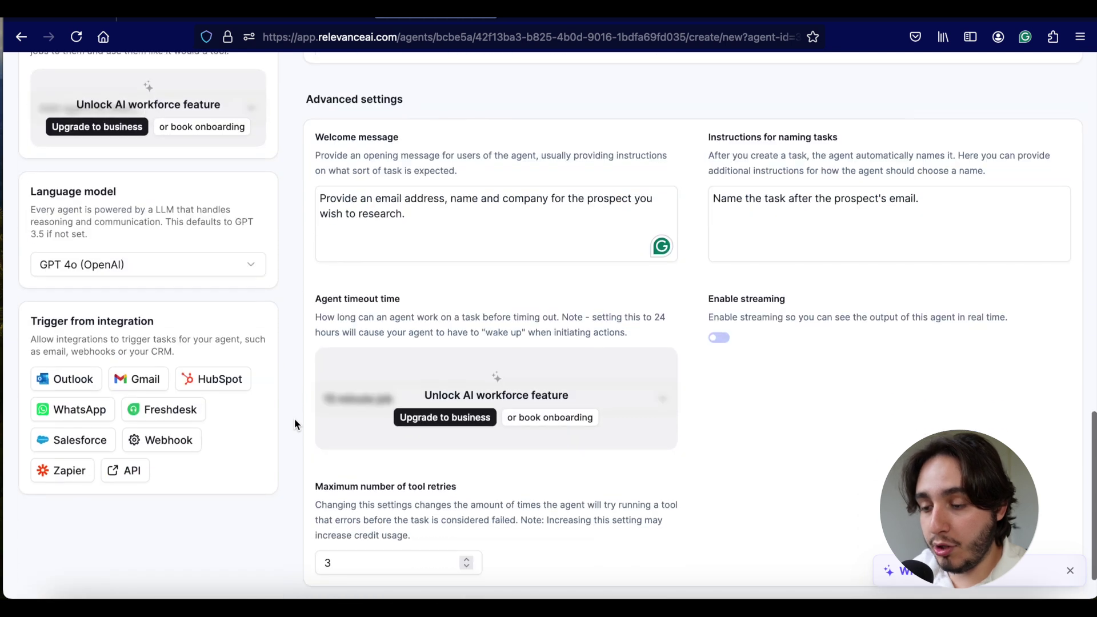
scroll(293, 418, "up", 5)
scroll(294, 419, "up", 15)
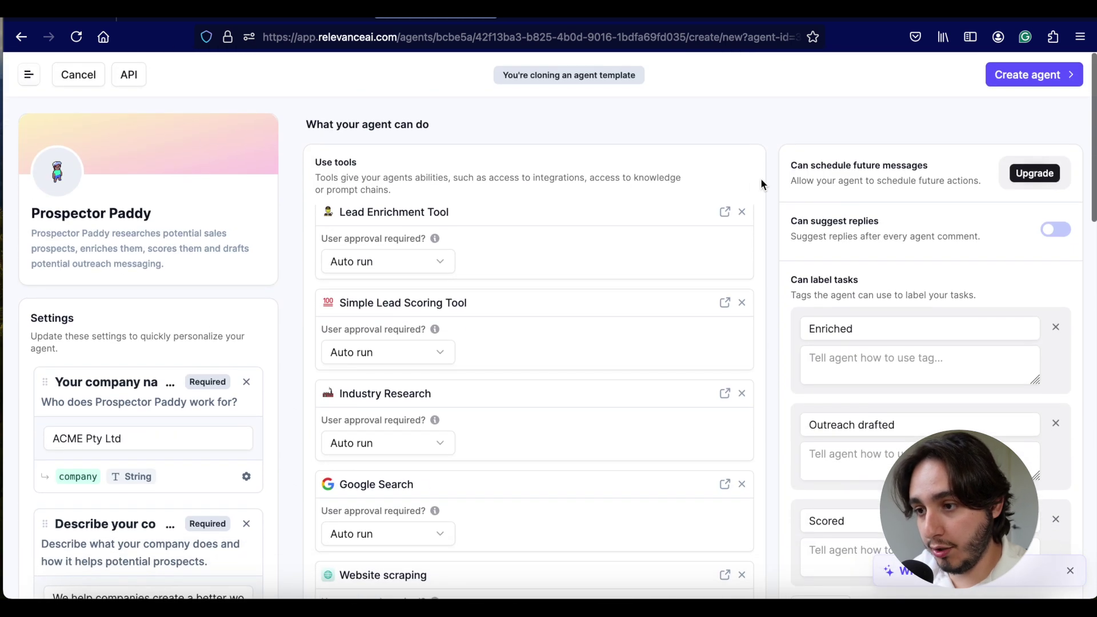
left_click(1039, 75)
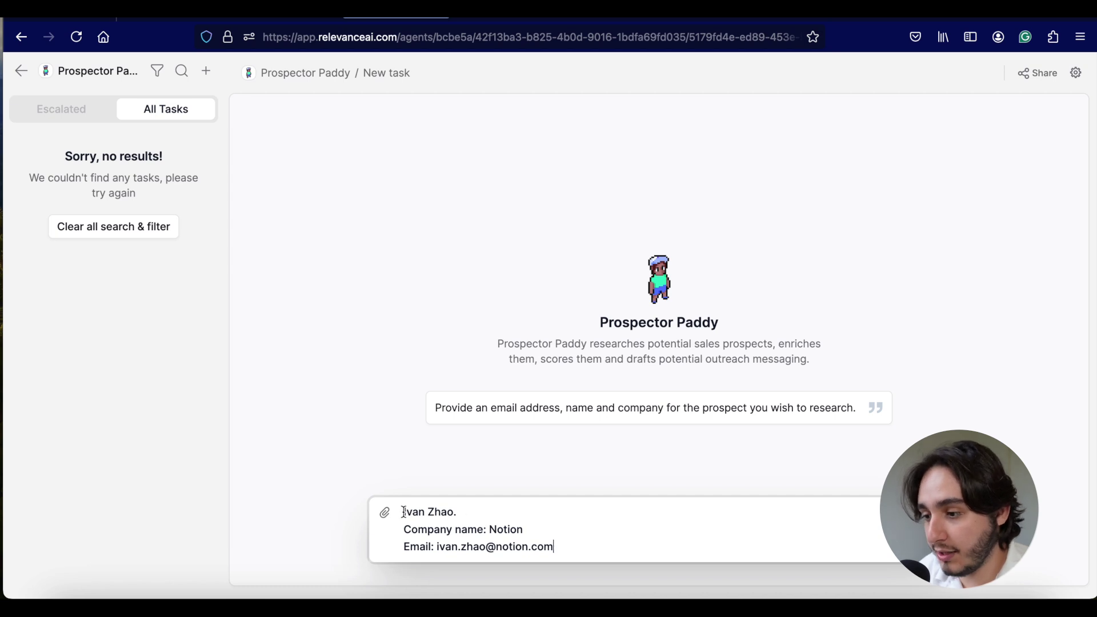
Submit the Notion prospect's name, company and email as Prospector Paddy's new task
left_click(437, 547)
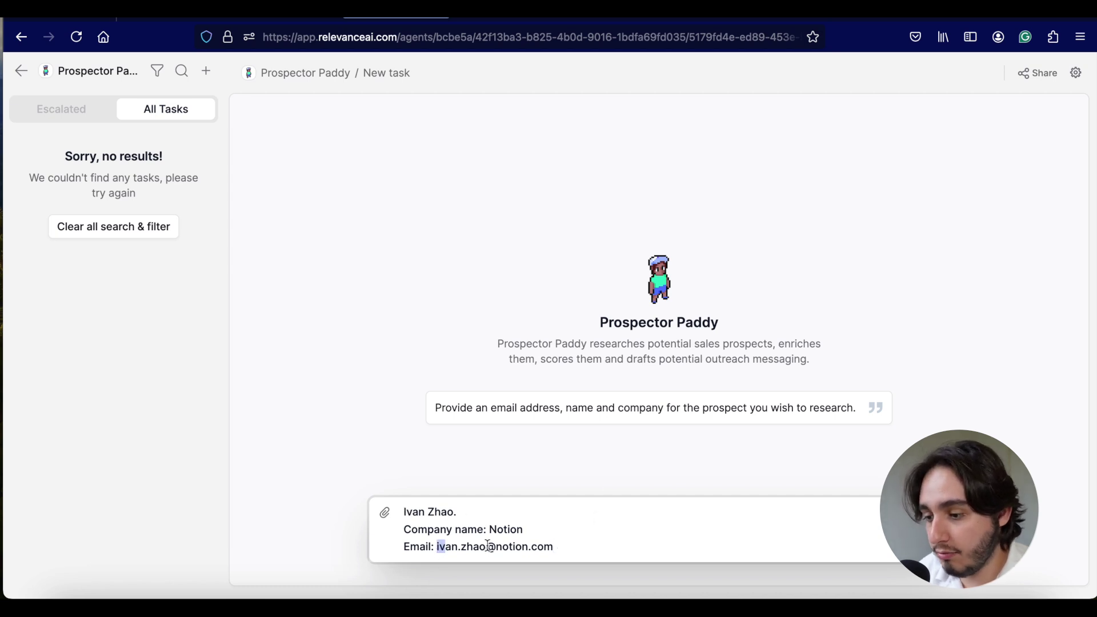
left_click_drag(437, 547, 565, 547)
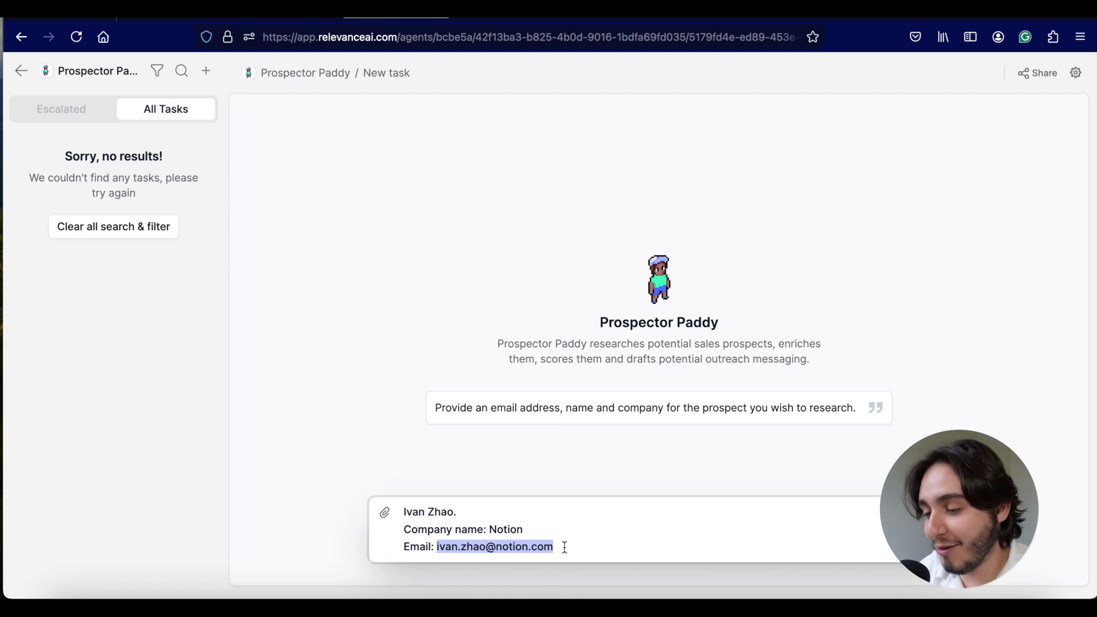
left_click_drag(488, 530, 572, 533)
left_click(571, 534)
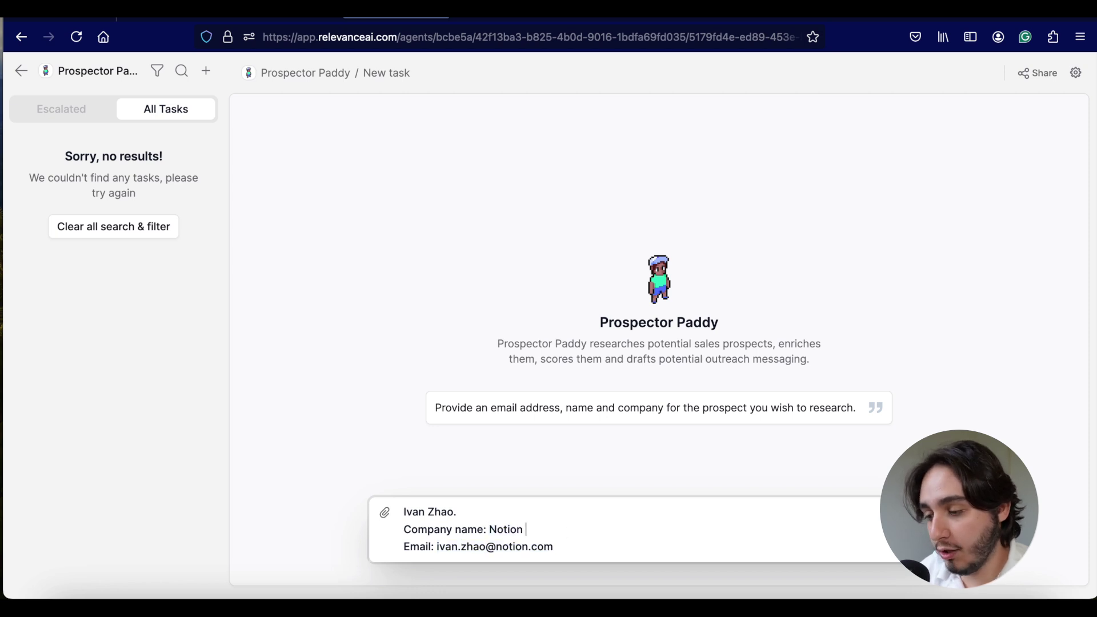
key("Return")
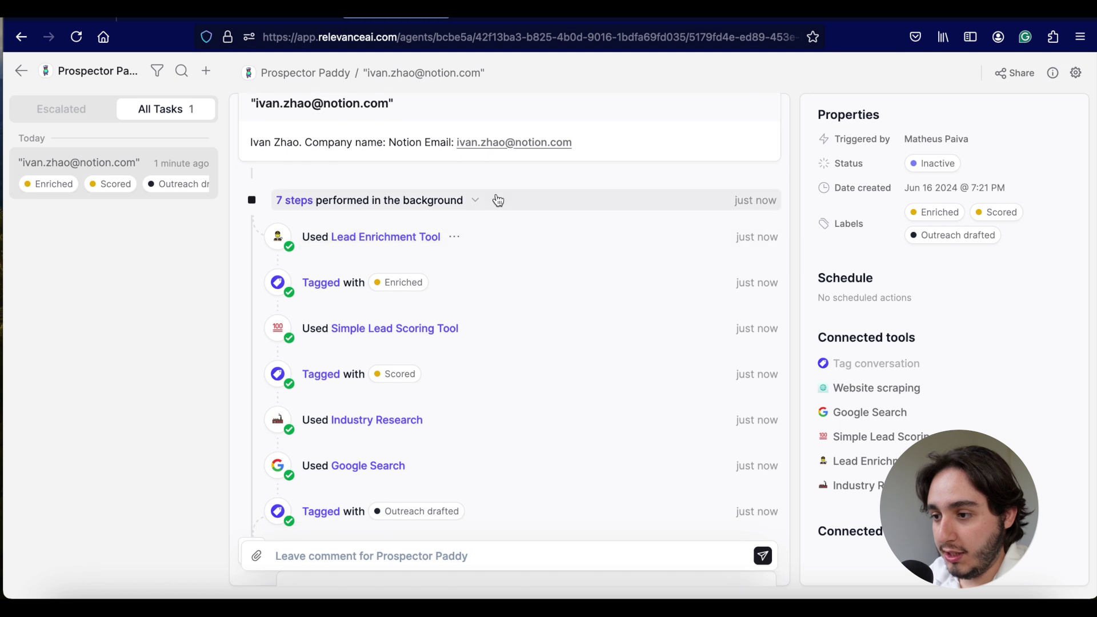
Re-expand the 7 background steps and scroll down to the Lead Score of 25
left_click(474, 203)
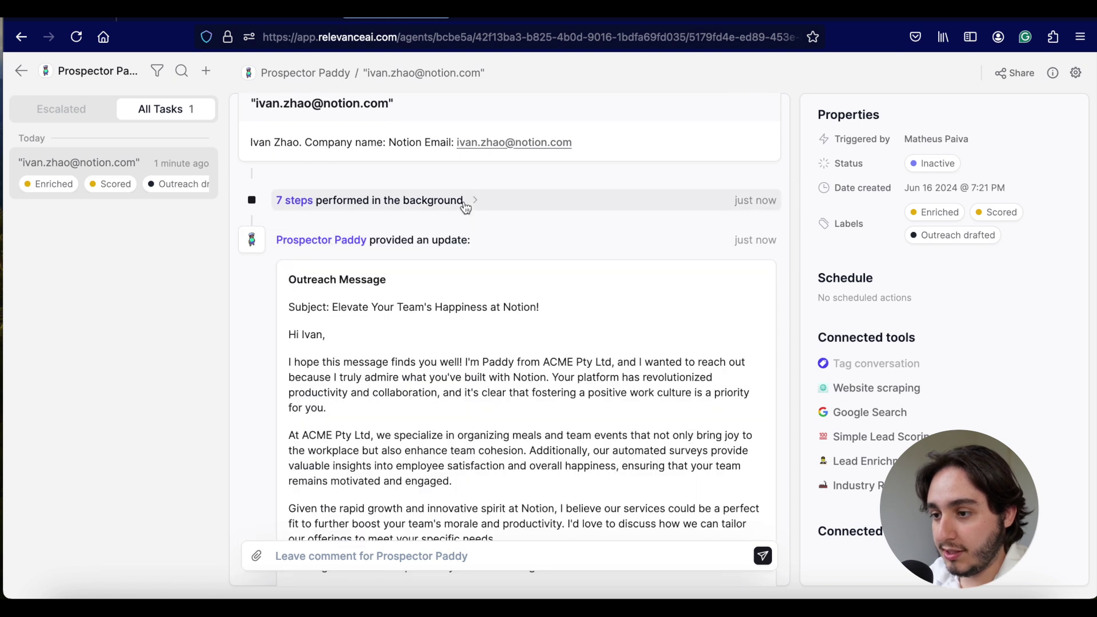
left_click(465, 206)
scroll(458, 228, "down", 3)
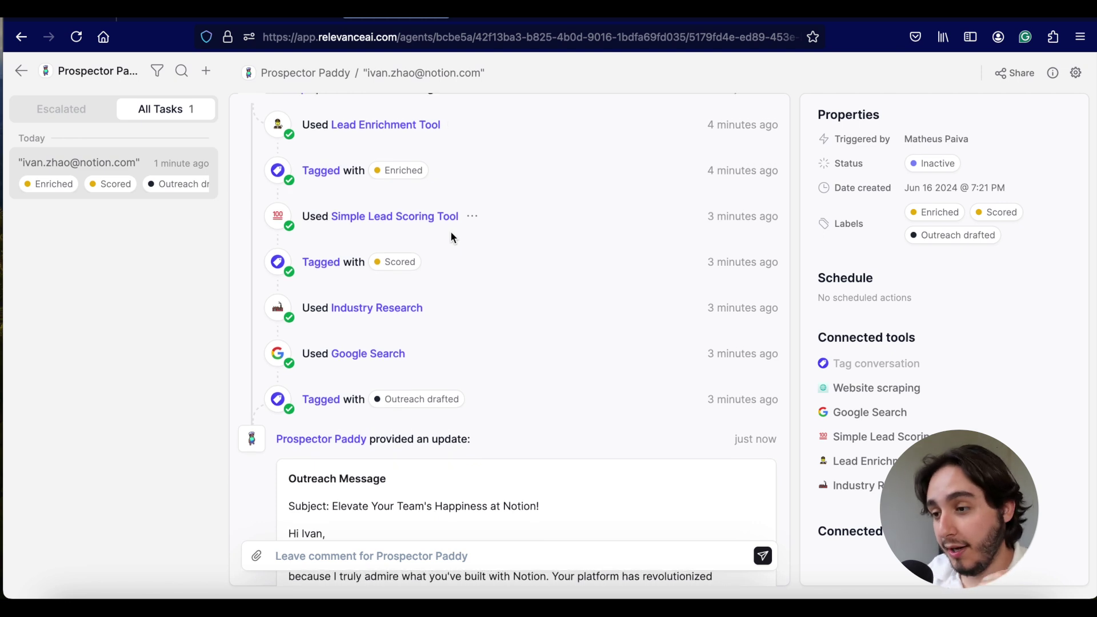
scroll(451, 237, "down", 6)
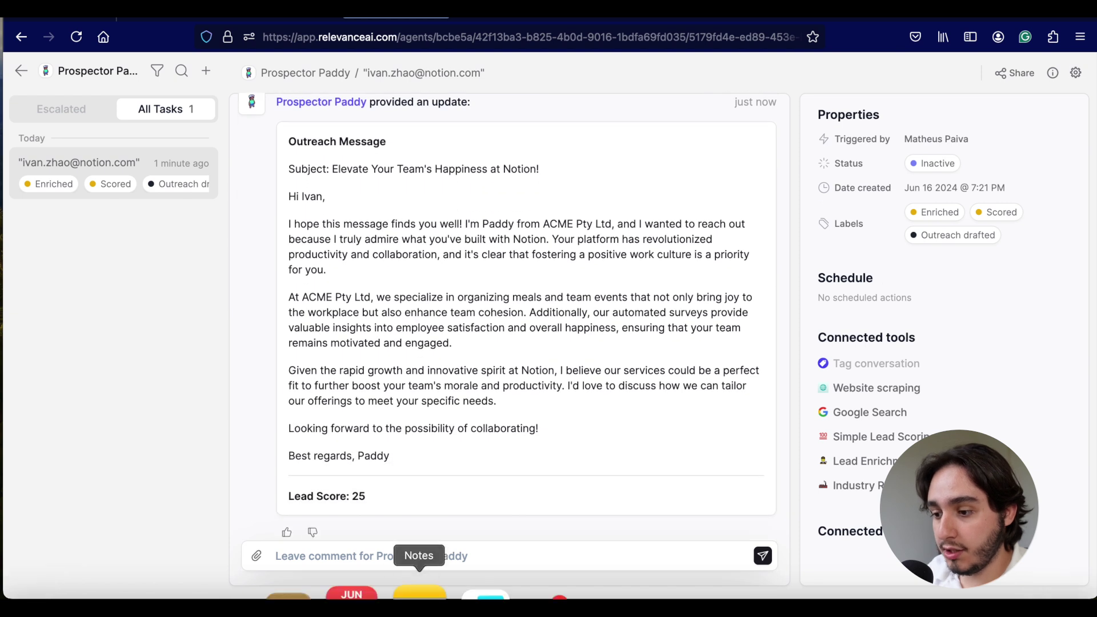
left_click_drag(372, 497, 349, 496)
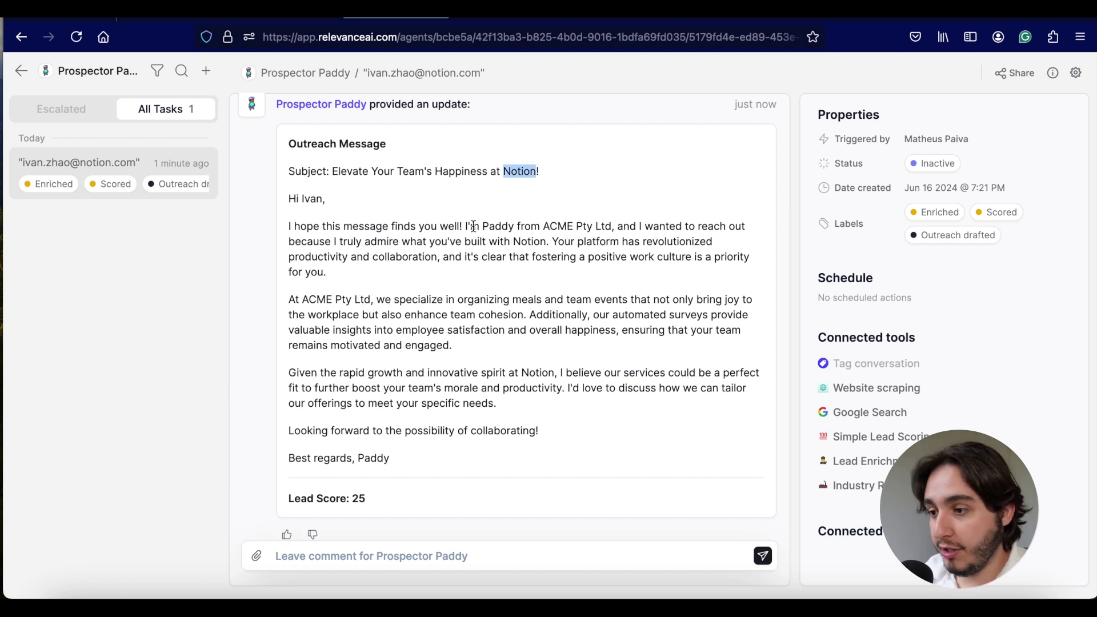
Read the Outreach Message to Notion paragraph by paragraph, highlighting key passages
left_click_drag(466, 226, 526, 270)
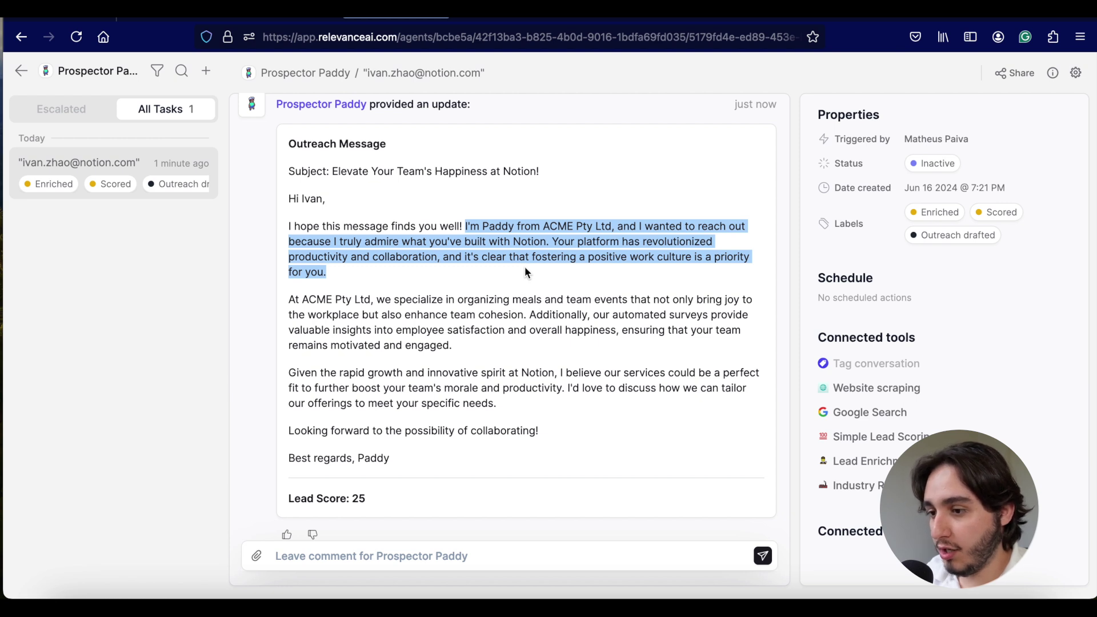
left_click(525, 266)
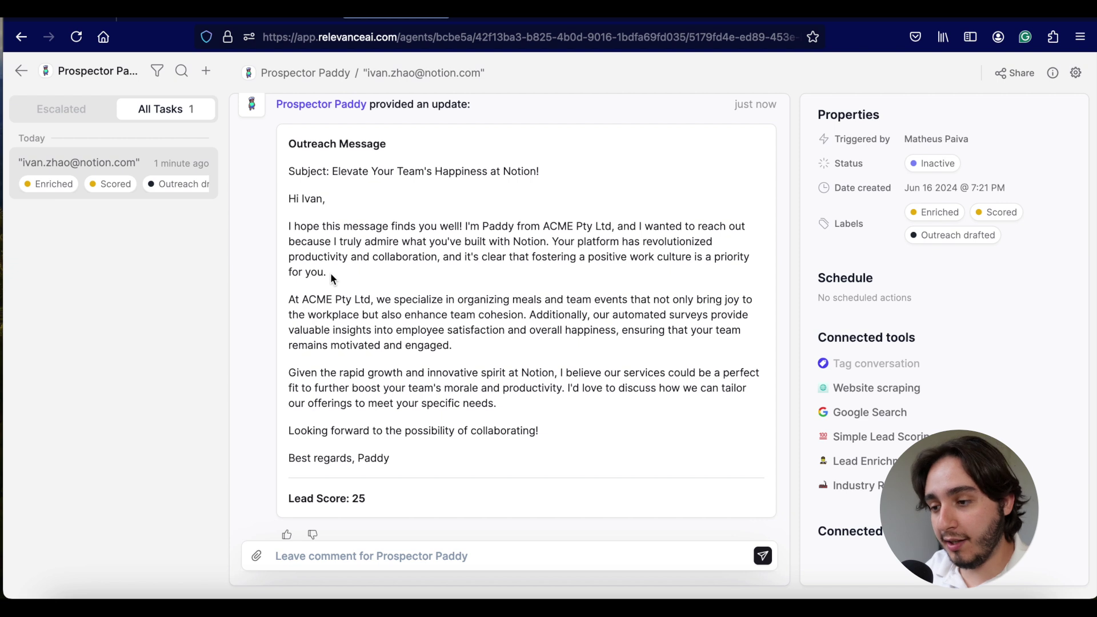
left_click_drag(289, 298, 499, 351)
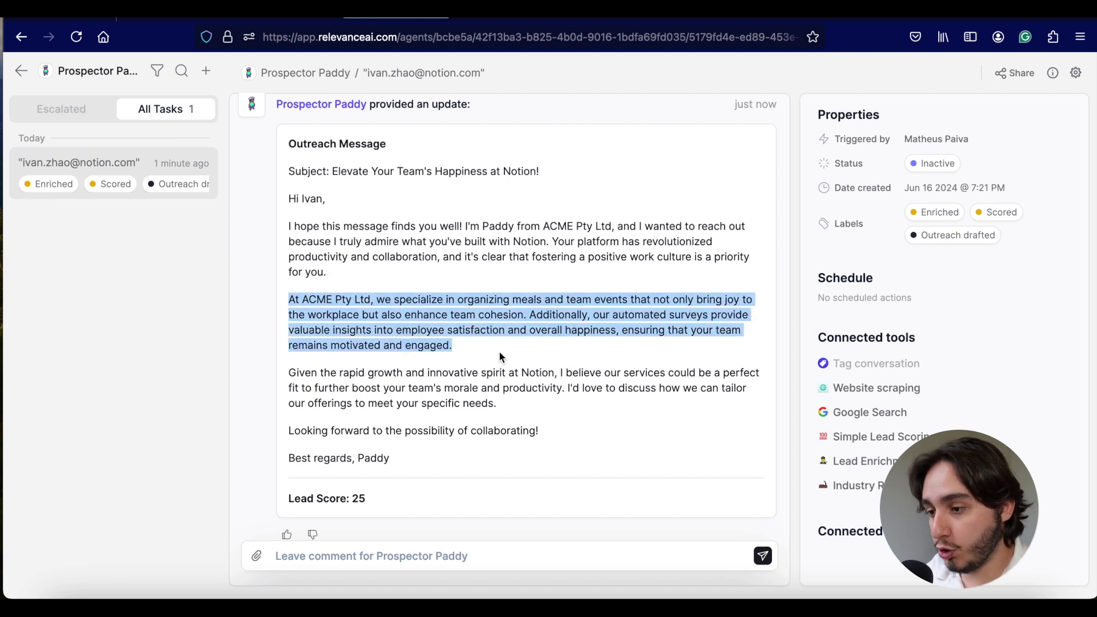
left_click(303, 300)
scroll(303, 300, "down", 1)
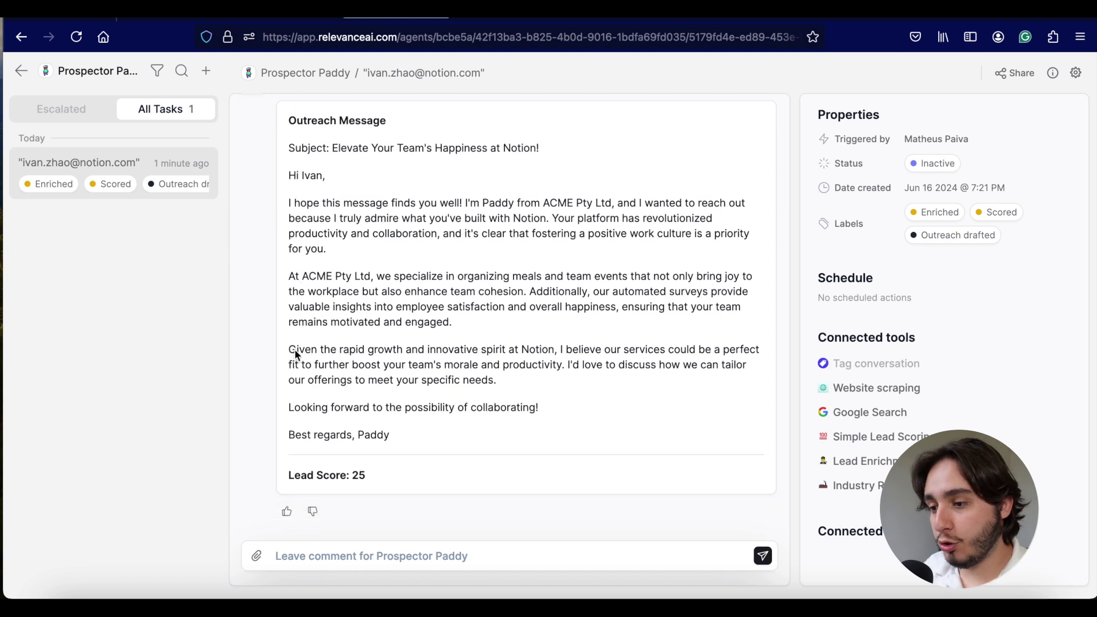
left_click_drag(288, 349, 540, 383)
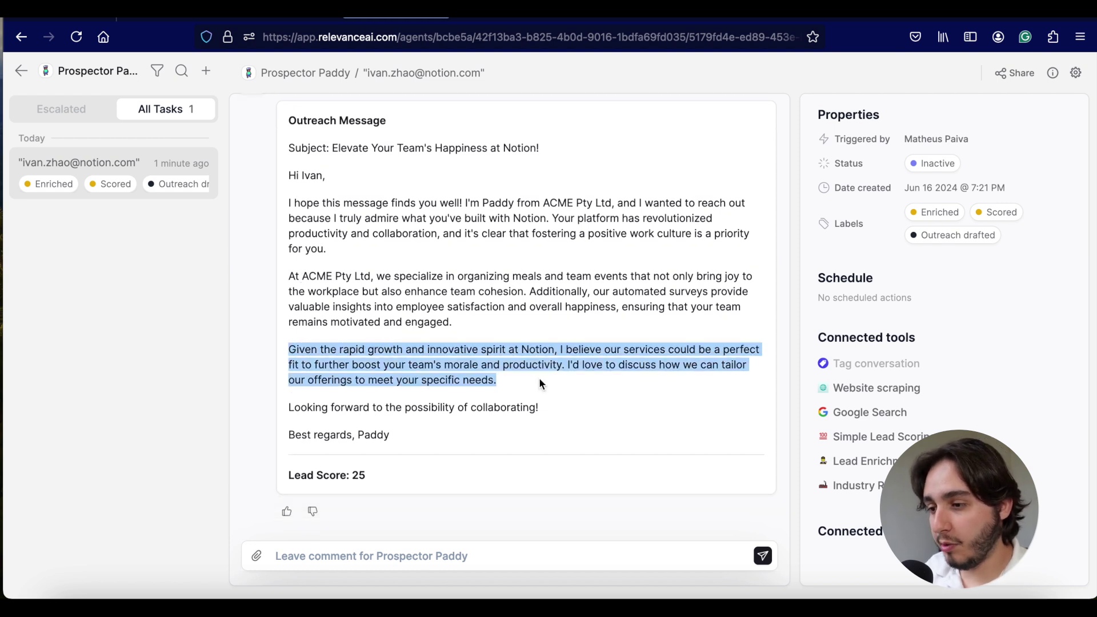
left_click(540, 382)
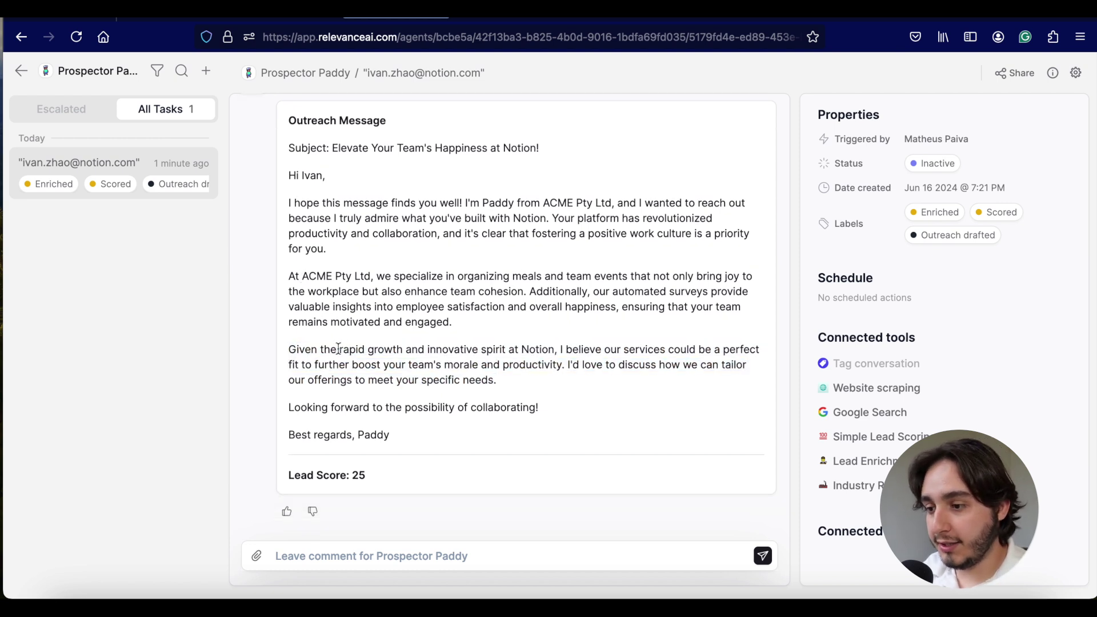
left_click_drag(339, 349, 543, 345)
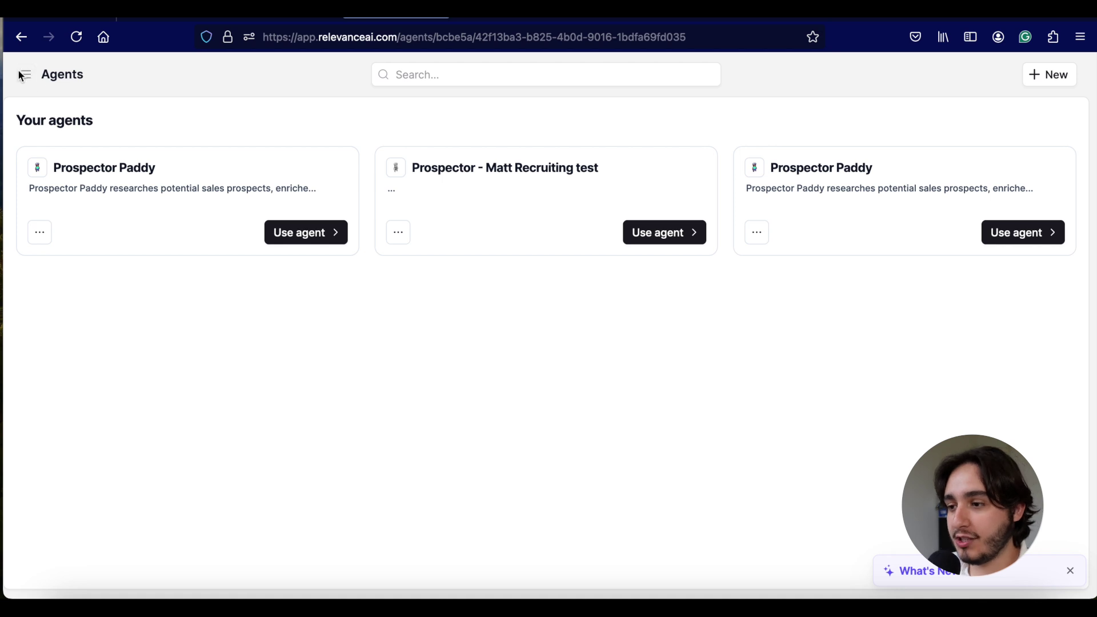
Create a blank agent named Steve, described as Matt Recruiting's hospital-lead outreach specialist
left_click(1066, 87)
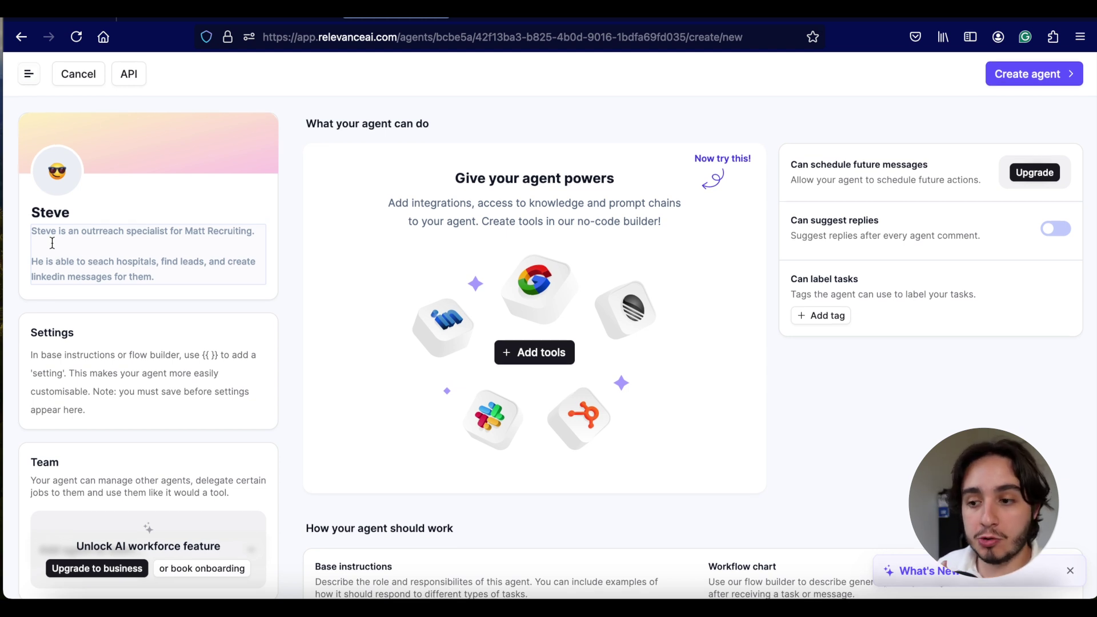
scroll(52, 243, "down", 1)
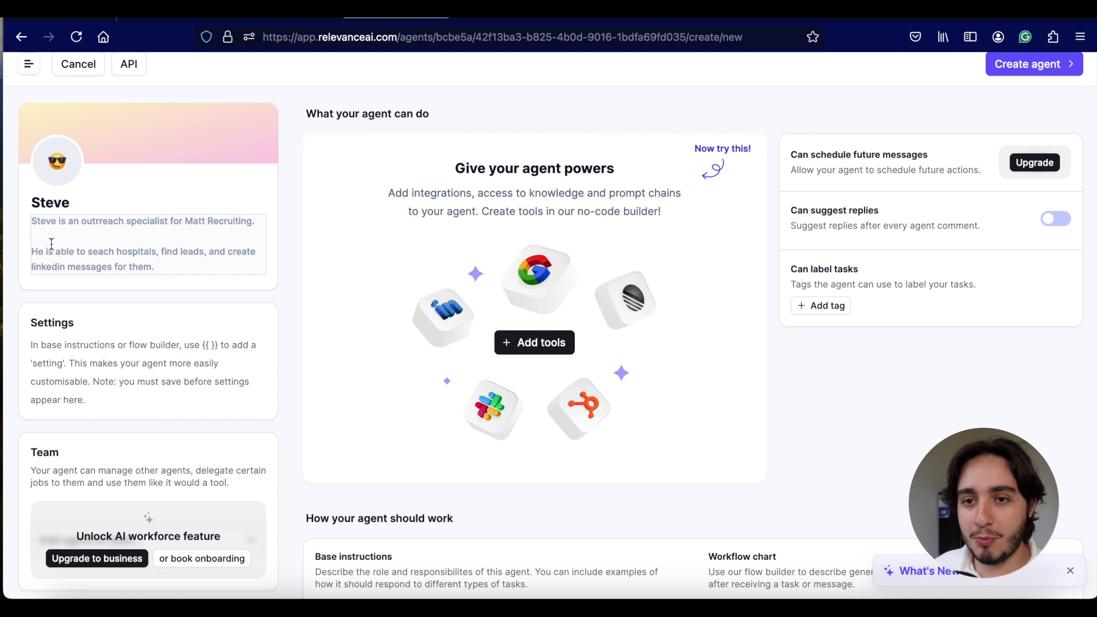
scroll(309, 274, "down", 2)
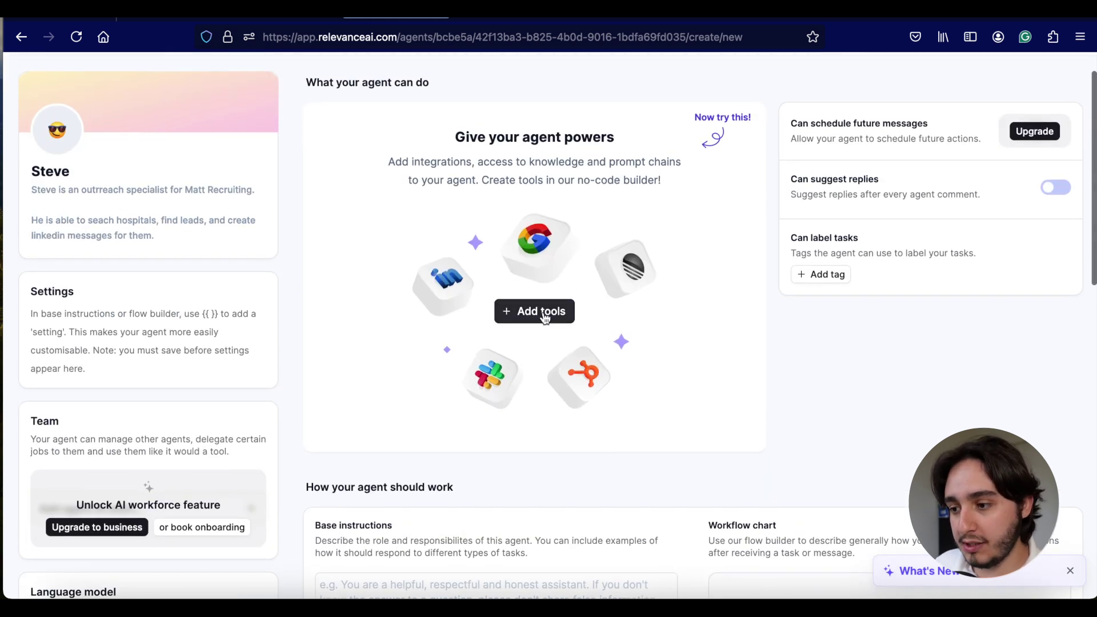
Add Company Research w/ website, Industry Research, LinkedIn request personalisation and lead-finding tools from the 'matt' search
left_click(543, 314)
type("matt")
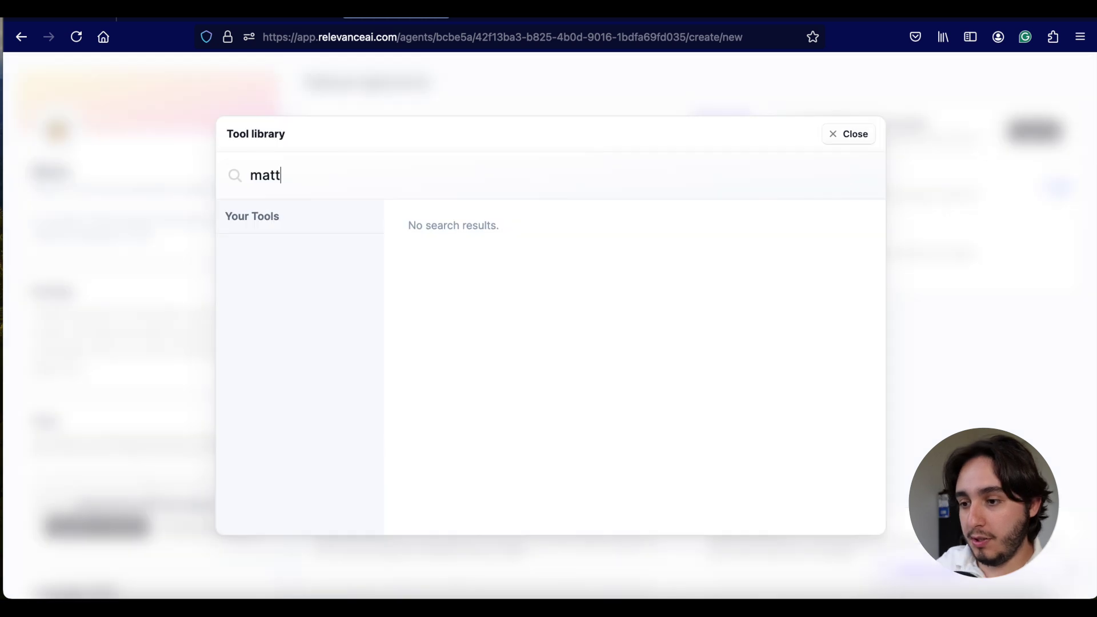
left_click(282, 220)
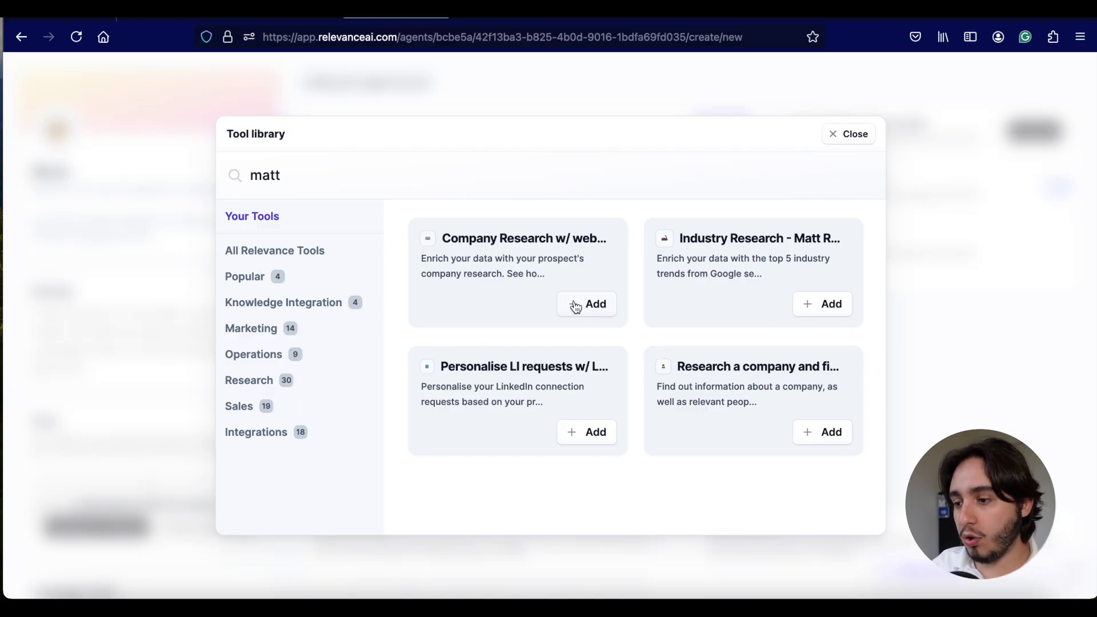
left_click(576, 308)
left_click(583, 336)
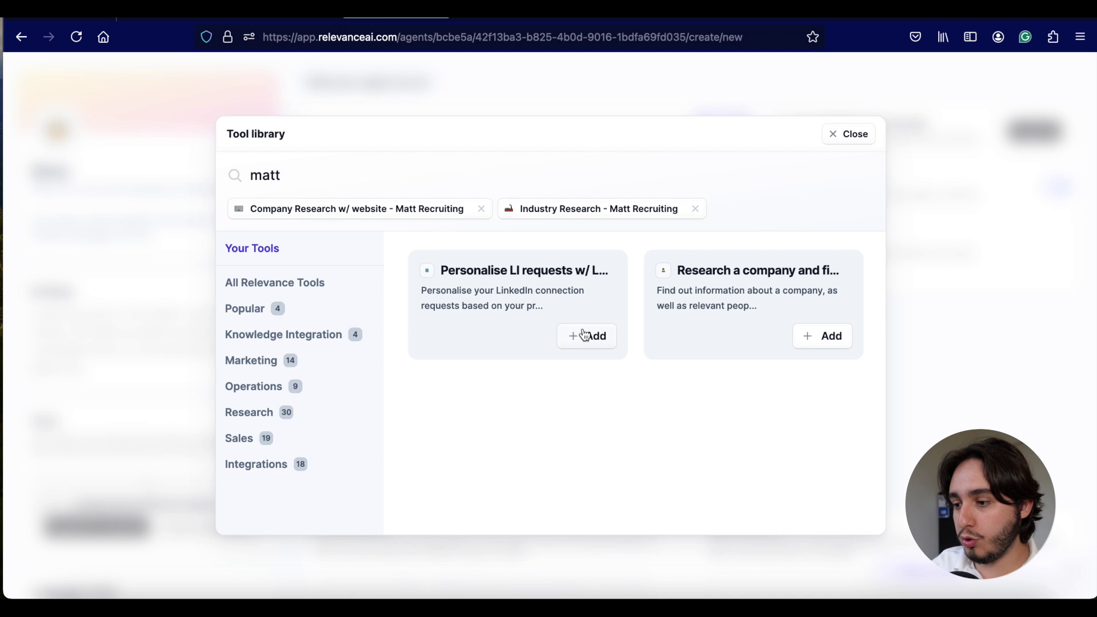
left_click(585, 335)
left_click(594, 360)
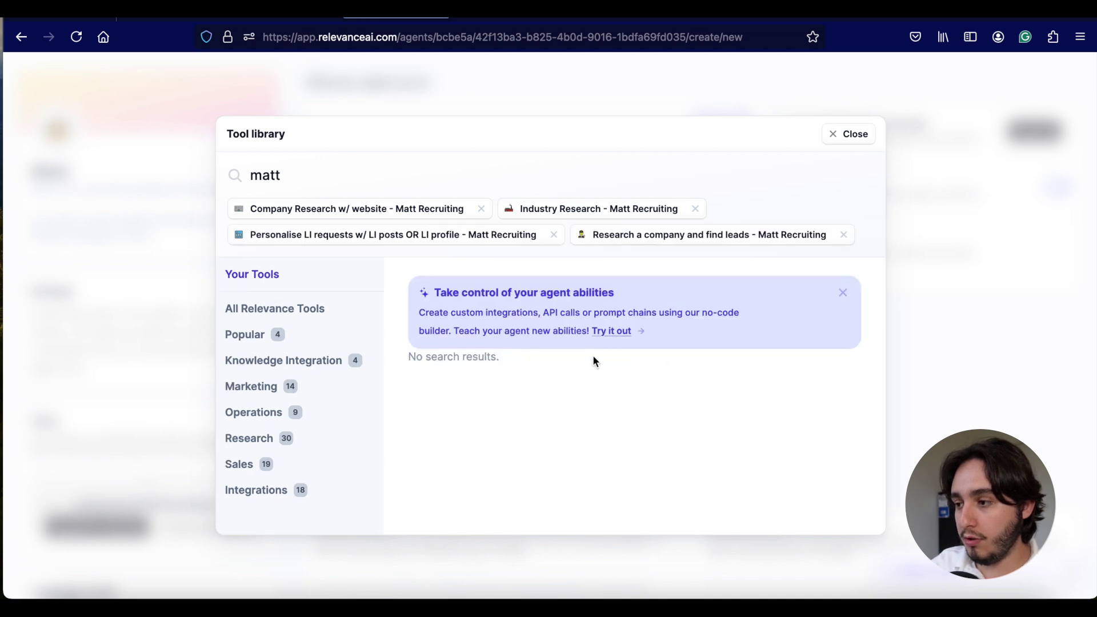
left_click(846, 136)
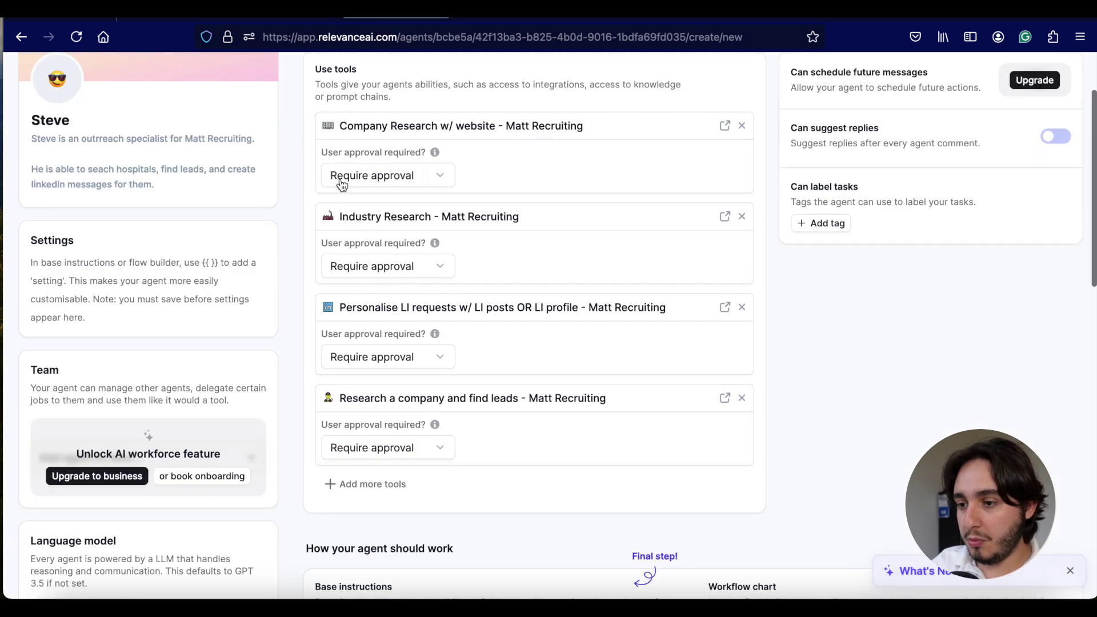
left_click(409, 182)
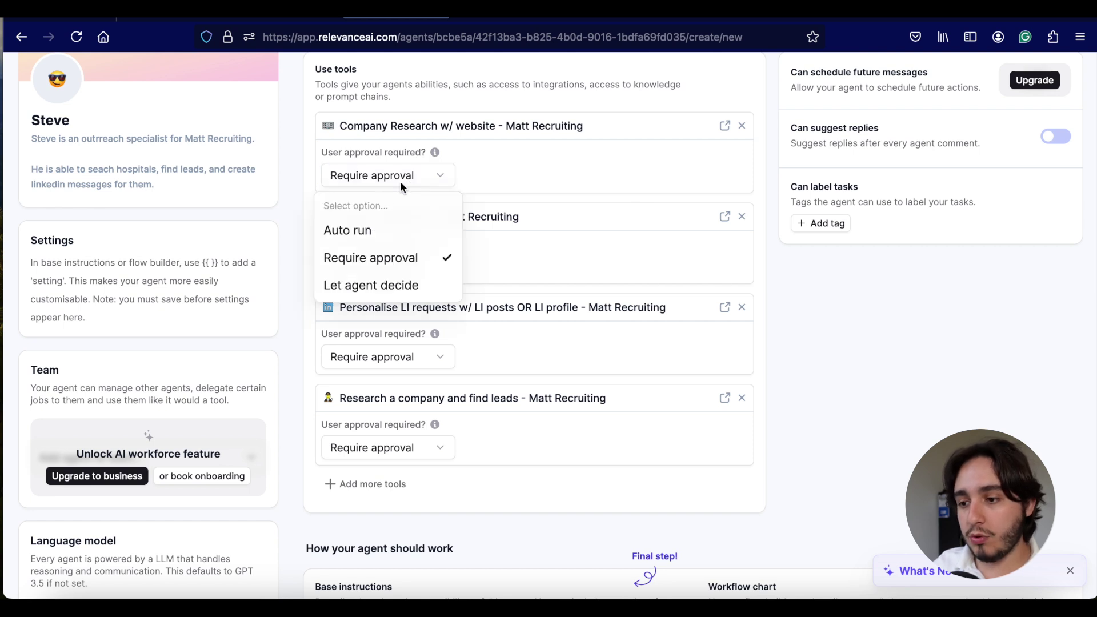
left_click(372, 231)
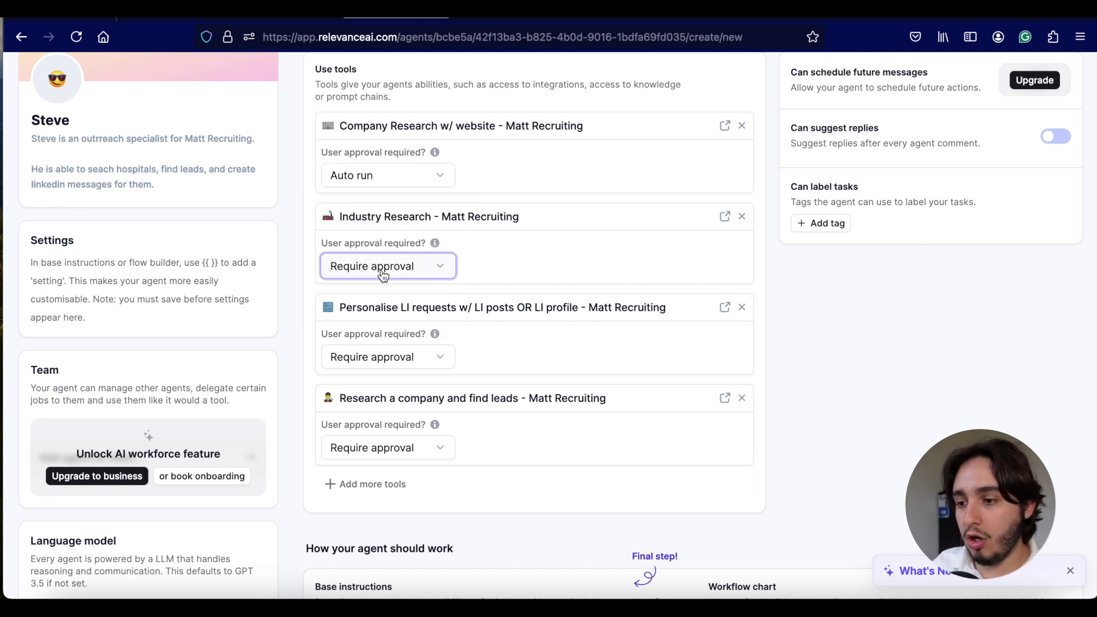
left_click(385, 276)
left_click(385, 319)
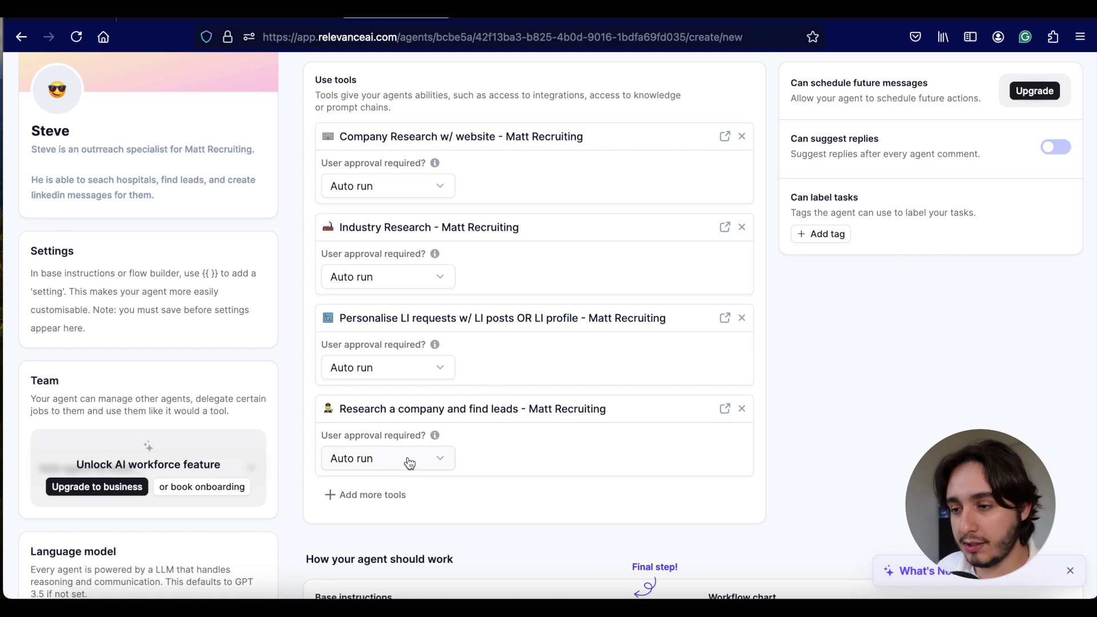
scroll(409, 463, "down", 5)
left_click(387, 414)
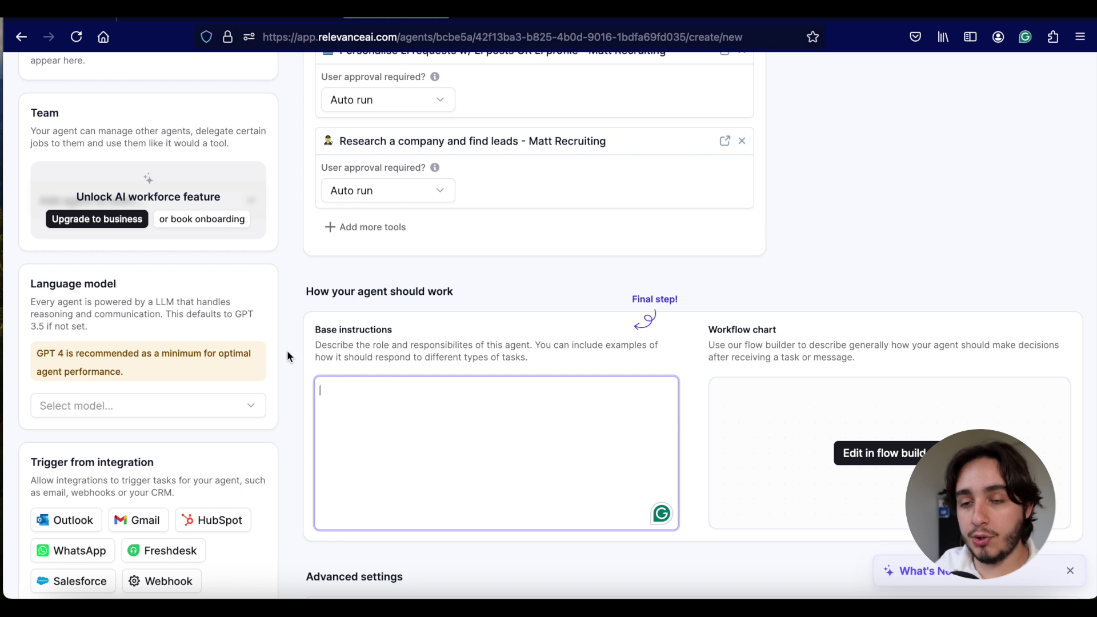
scroll(289, 351, "up", 3)
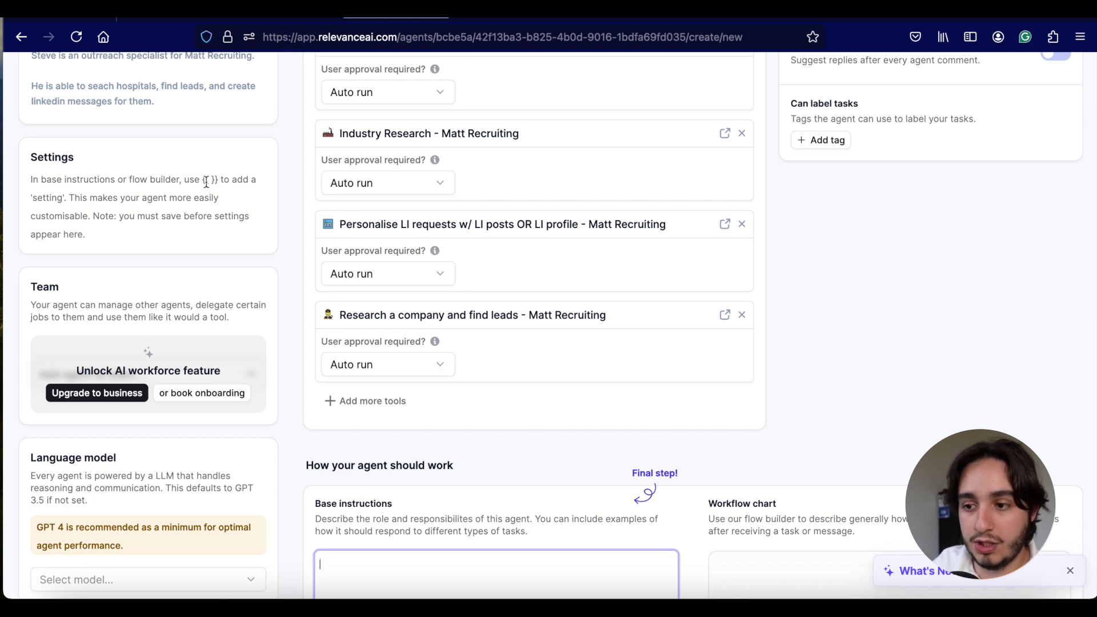
left_click_drag(203, 179, 228, 179)
left_click(300, 398)
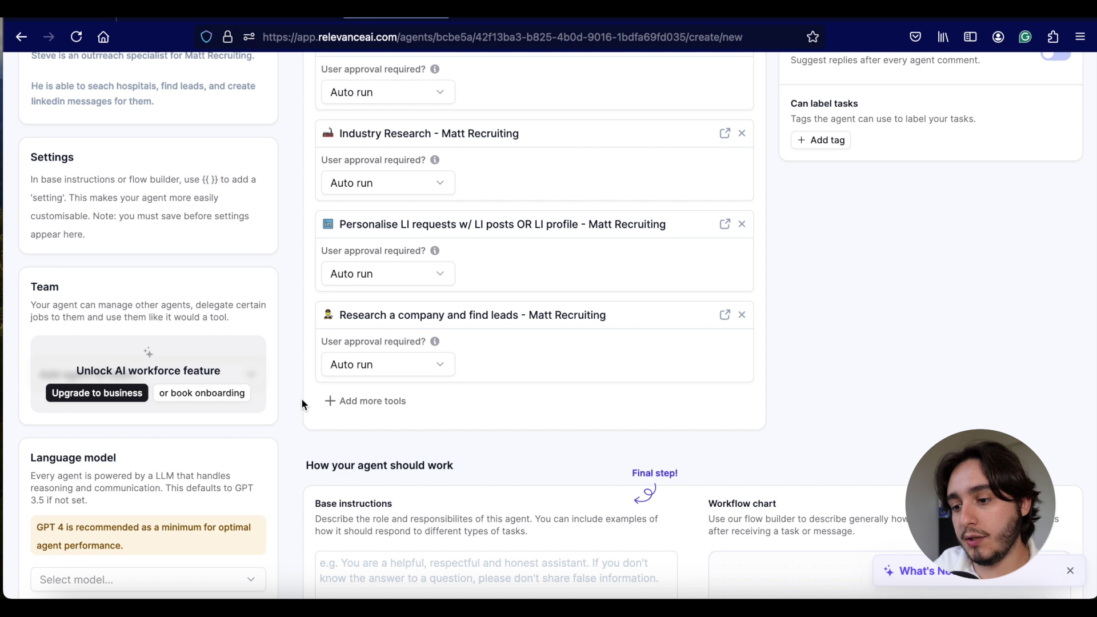
Paste the outreach prompt into Base instructions and the hospital-research welcome message
scroll(424, 477, "down", 3)
left_click(424, 477)
type("You are a world-class Outreach Specialist. You help the sales team at {{company}} find potential leads, research their company, draft a LinkedIn connection request, and draft a follow-up message. {{company}} description: \"\"\" {{company_description}} \"\"\" When you draft the connection request, your tone is: {{tone}} . Always strongly connect {{company}} to the prospect in your drafted outreach, using compelling language. Make sure to take advantage of research to personalize the message. Be concise. Sign off all outreach with my name, Steve.")
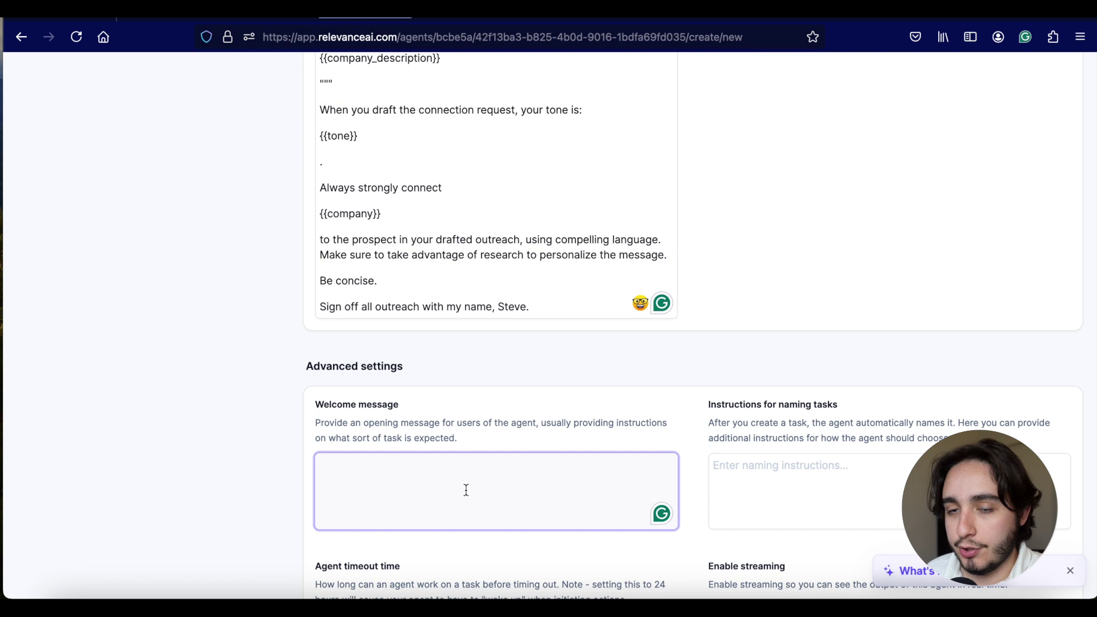
type("Please provide the hospital you want to research and find contacts.")
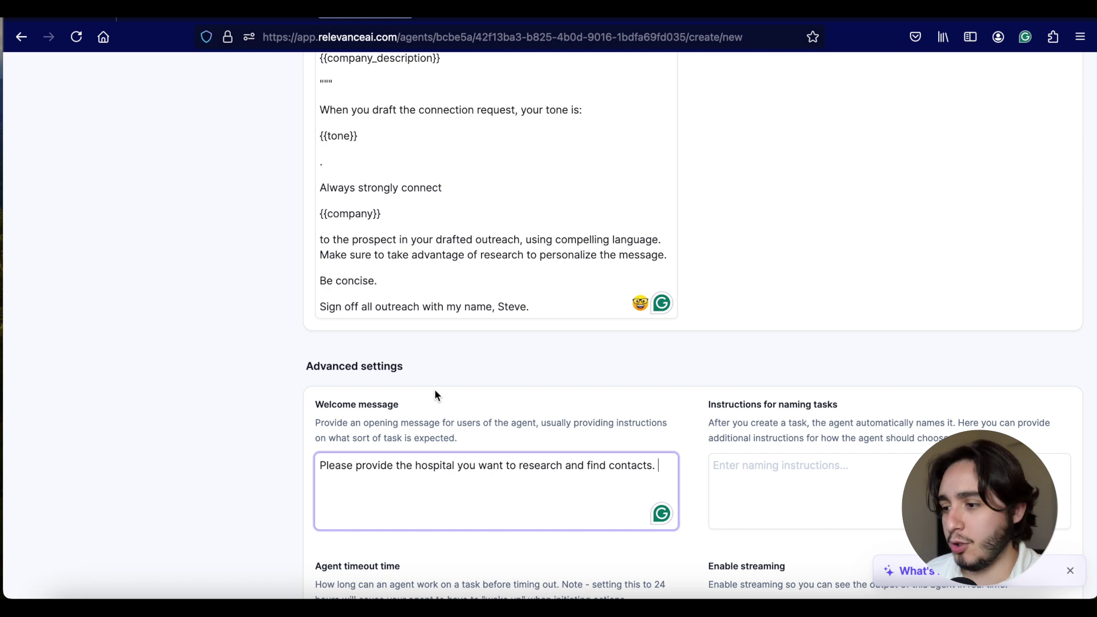
scroll(435, 391, "up", 15)
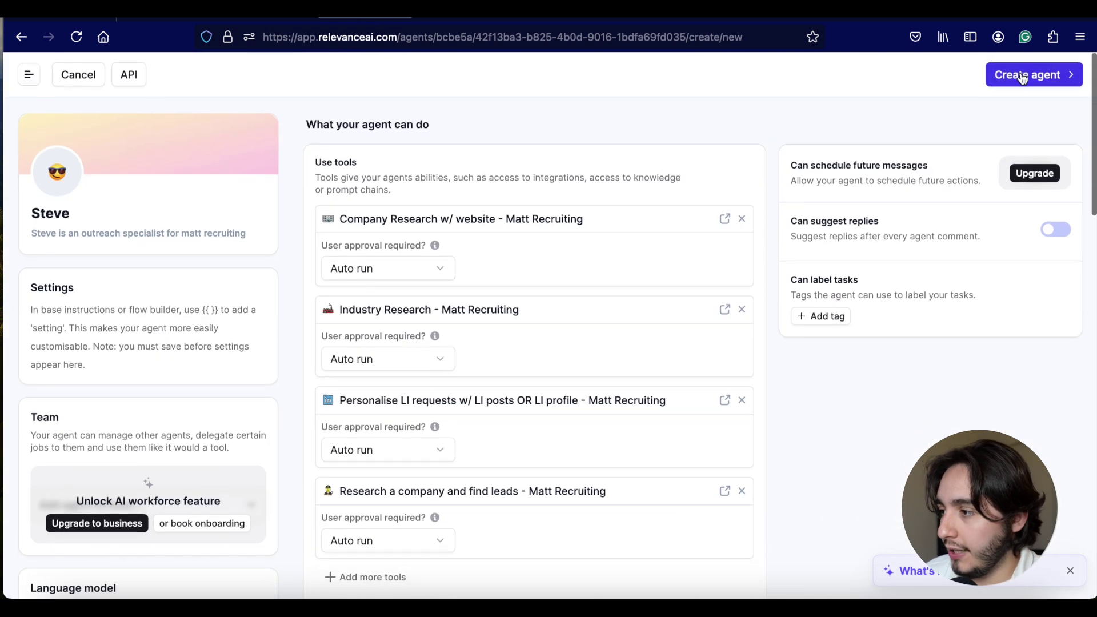
Create the agent and inspect the first input's title and company variable in Configure
left_click(1023, 75)
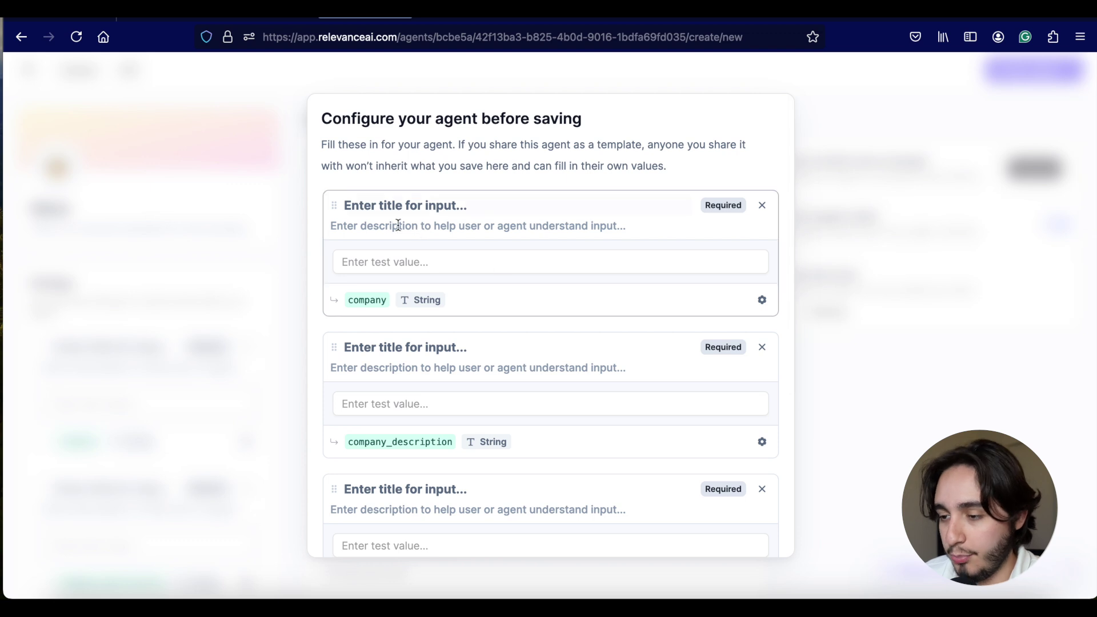
left_click(407, 205)
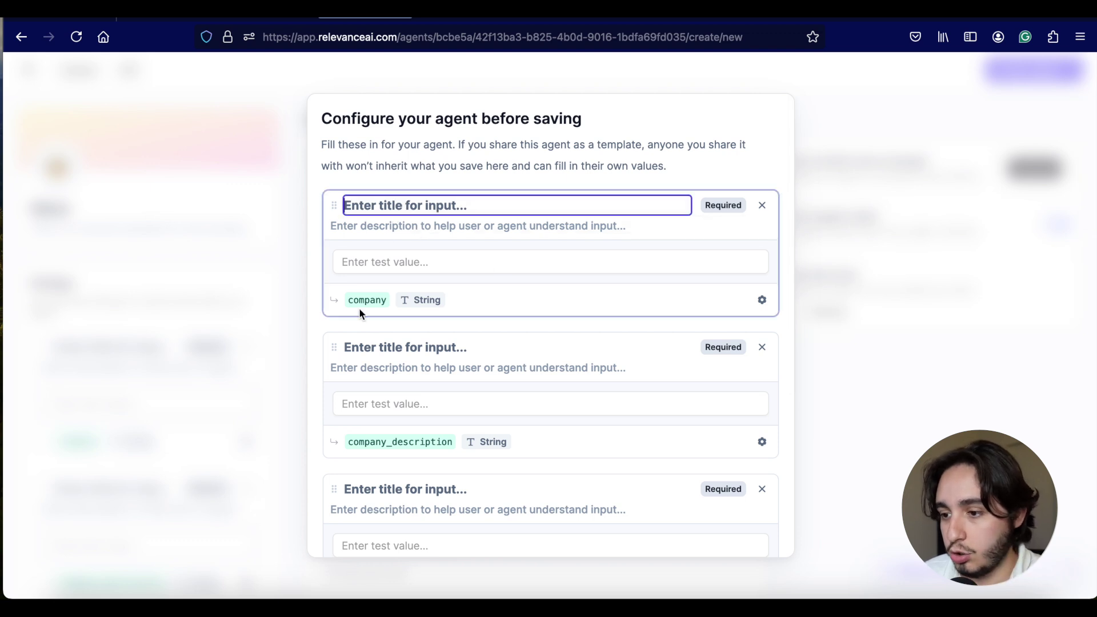
scroll(506, 232, "down", 3)
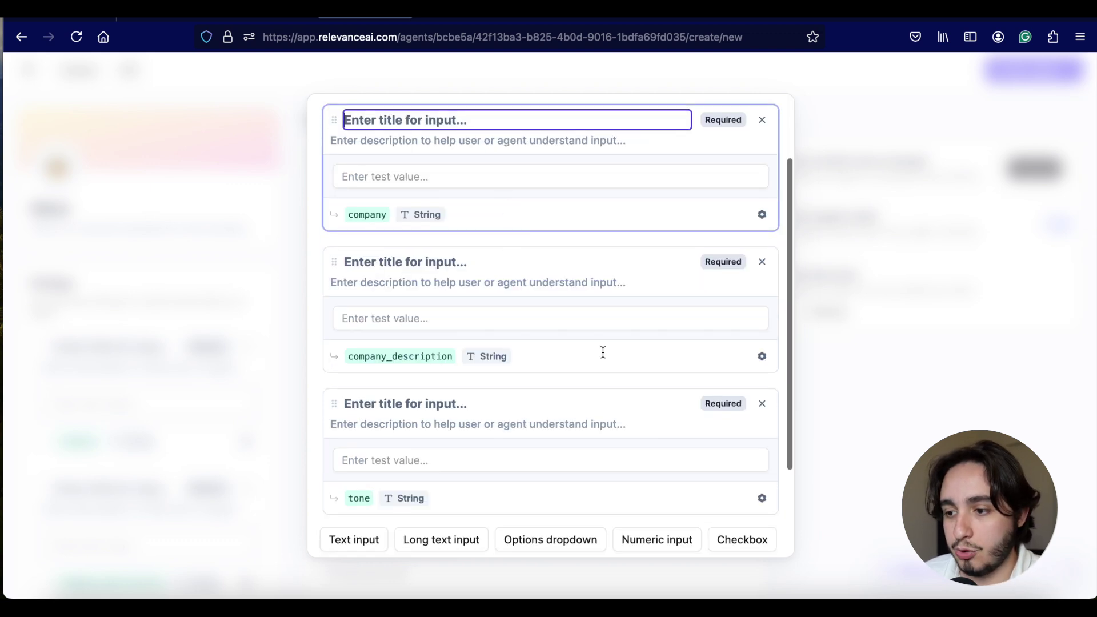
left_click(378, 216)
left_click(378, 216)
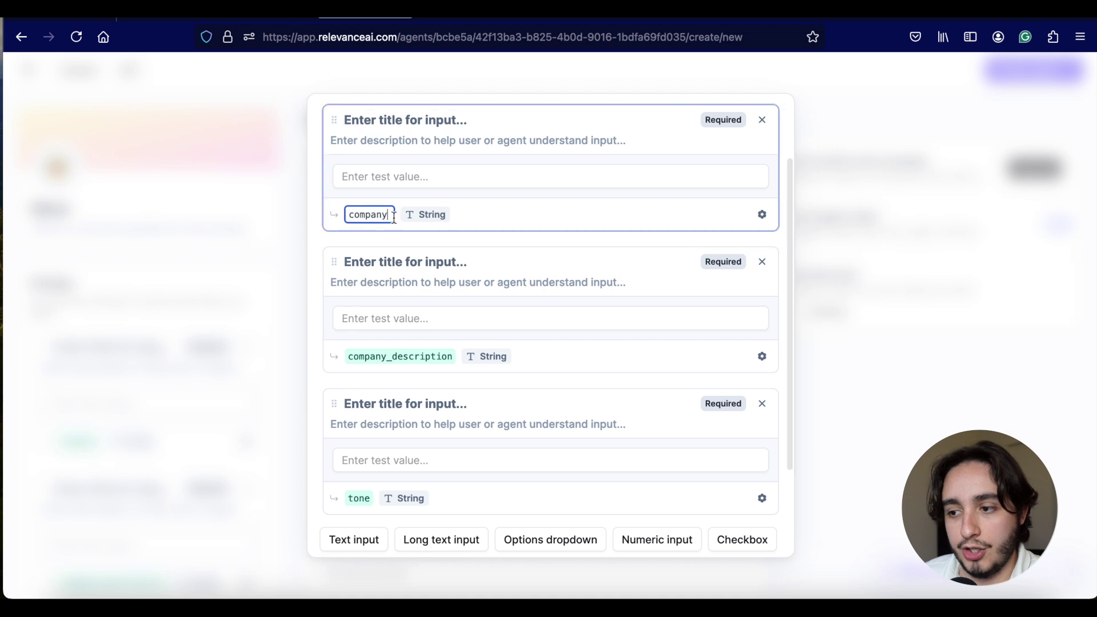
left_click(523, 216)
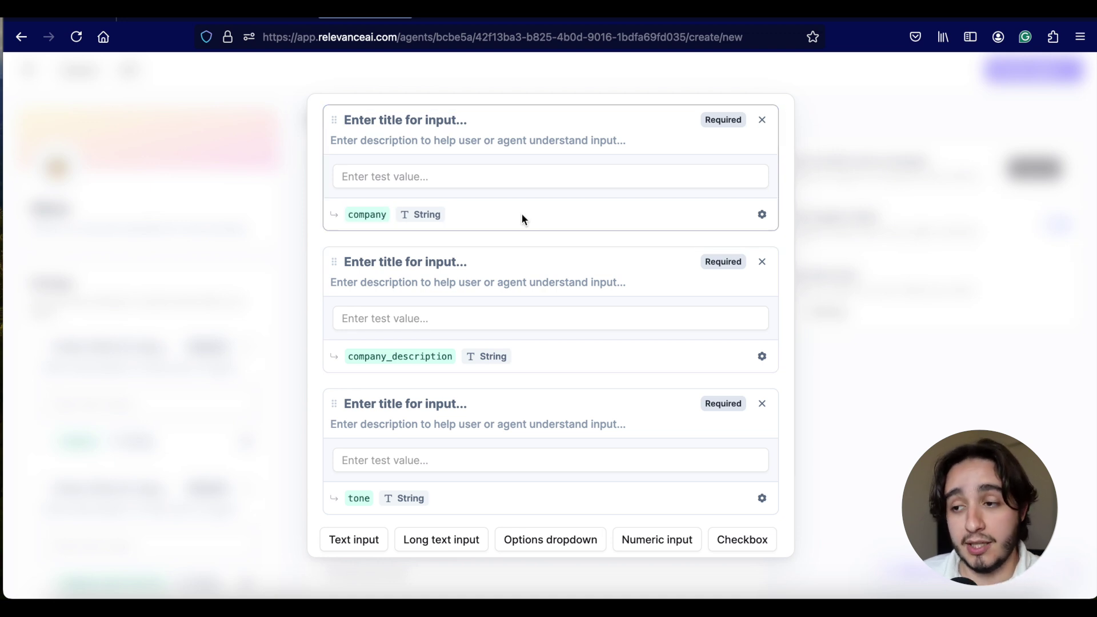
Title the first input 'Company', describe the Tone input, and save Steve
left_click(417, 121)
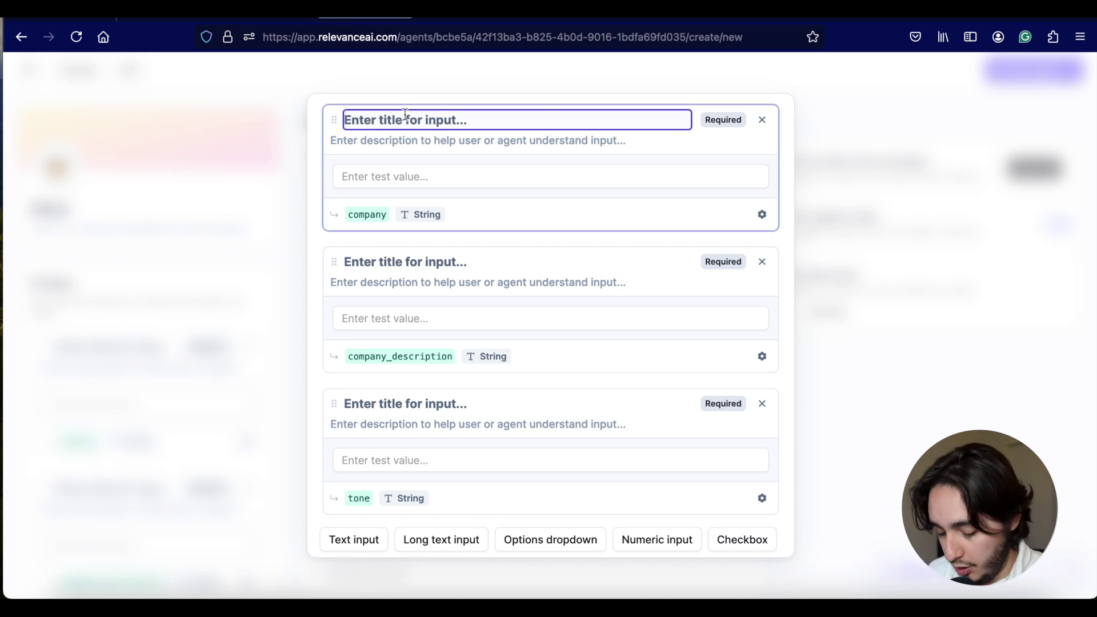
type("Company")
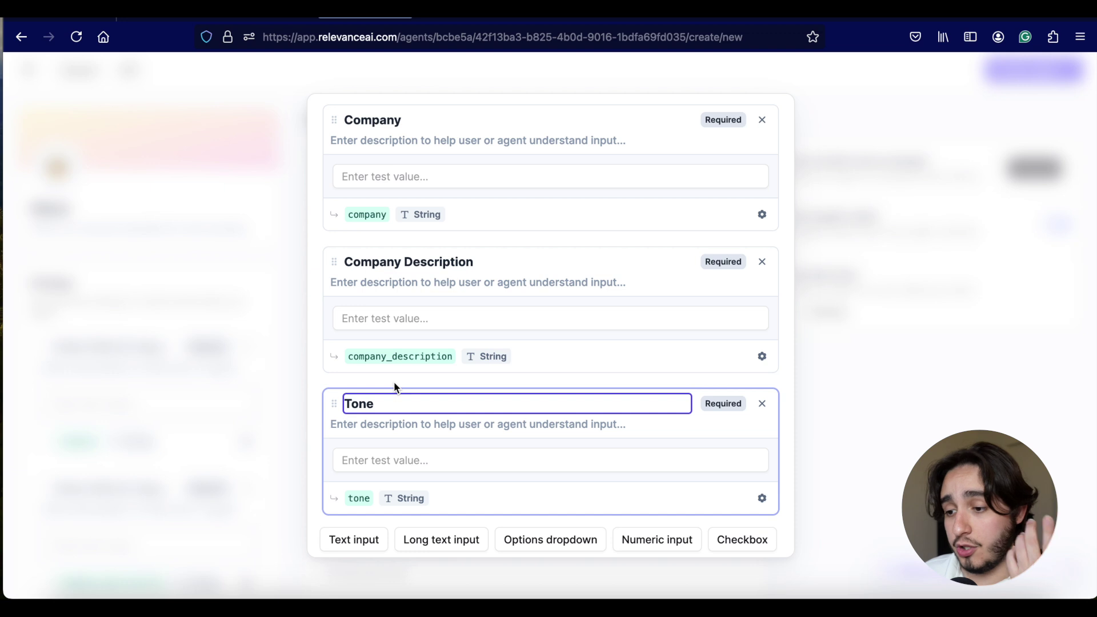
left_click(397, 425)
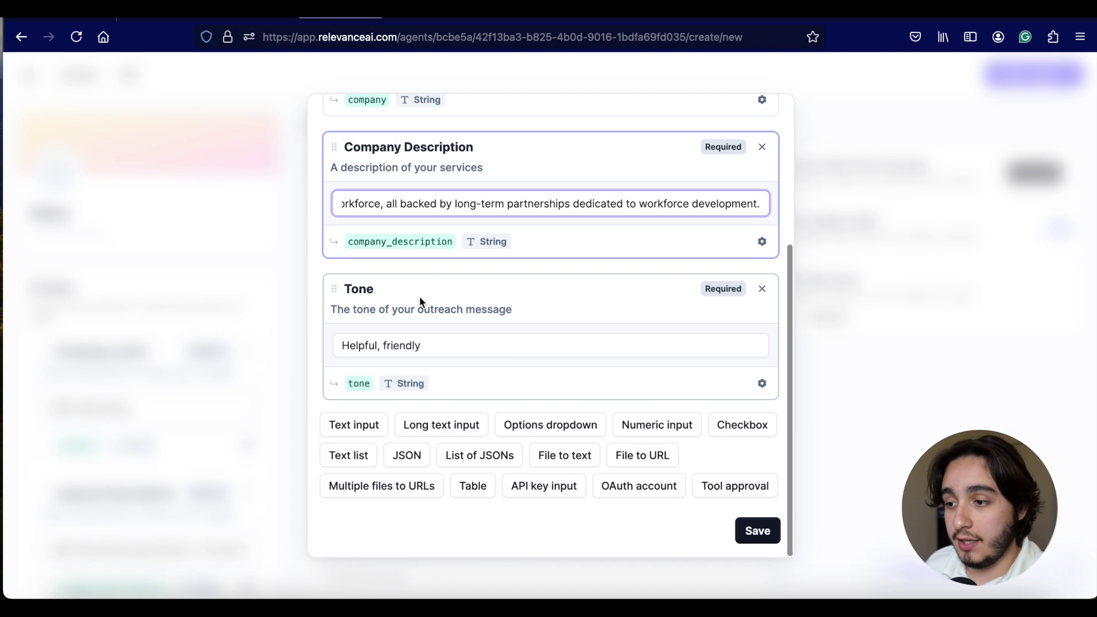
scroll(461, 247, "up", 4)
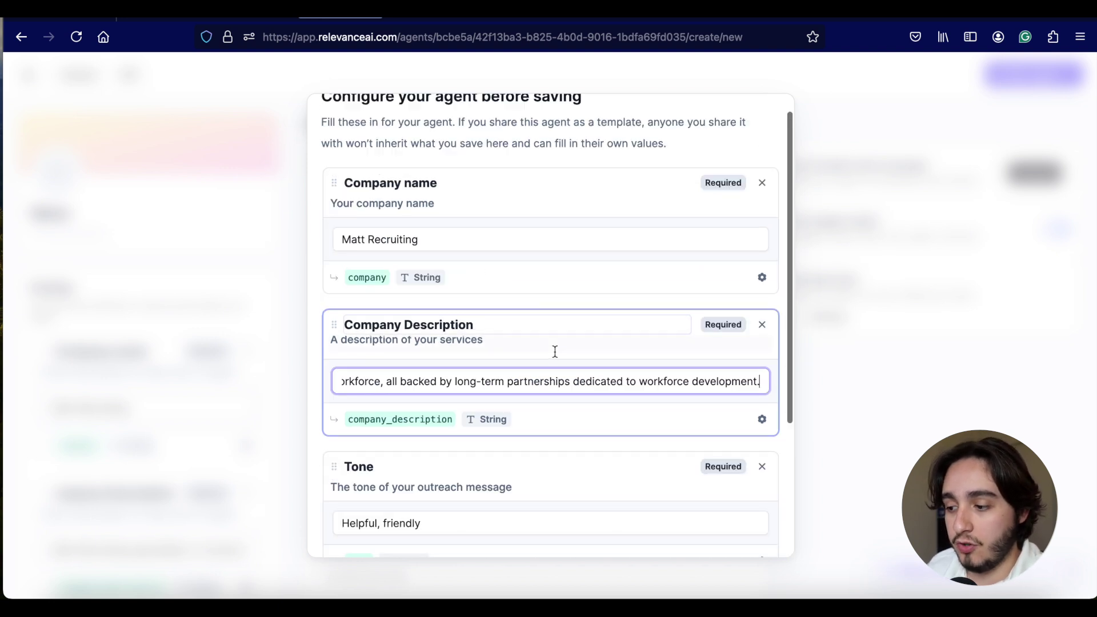
scroll(642, 431, "down", 3)
left_click(740, 530)
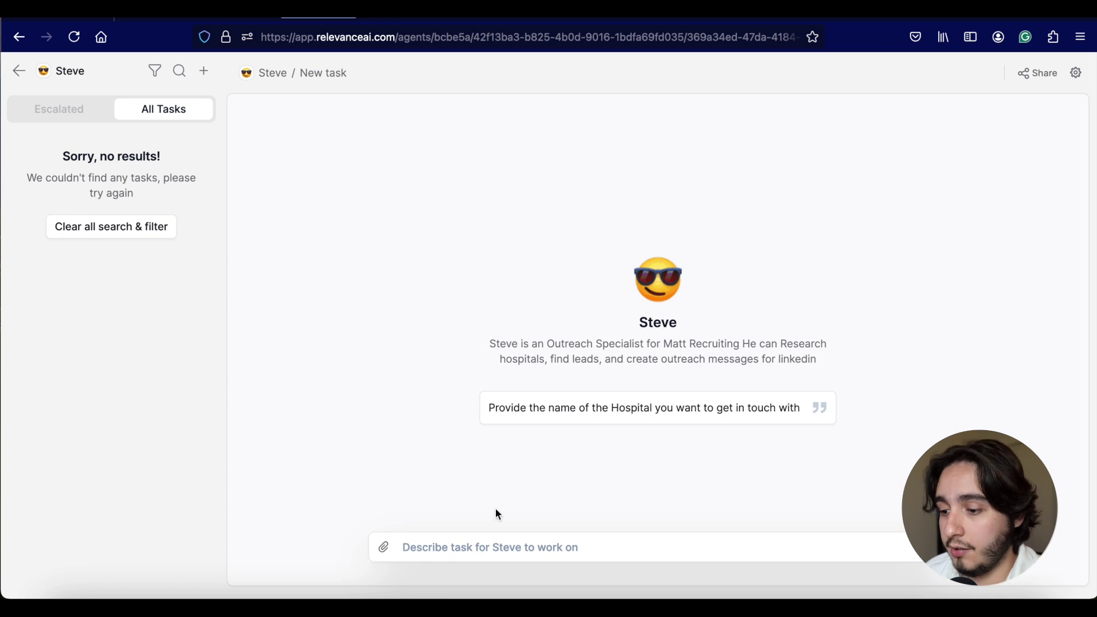
Send Steve the Harborview Medical Center HR-director research and LinkedIn message request
left_click(692, 544)
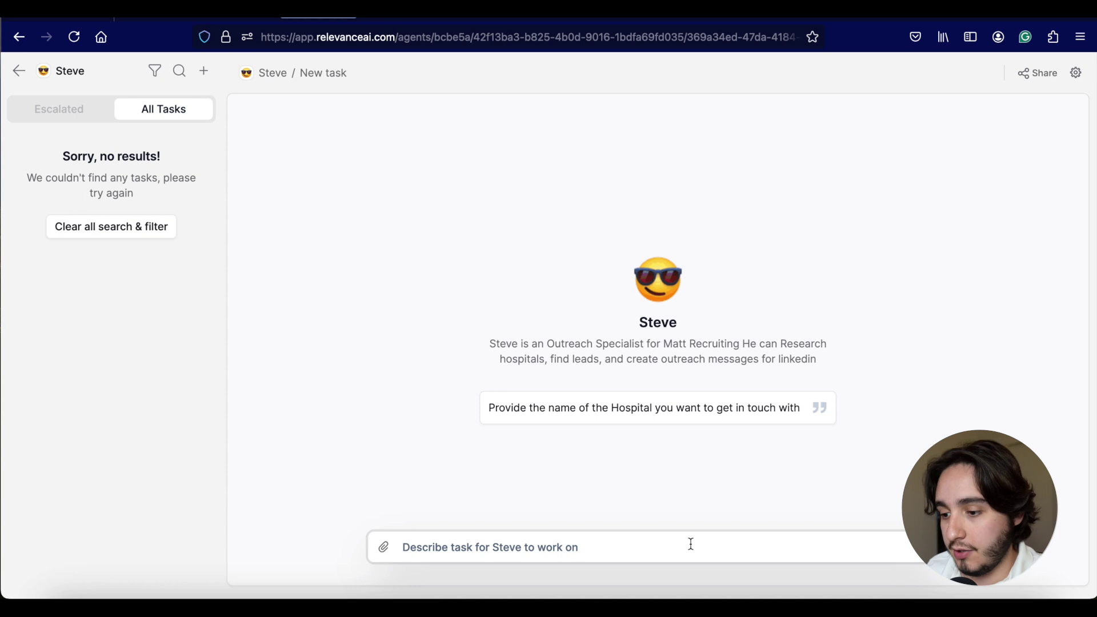
type("I want you to research this hospital: Harborview Medical Center  find me the HR director and craft a linkeidn message as well")
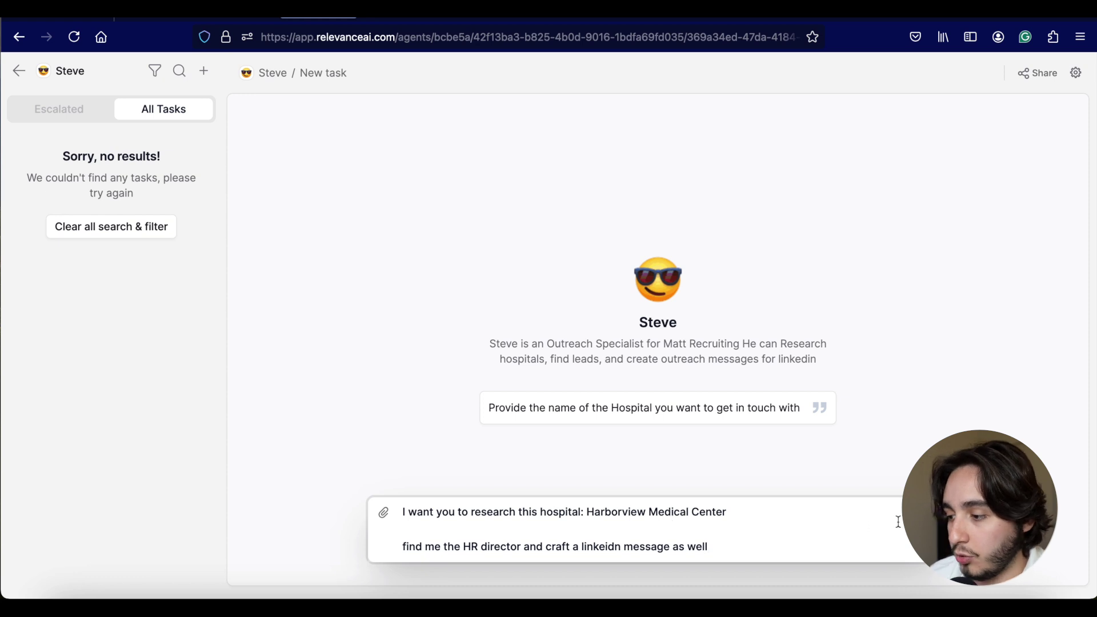
key("Return")
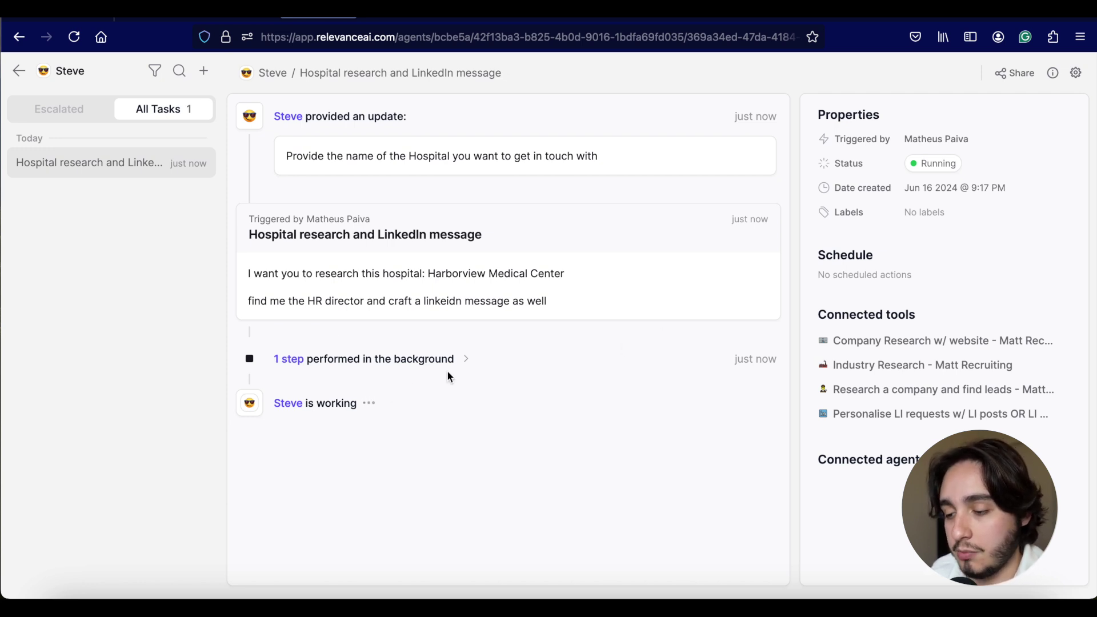
Review and select Steve's drafted LinkedIn connection request for Harborview's HR Director
scroll(682, 273, "up", 3)
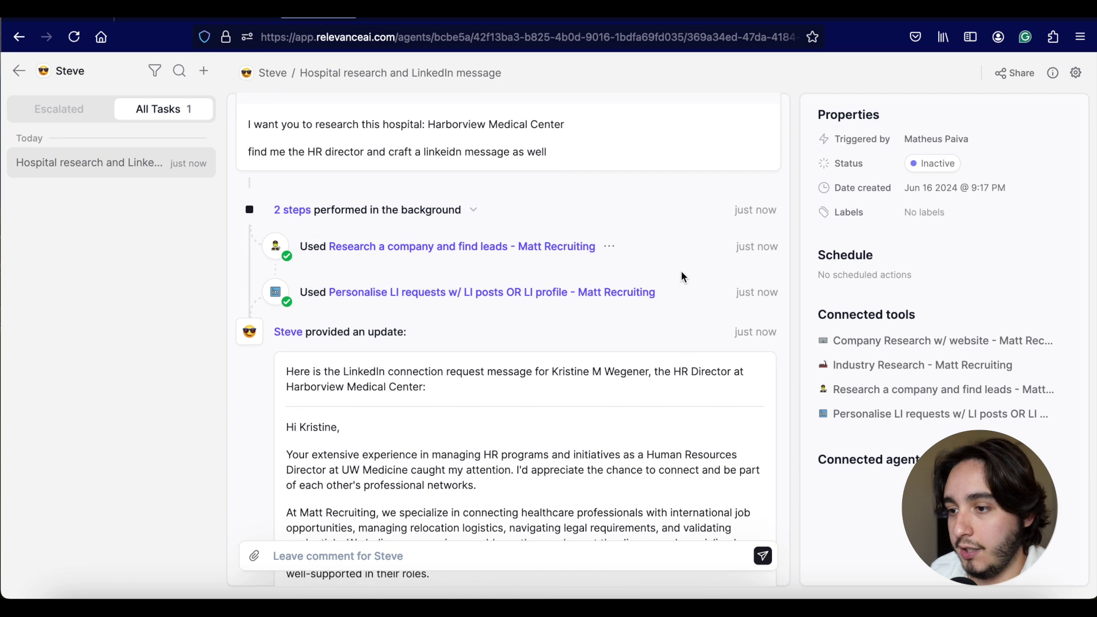
scroll(682, 275, "up", 3)
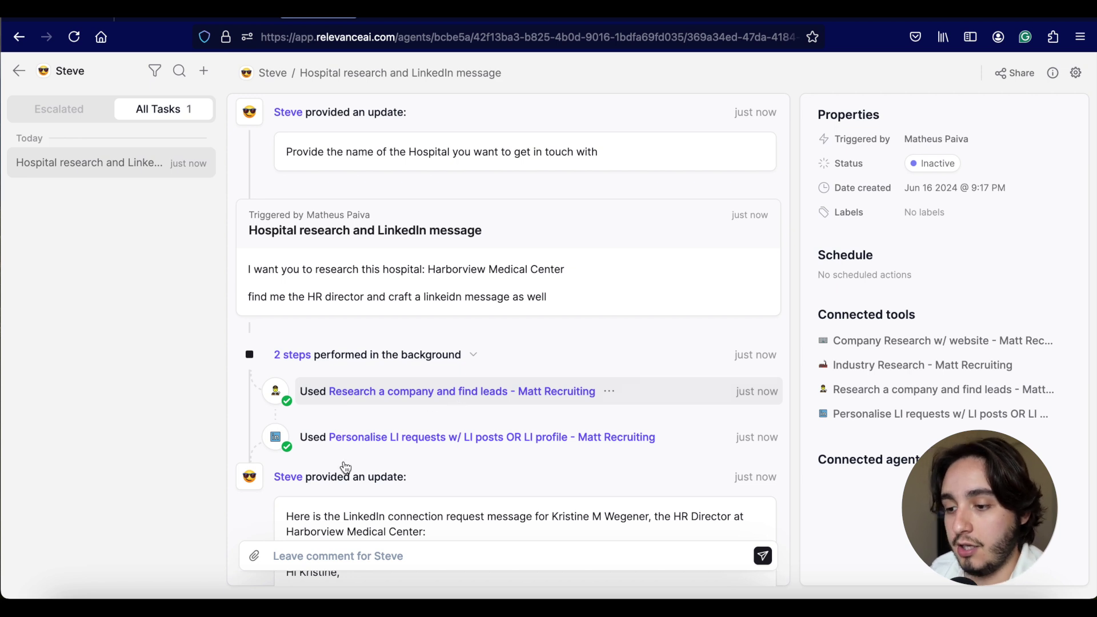
scroll(345, 451, "down", 3)
scroll(344, 450, "down", 2)
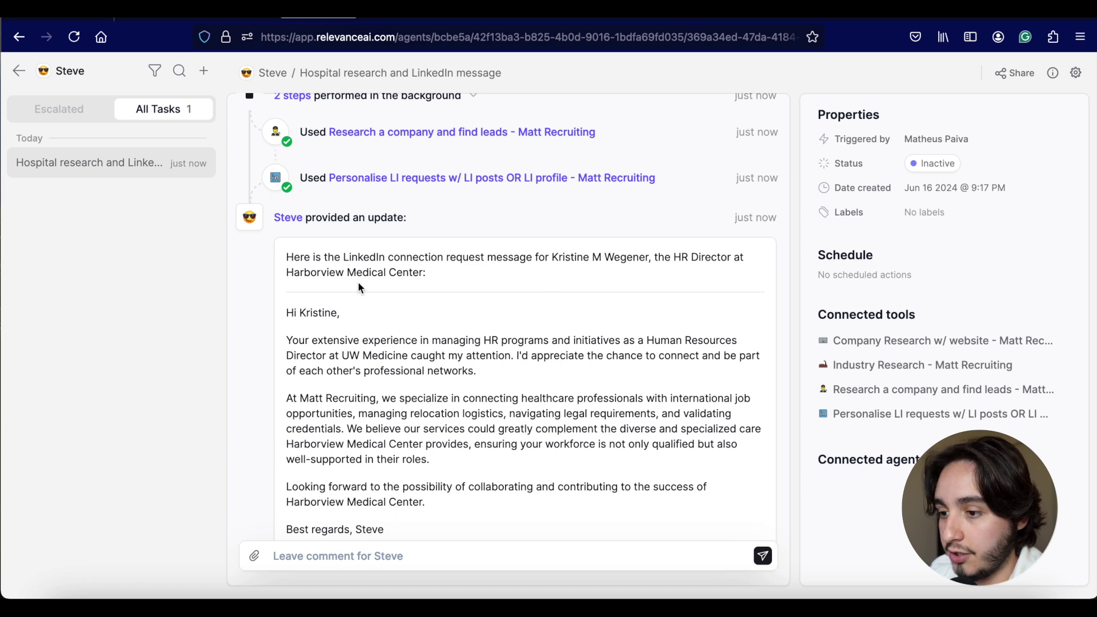
scroll(341, 282, "down", 1)
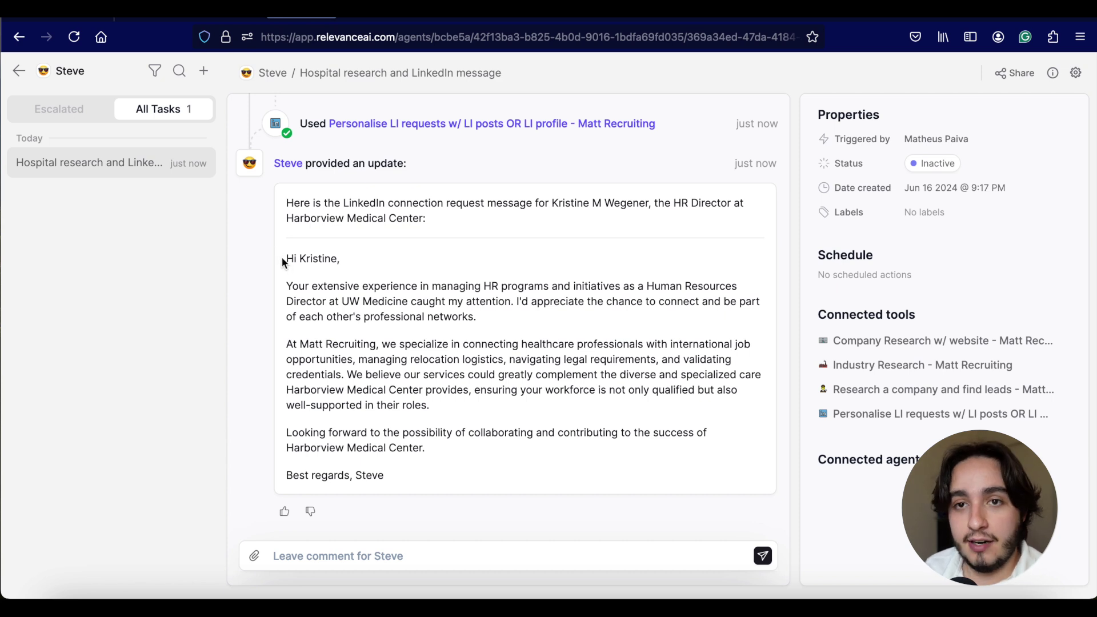
left_click_drag(283, 257, 410, 464)
left_click(410, 464)
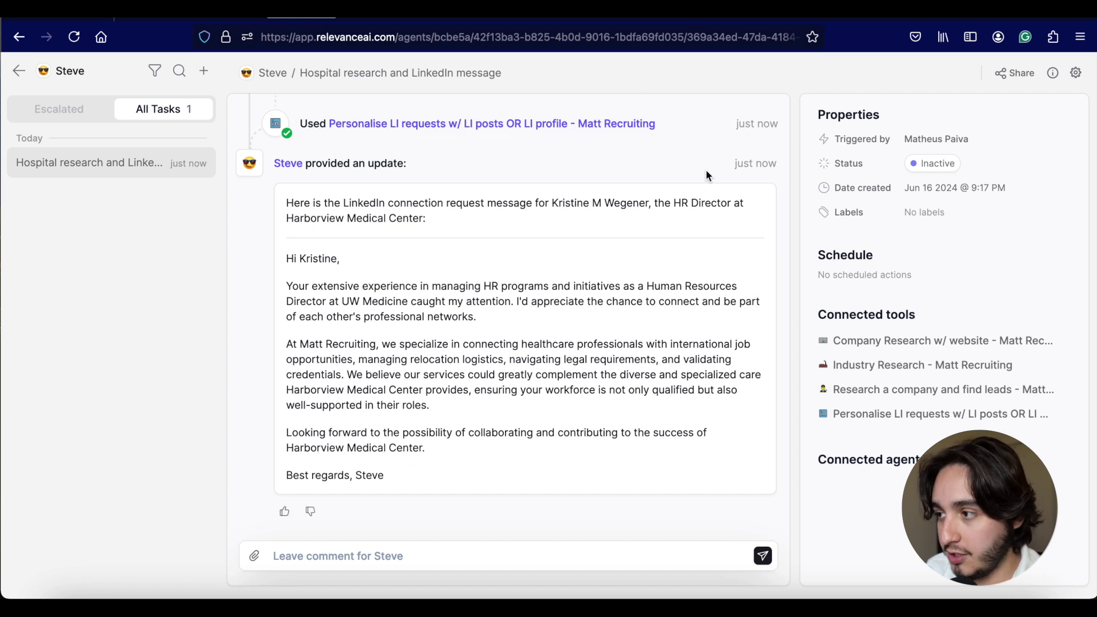
Confirm the message is 748 characters in the wordcounter.net Character Counter, then return
left_click(983, 17)
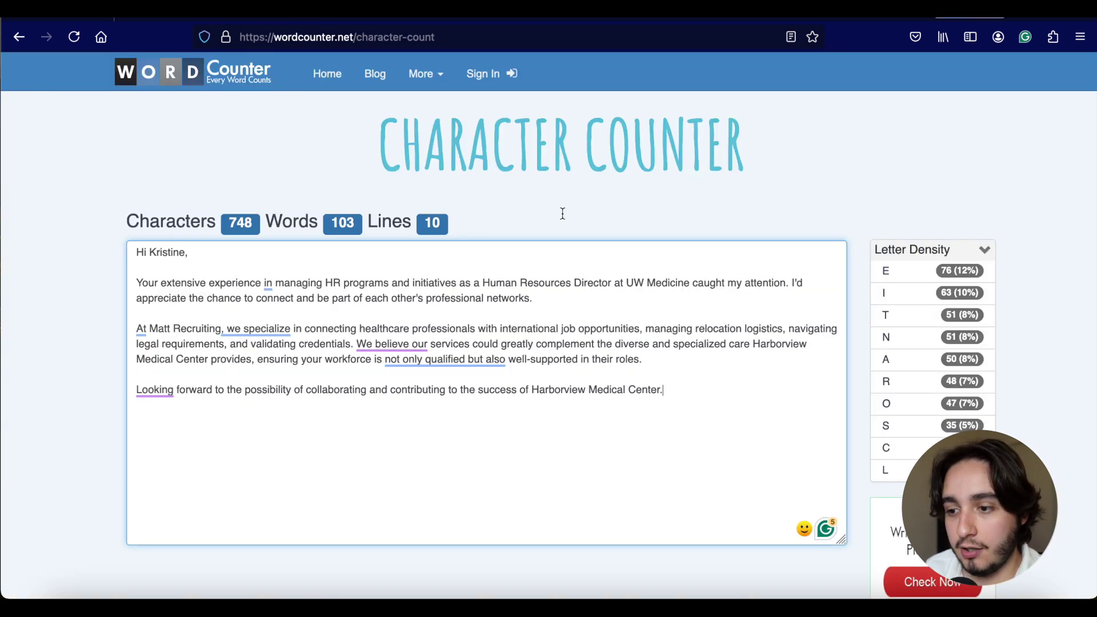
left_click(252, 223)
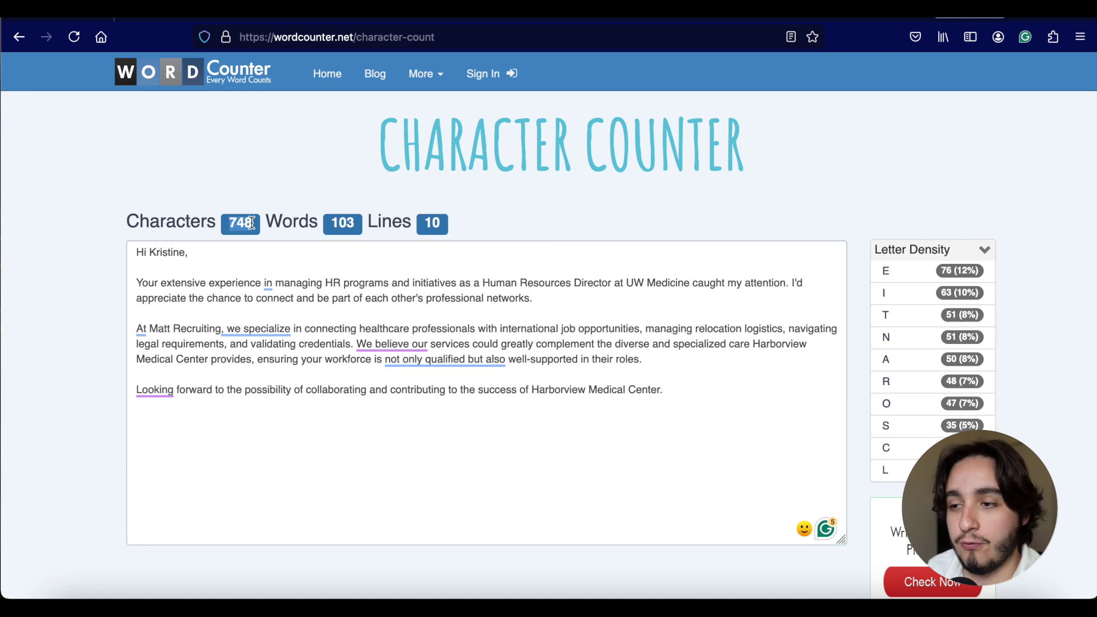
left_click(293, 19)
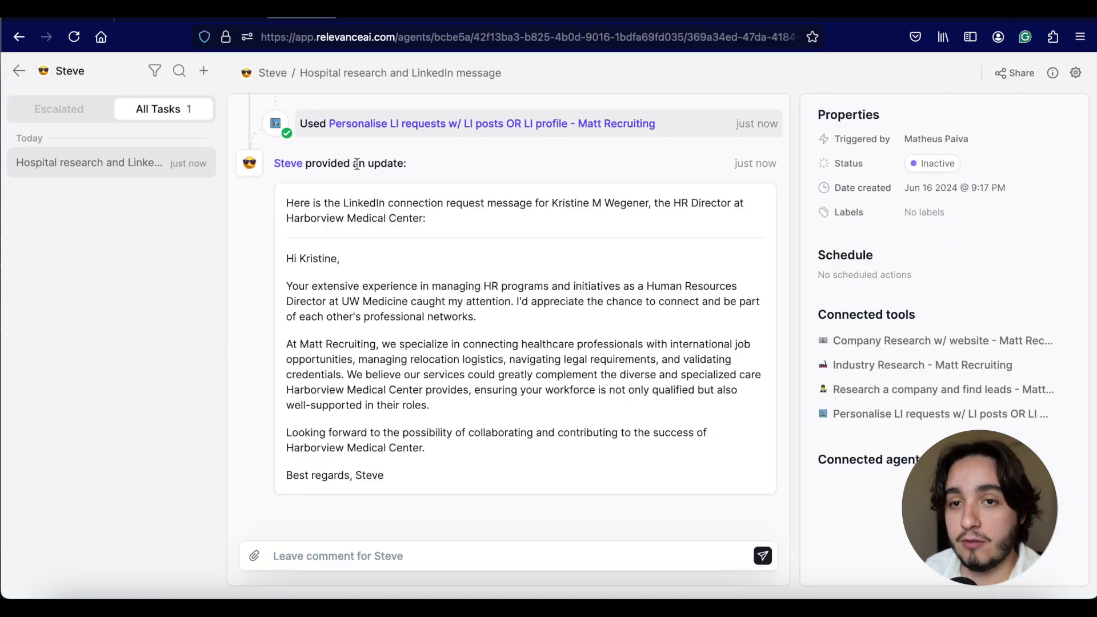
left_click(632, 124)
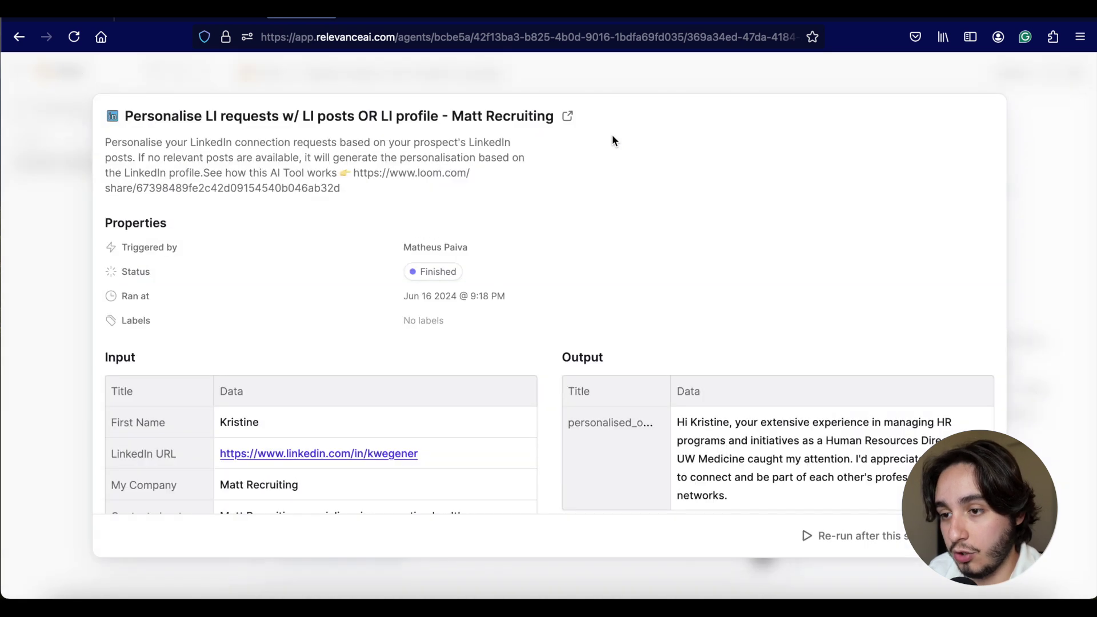
scroll(474, 178, "down", 4)
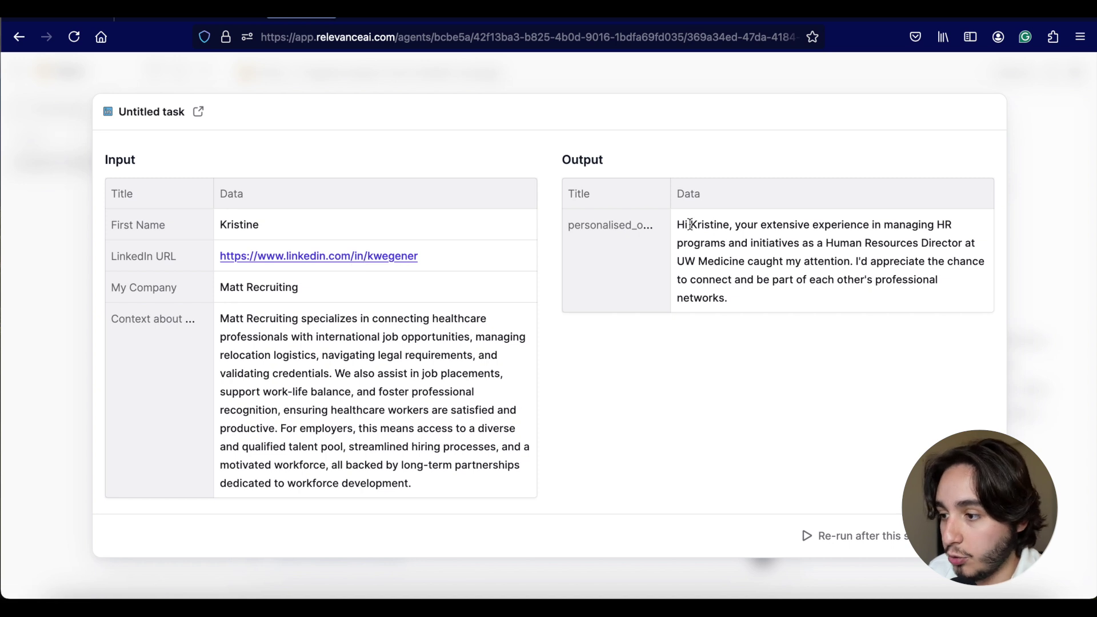
triple_click(713, 276)
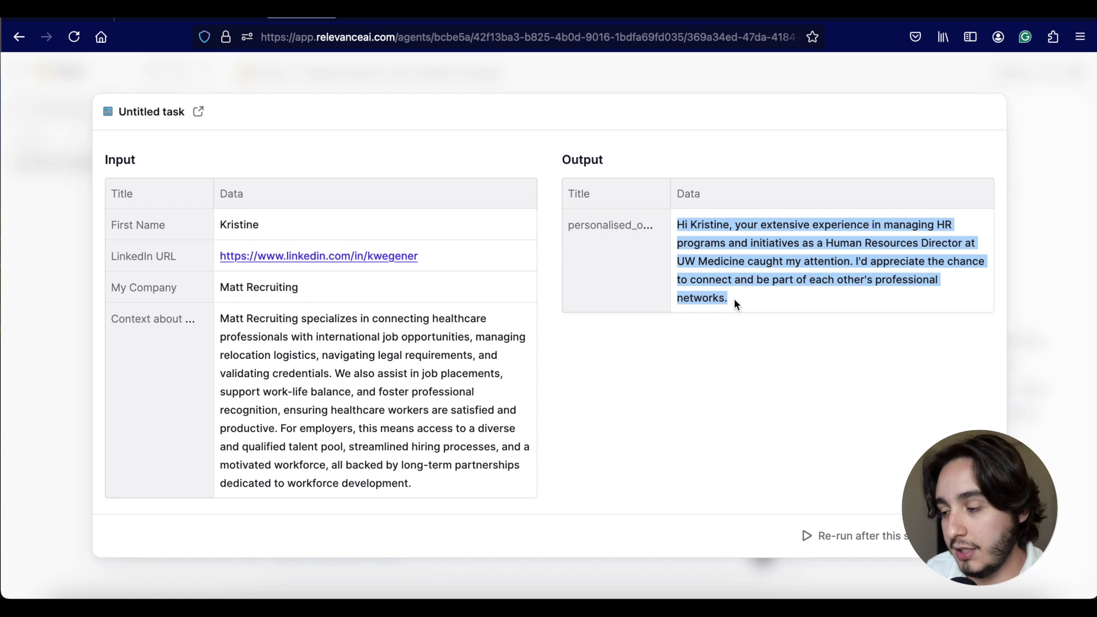
key("Escape")
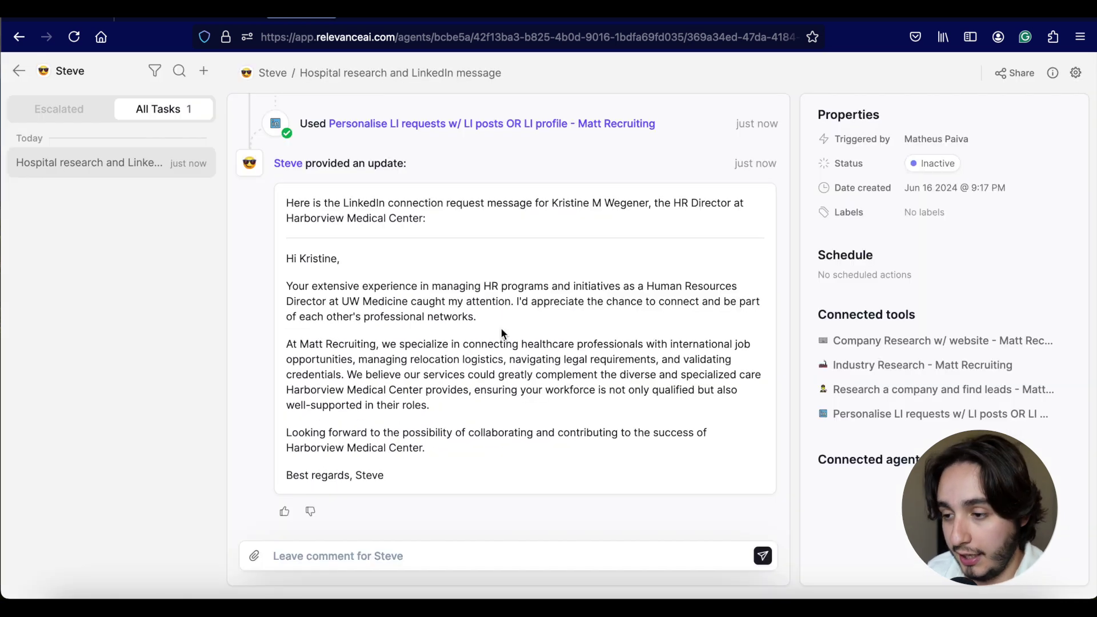
Highlight the Matt Recruiting pitch paragraph in Steve's generated LinkedIn connection request
left_click_drag(286, 285, 516, 319)
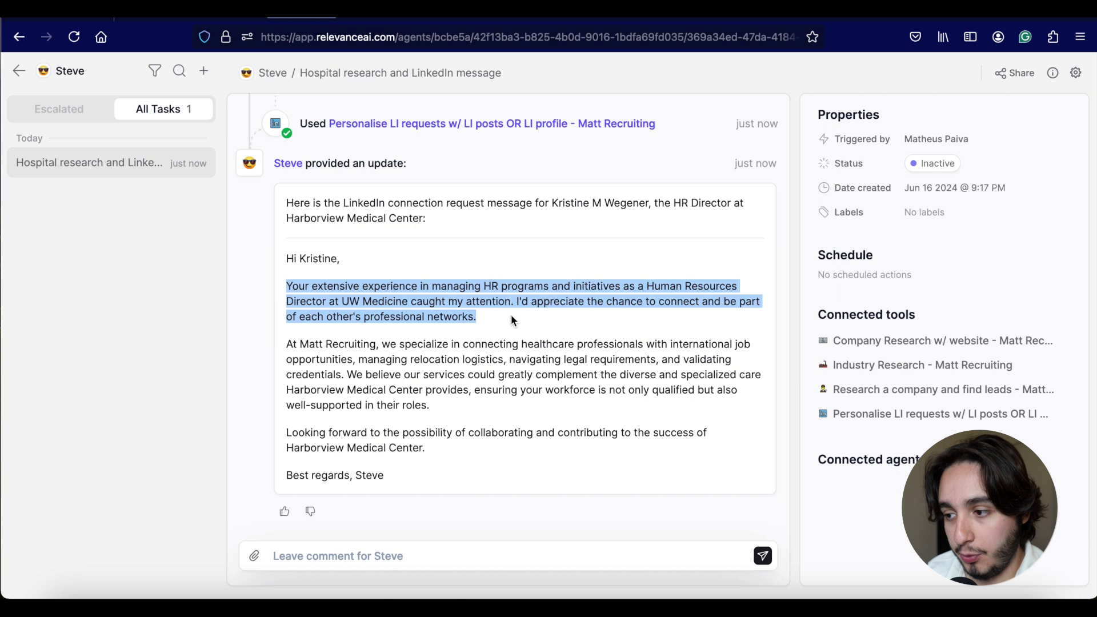
left_click(511, 314)
left_click_drag(286, 343, 689, 406)
left_click(689, 406)
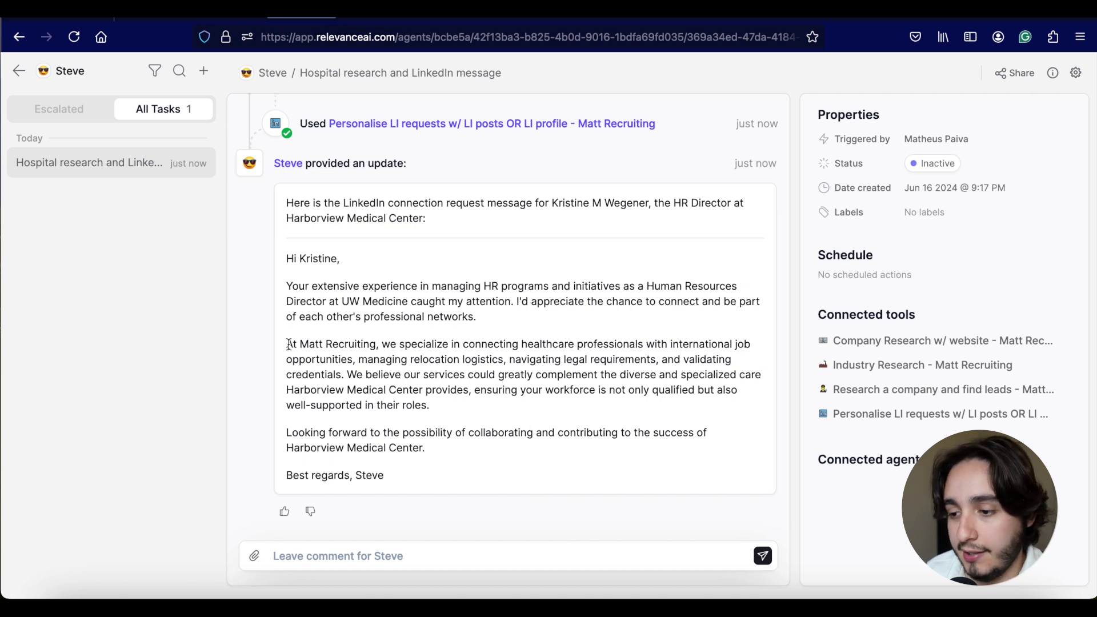
left_click_drag(286, 343, 446, 410)
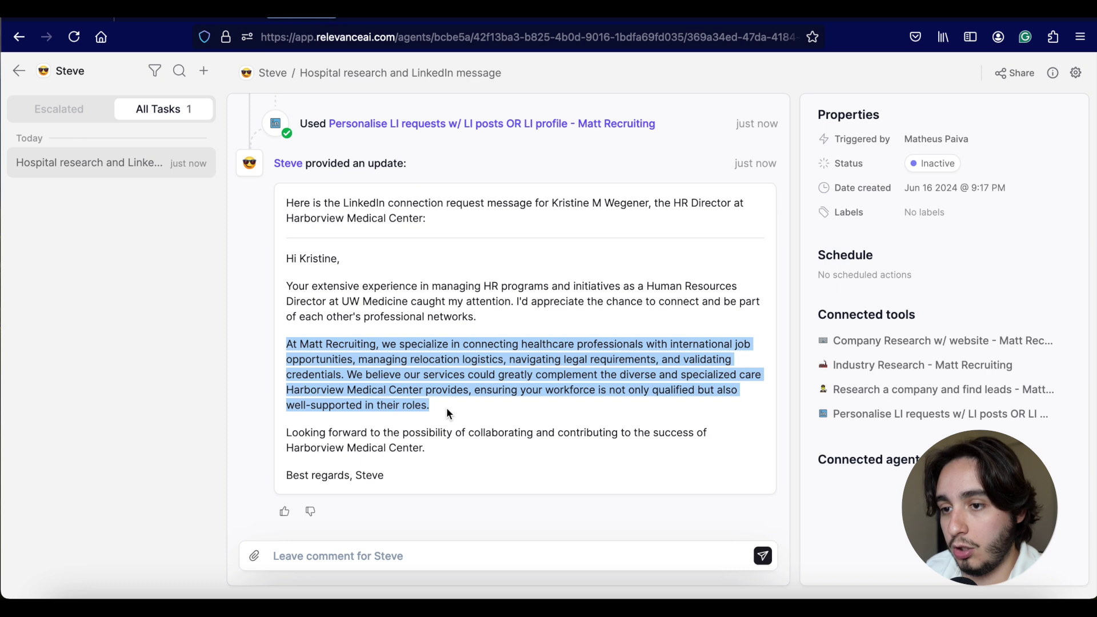
In Steve's workflow, add a first Conditional step 'If the user has provided a hospital'
left_click(19, 71)
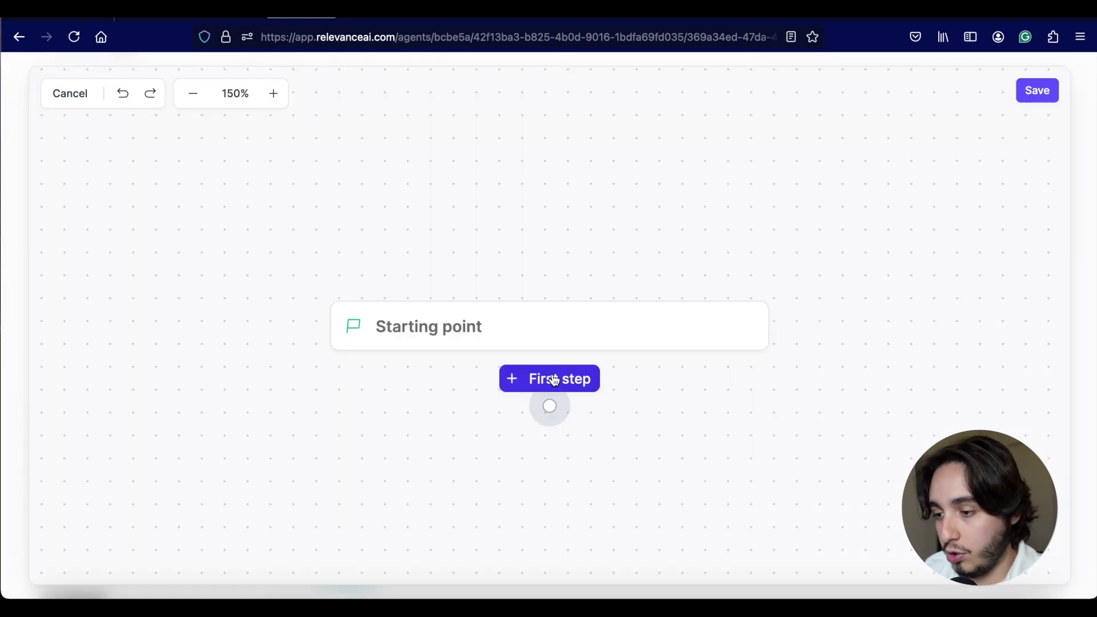
left_click(555, 380)
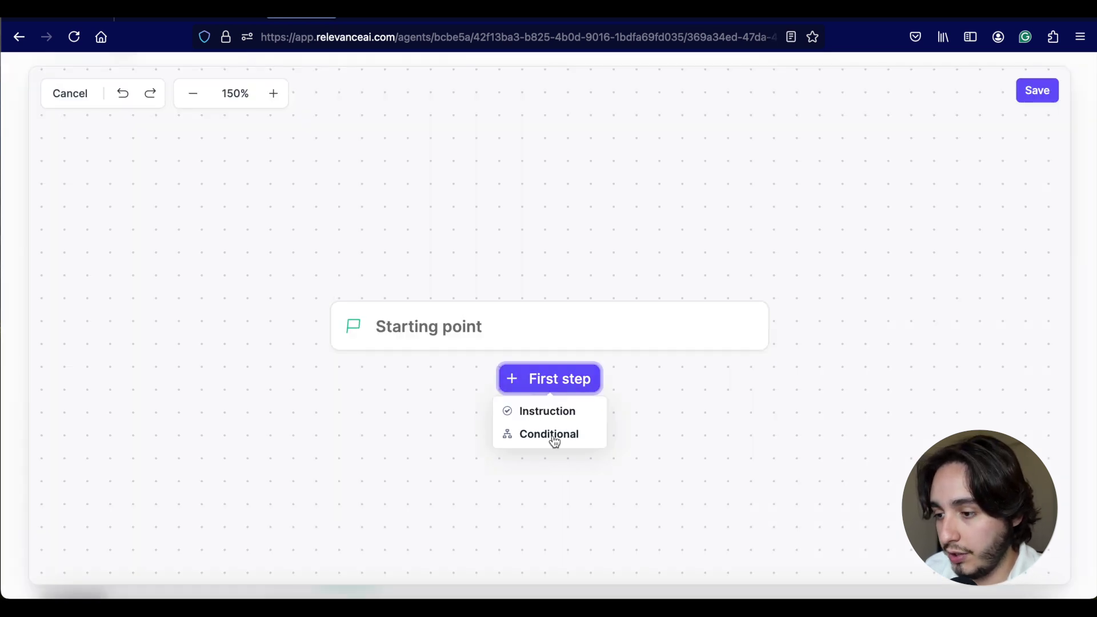
left_click(554, 439)
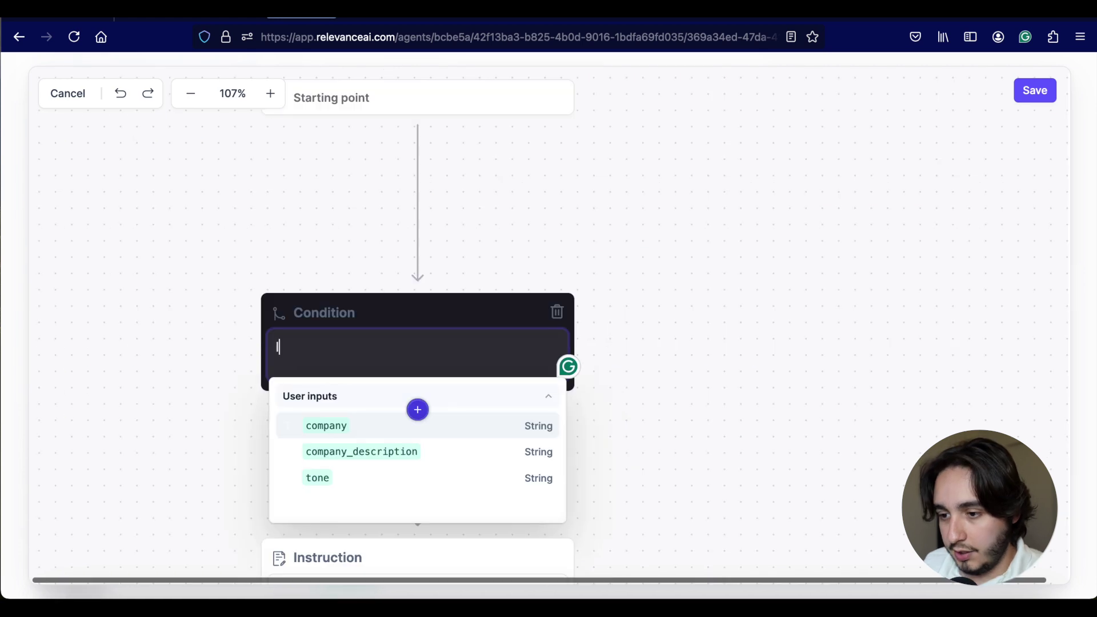
type("If the user")
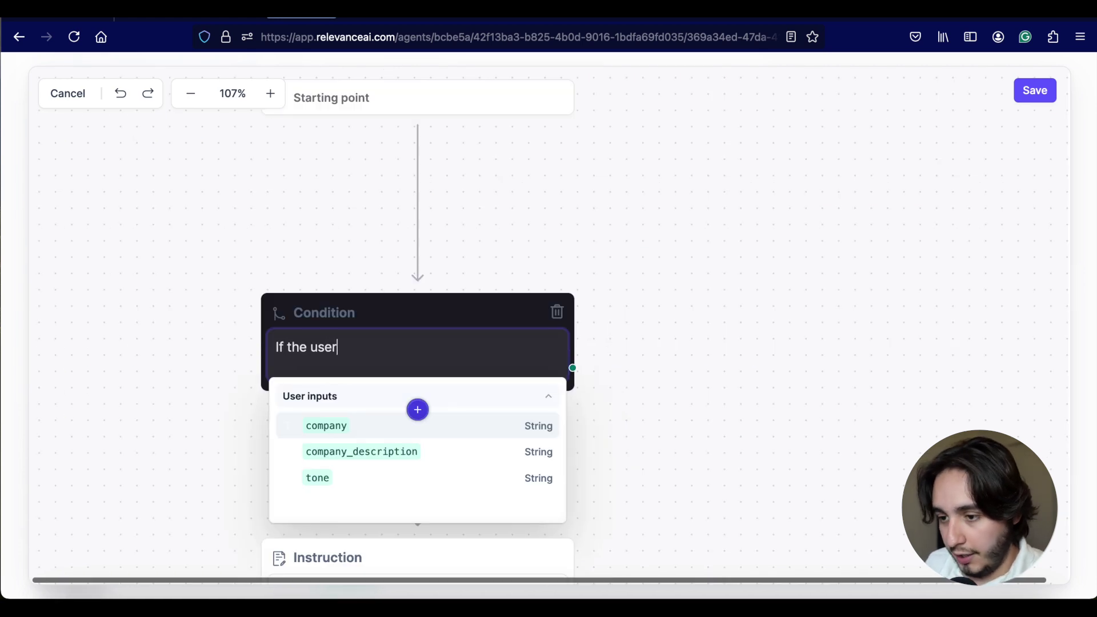
type(" has provided a ")
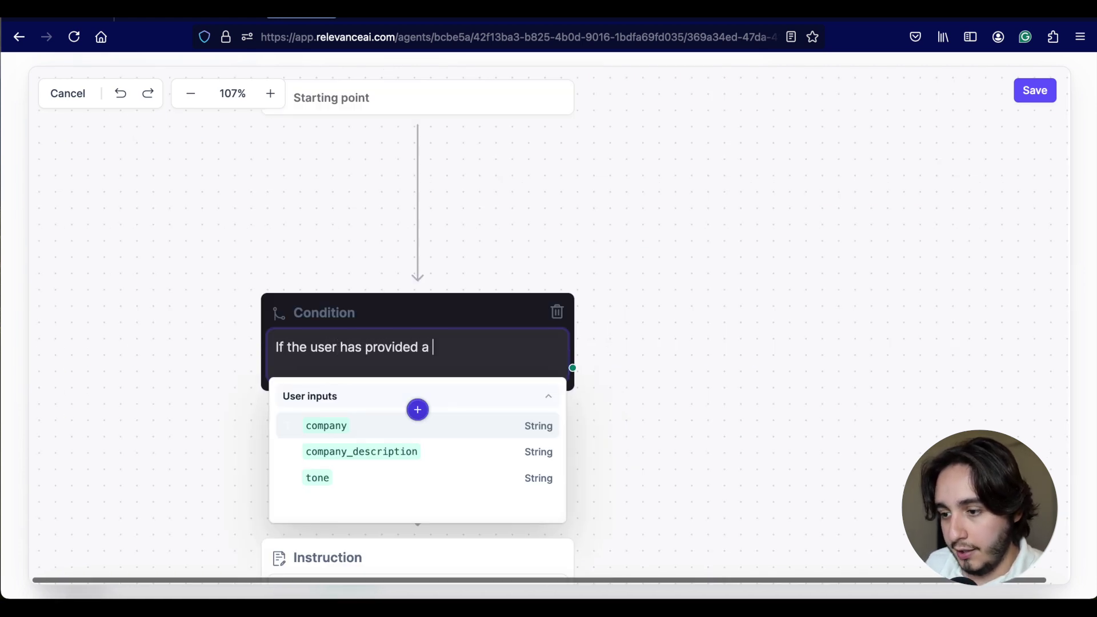
type("hospital")
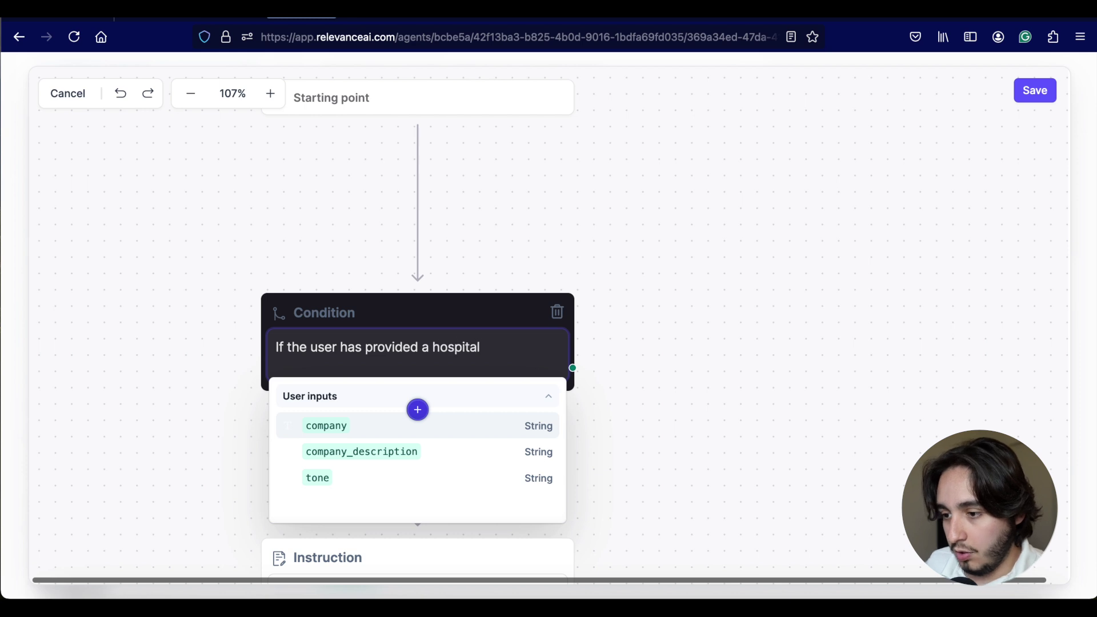
left_click(658, 407)
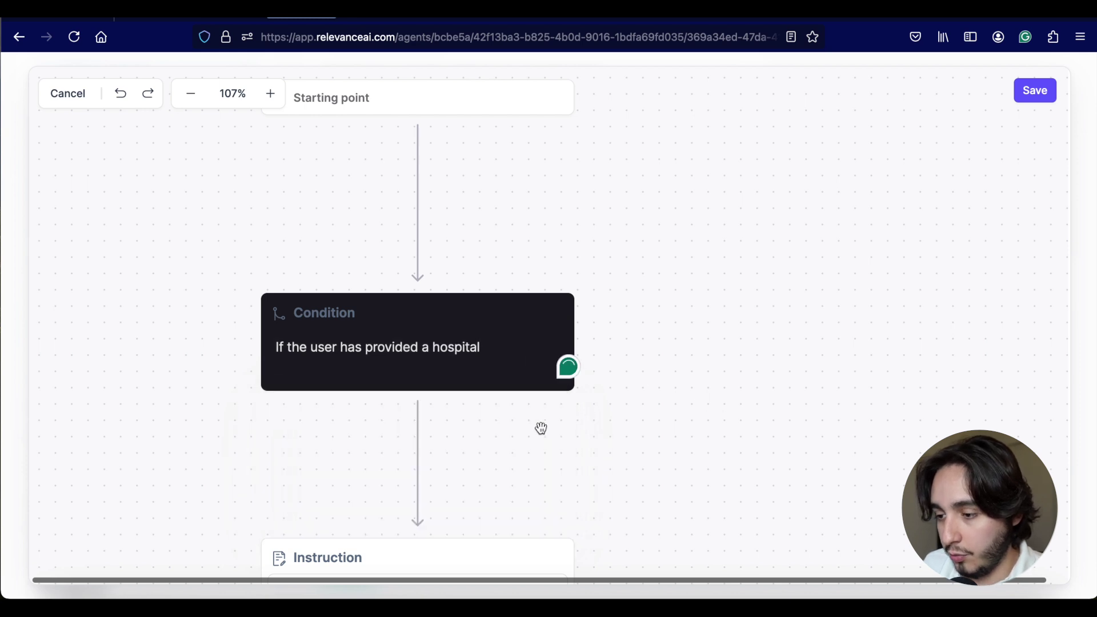
Add a parallel Conditional branch 'If the user has not provided a hospital'
left_click(418, 194)
left_click(399, 271)
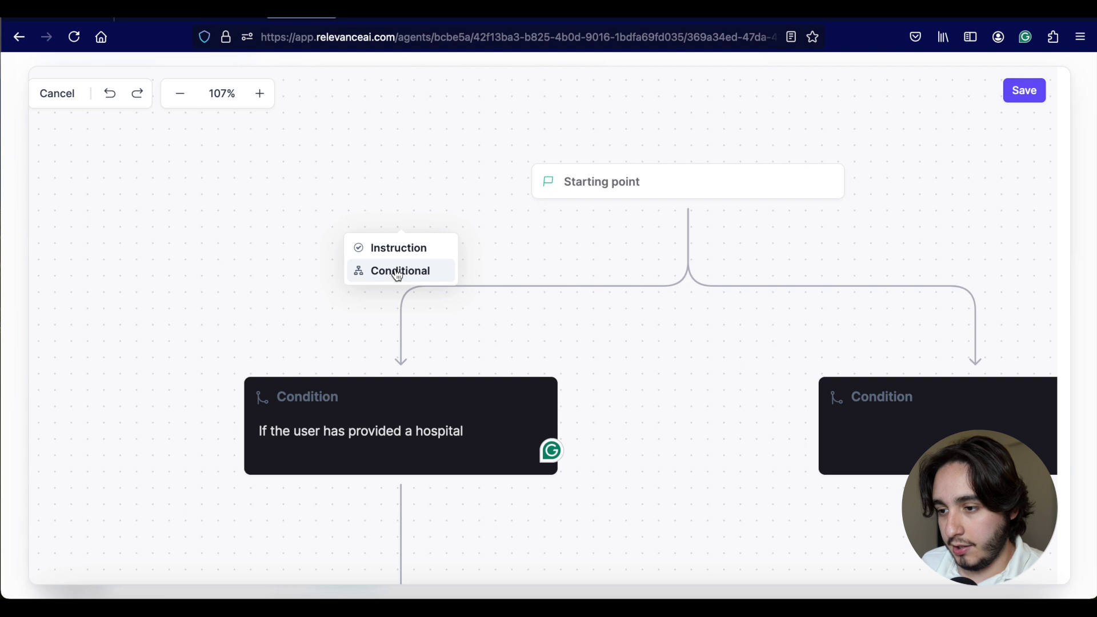
left_click(903, 396)
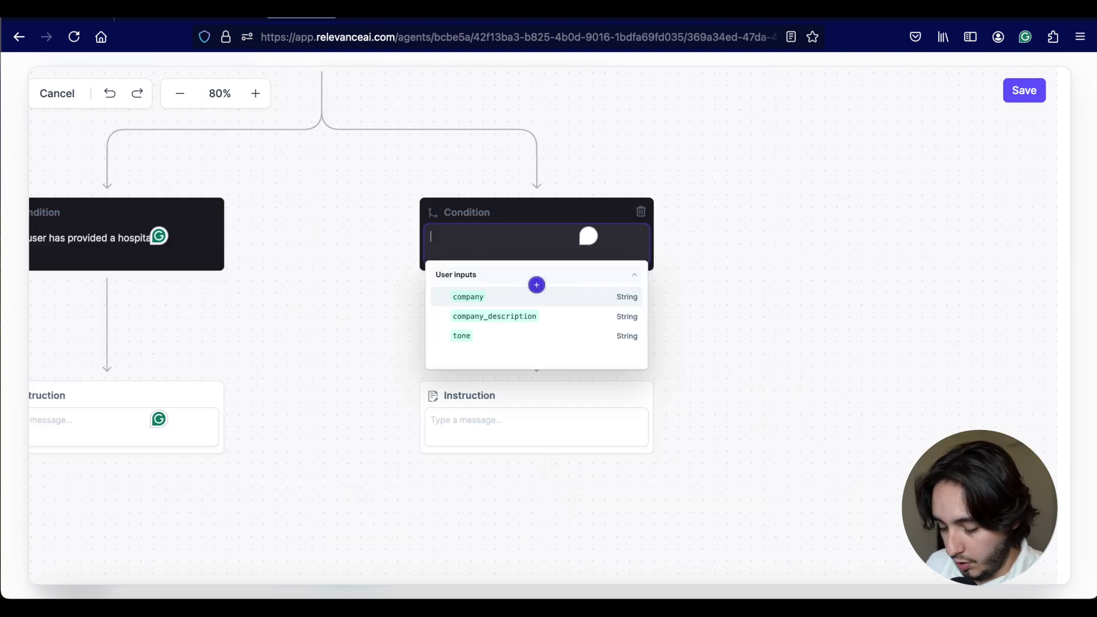
type("If the user has ")
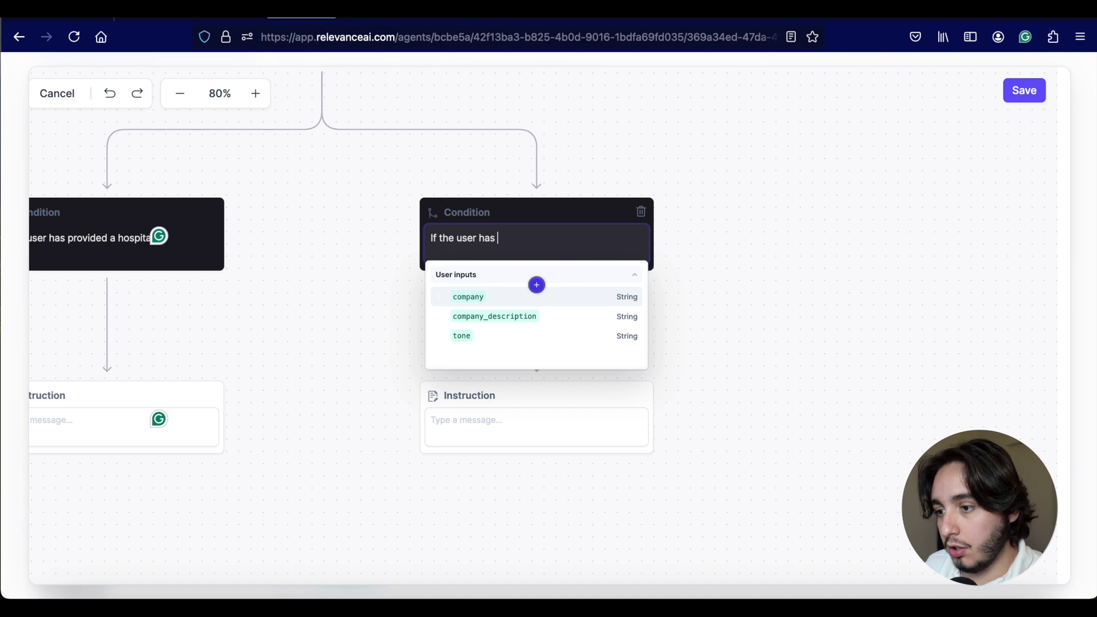
type("not prov")
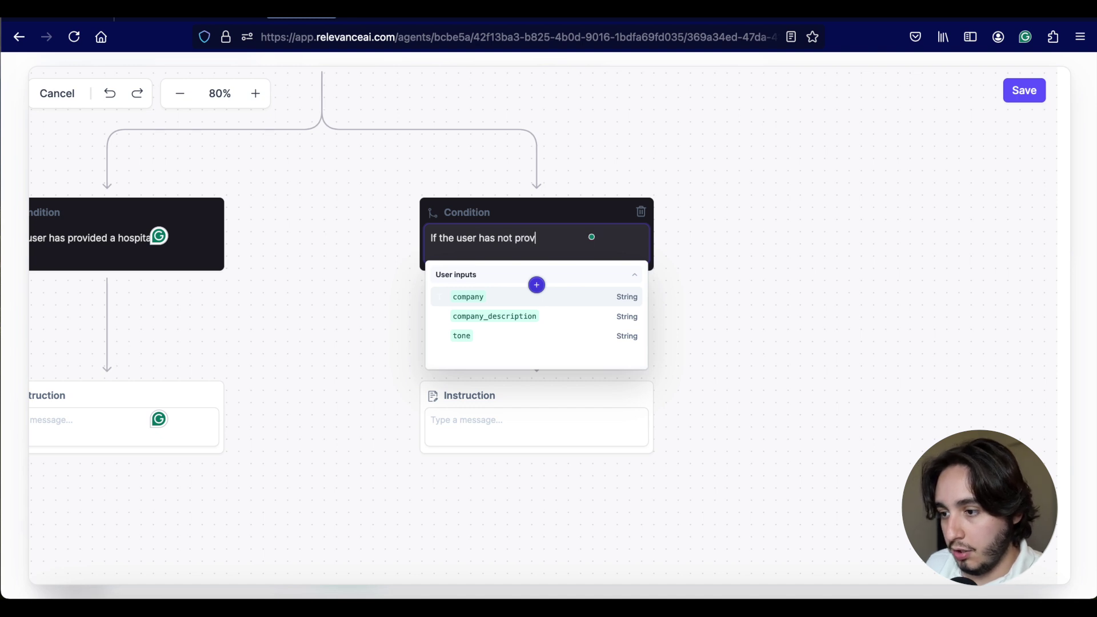
type("ided a hospital")
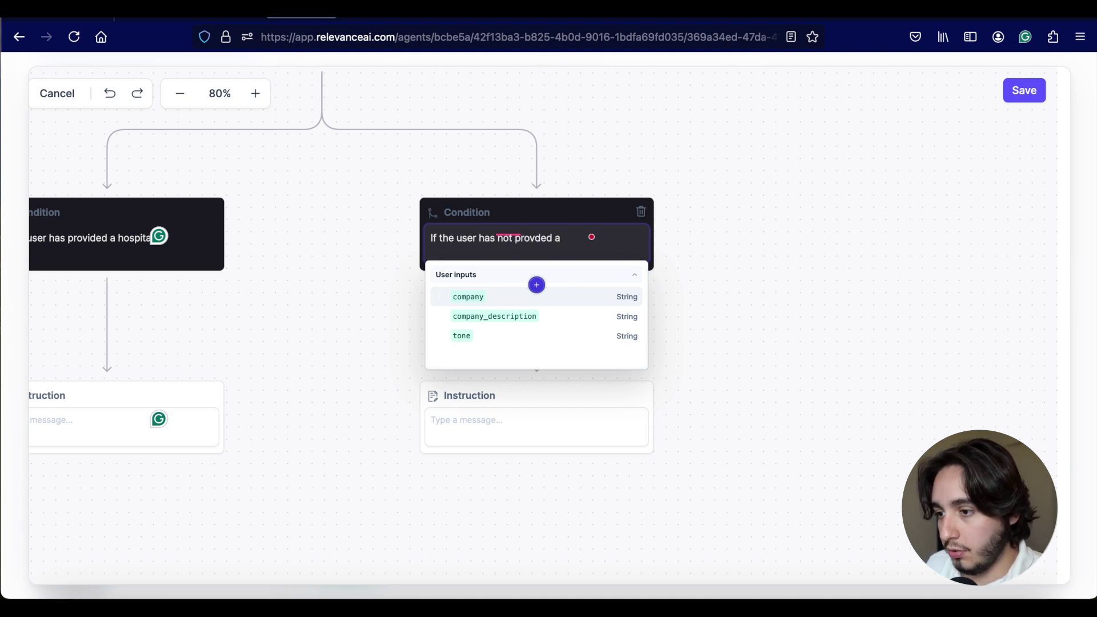
scroll(556, 505, "up", 2)
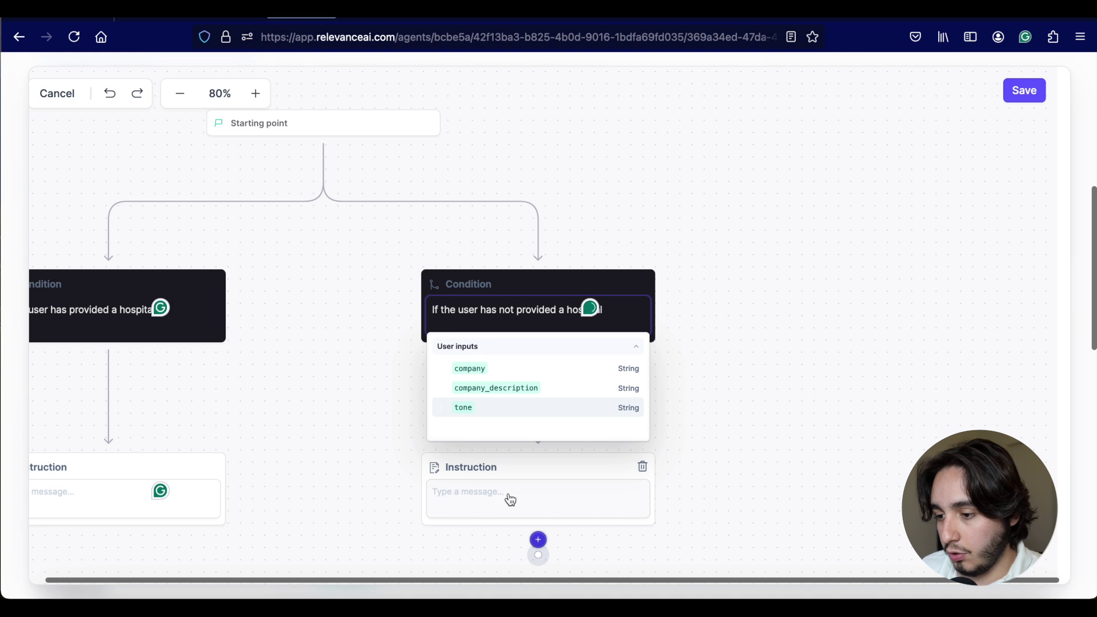
Under the not-provided branch, paste an instruction asking the user for the information again
left_click(469, 498)
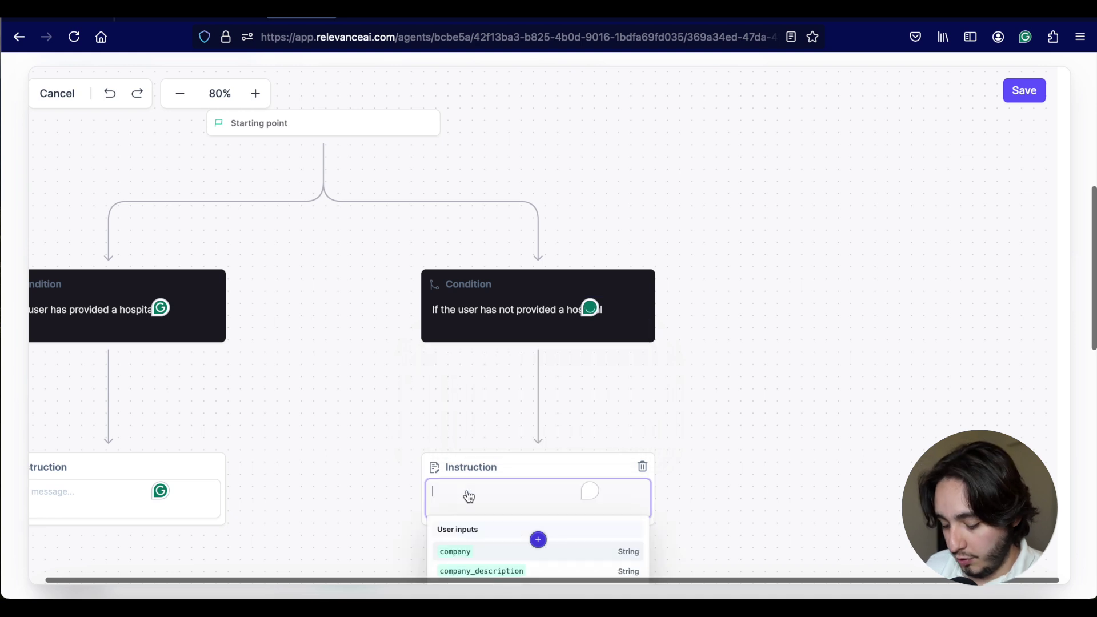
type("Ask for the information again")
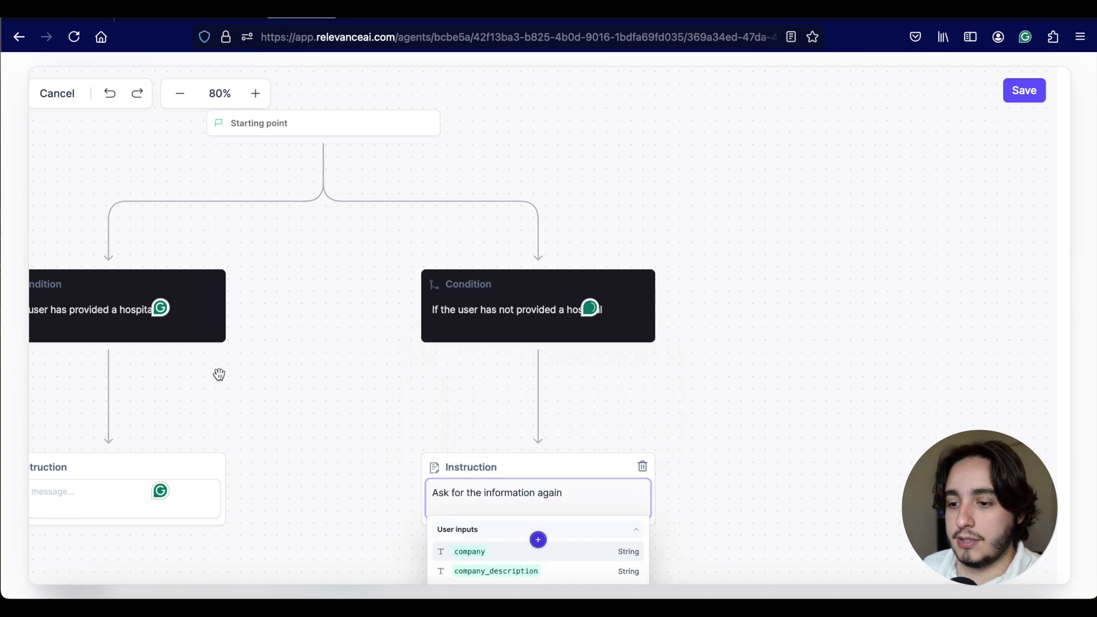
key("alt+Left")
key("alt+Left")
key("alt+Left")
key("alt+Left")
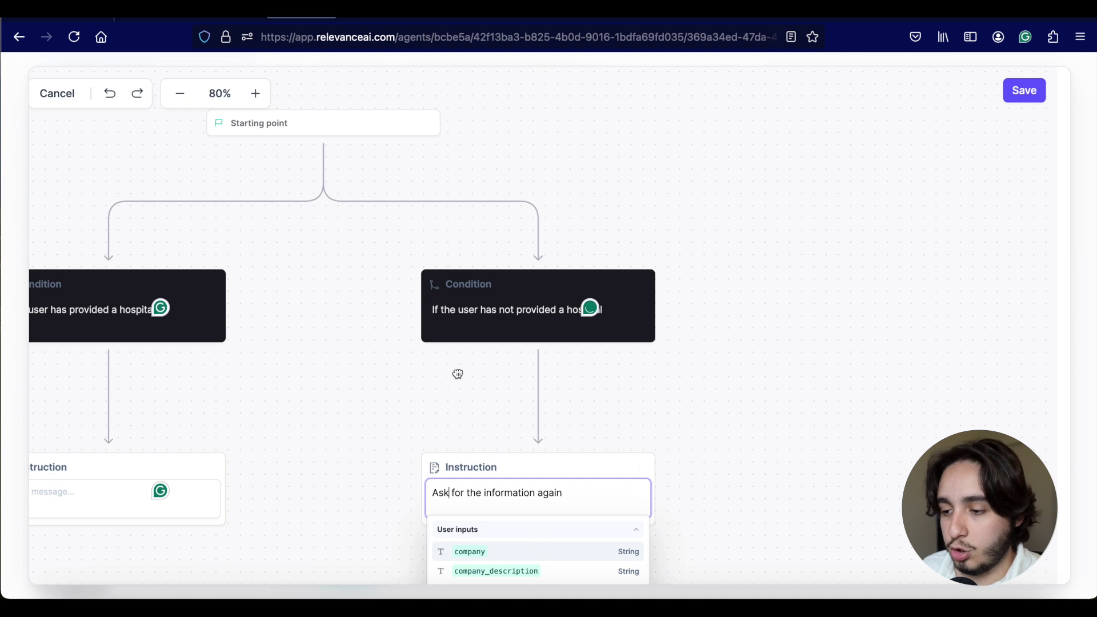
left_click(458, 374)
scroll(458, 373, "left", 5)
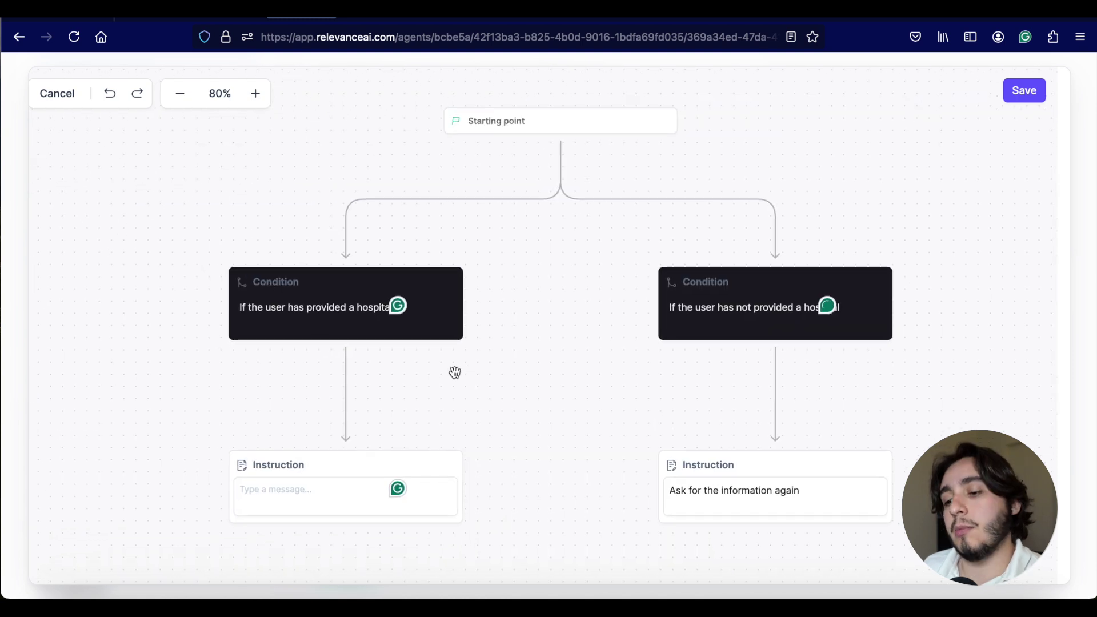
scroll(455, 373, "down", 5)
left_click(264, 96)
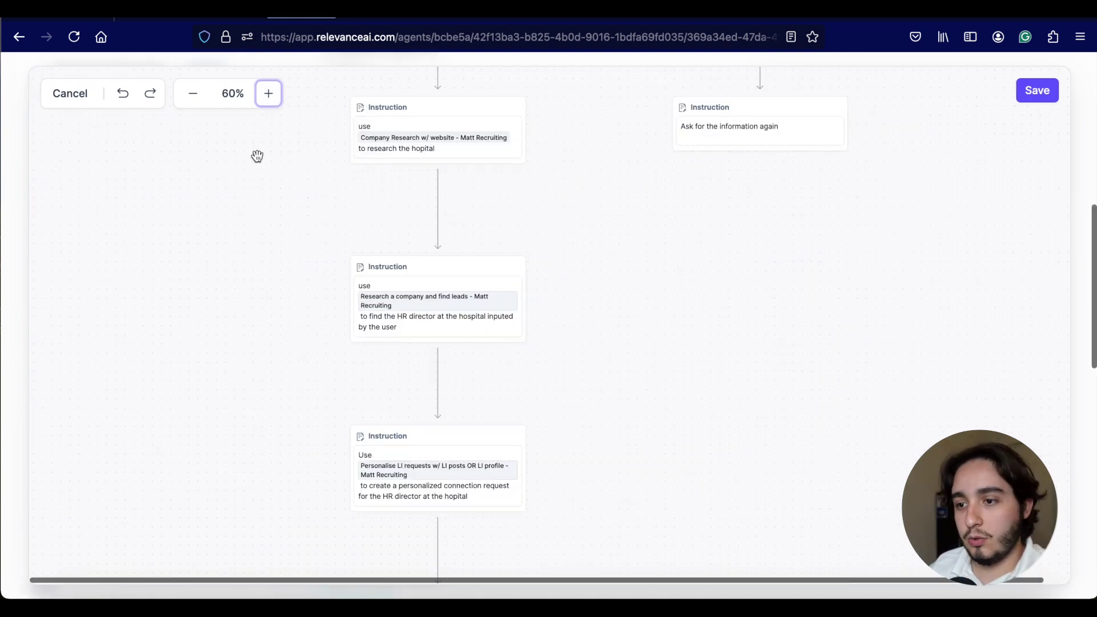
left_click(266, 95)
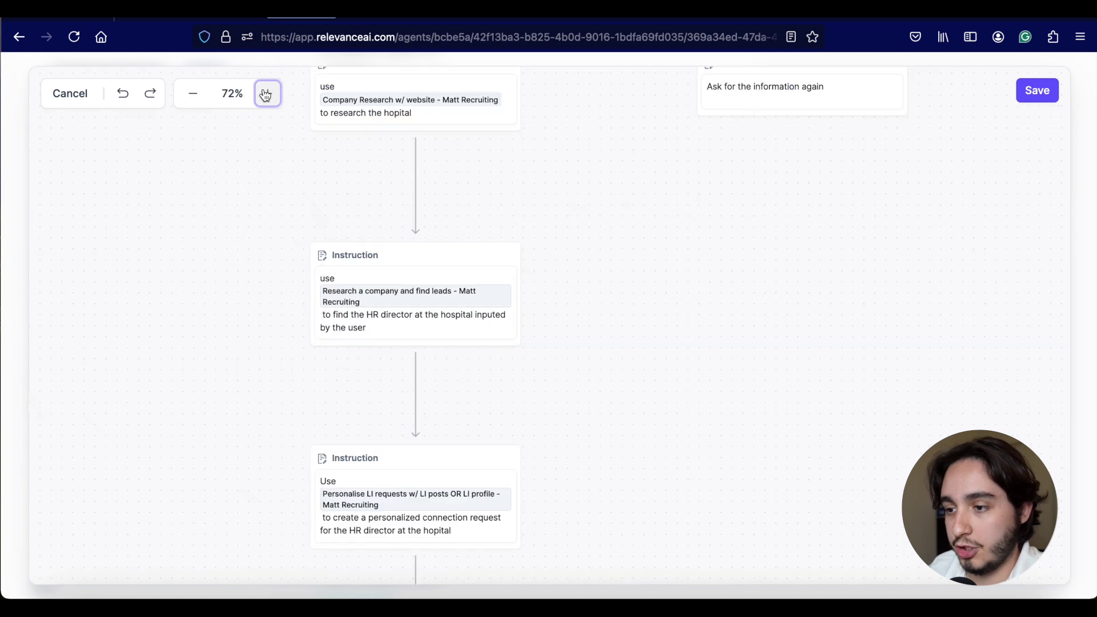
left_click(266, 95)
scroll(619, 234, "up", 5)
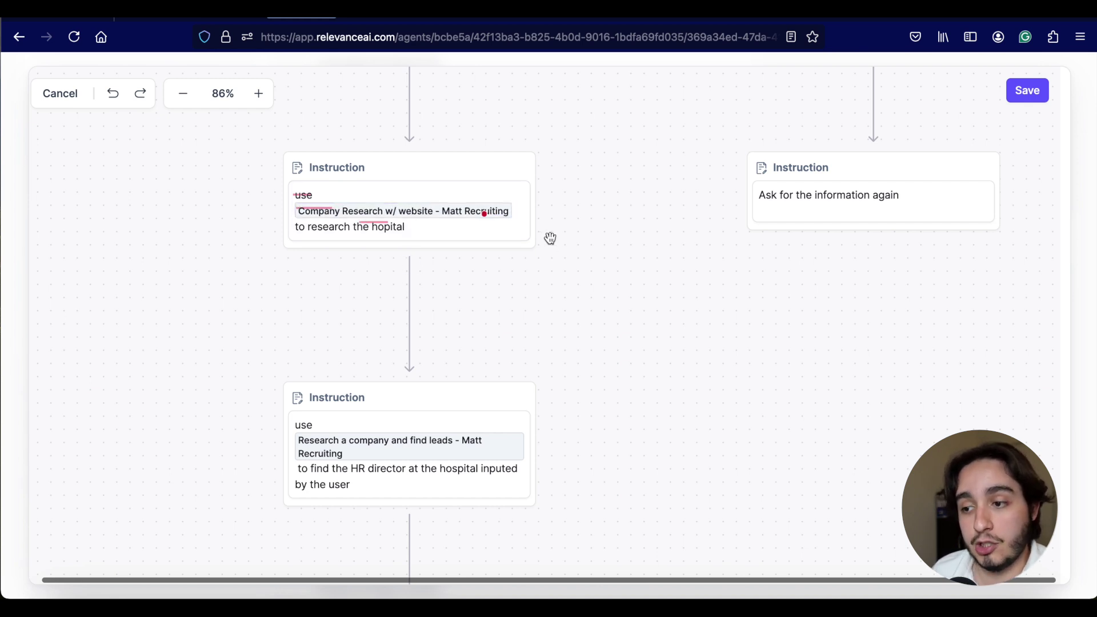
scroll(548, 238, "down", 5)
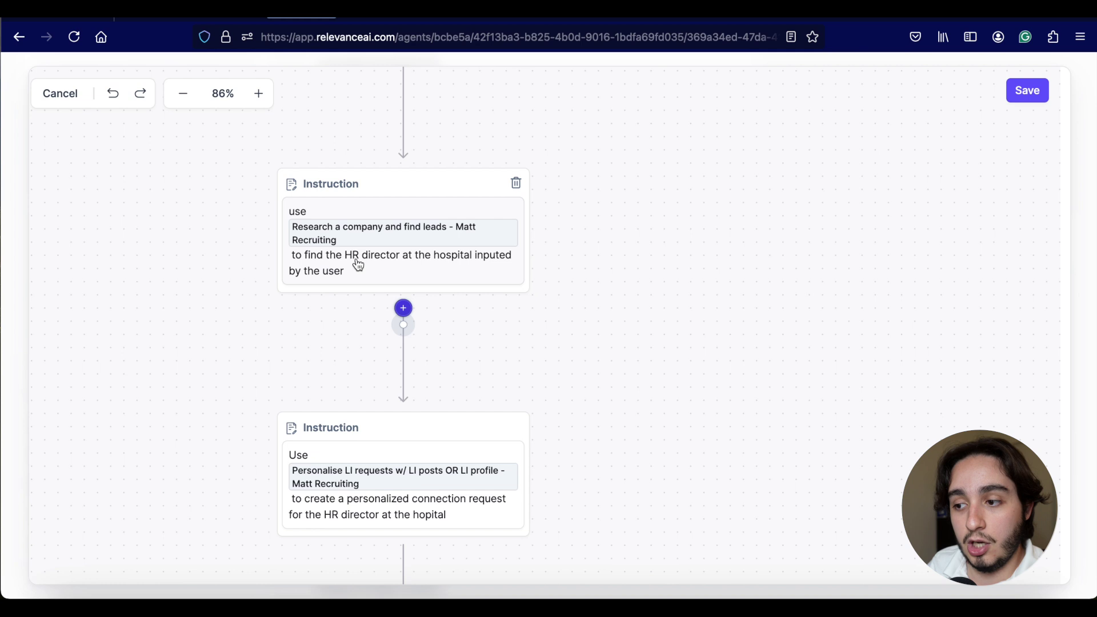
scroll(585, 301, "down", 3)
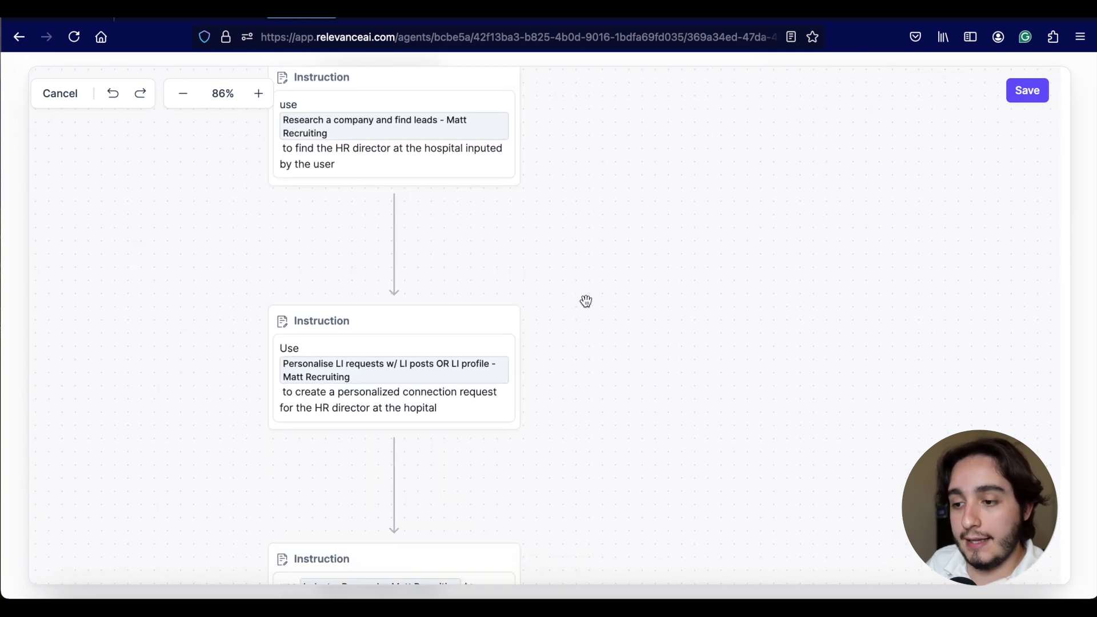
scroll(586, 302, "down", 2)
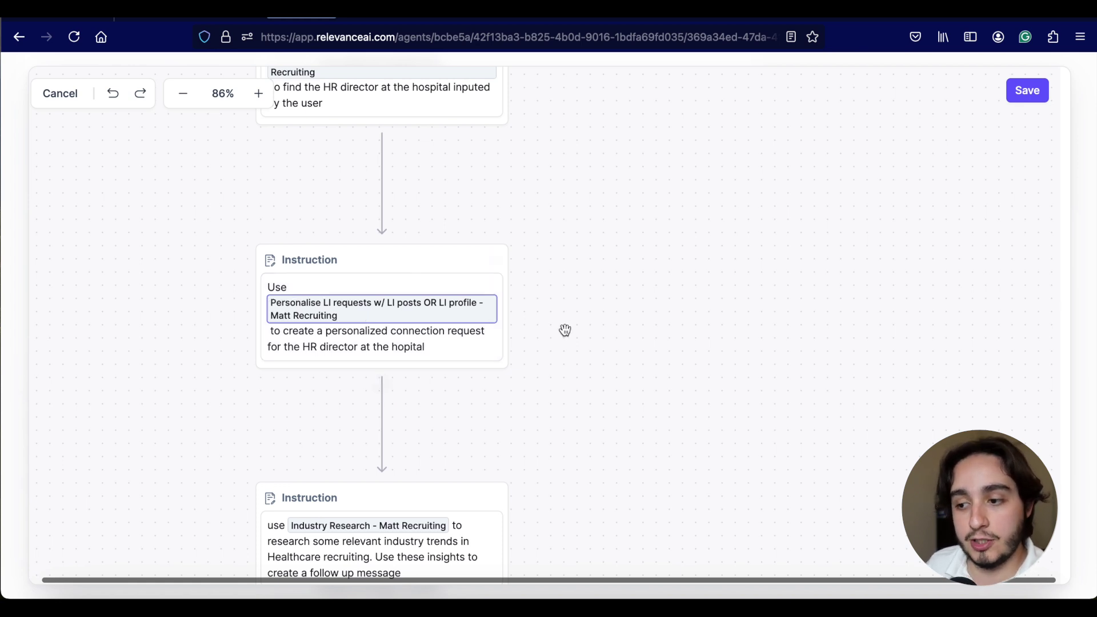
scroll(562, 327, "down", 8)
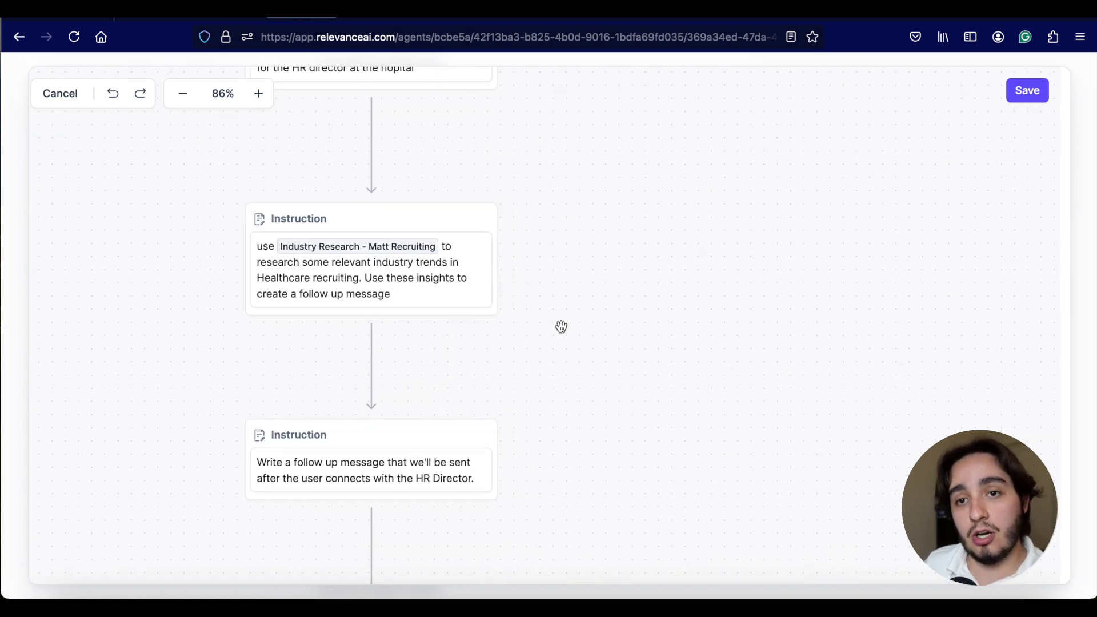
scroll(561, 327, "up", 1)
scroll(562, 327, "right", 1)
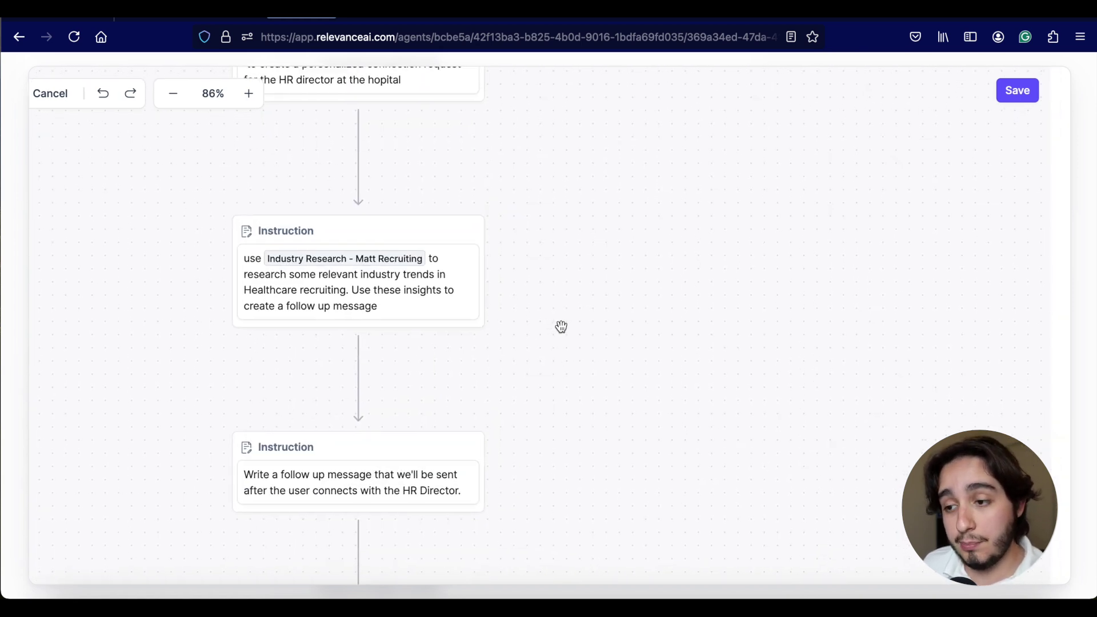
left_click(245, 299)
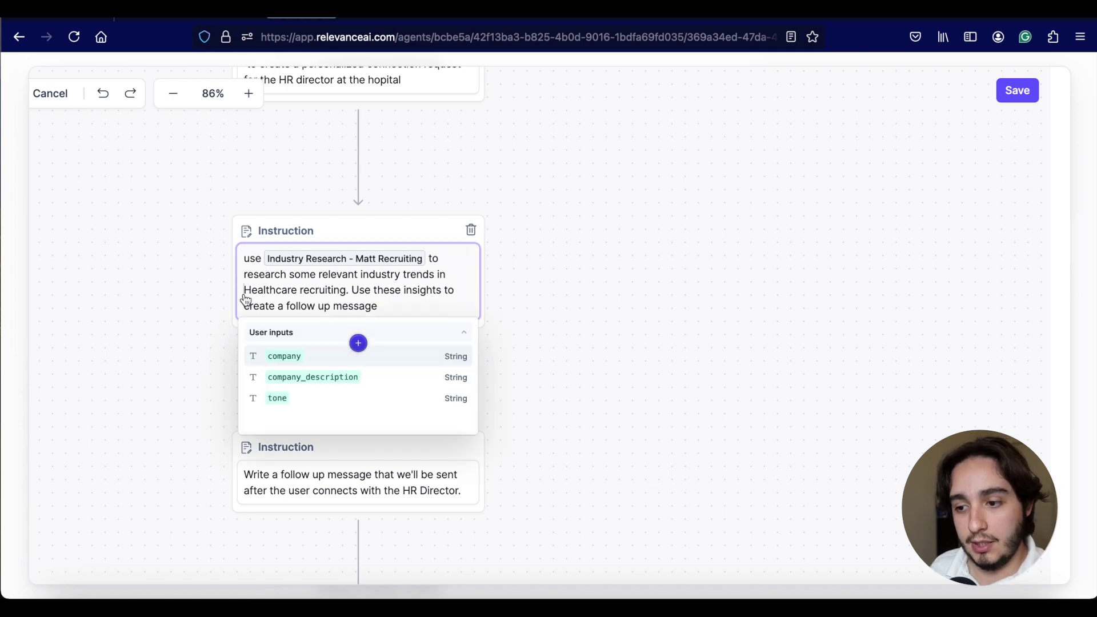
left_click(537, 371)
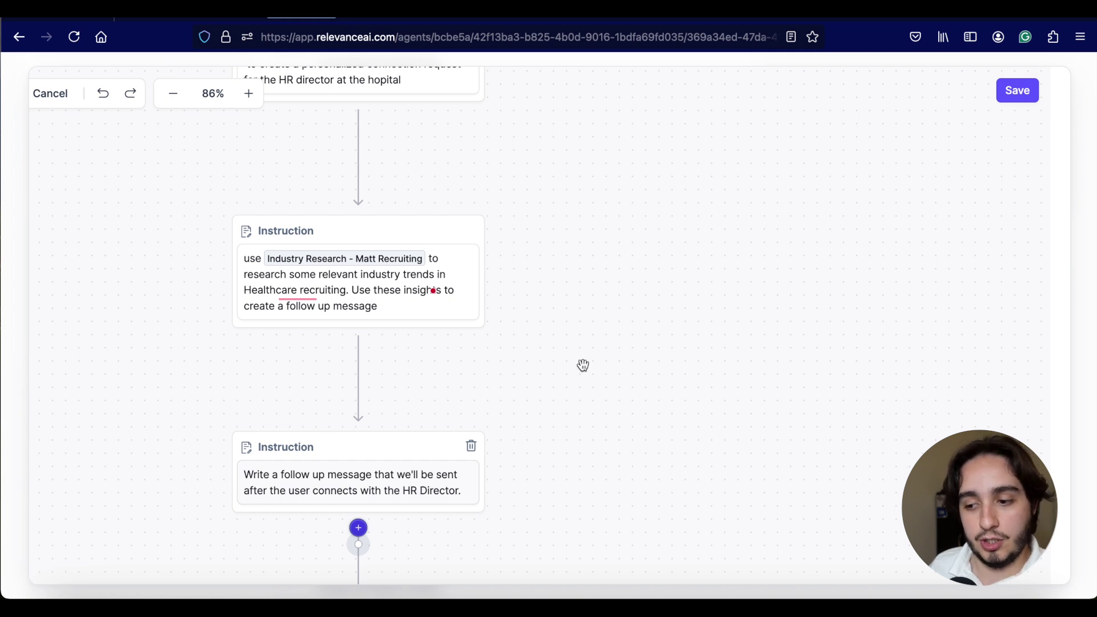
scroll(297, 472, "down", 5)
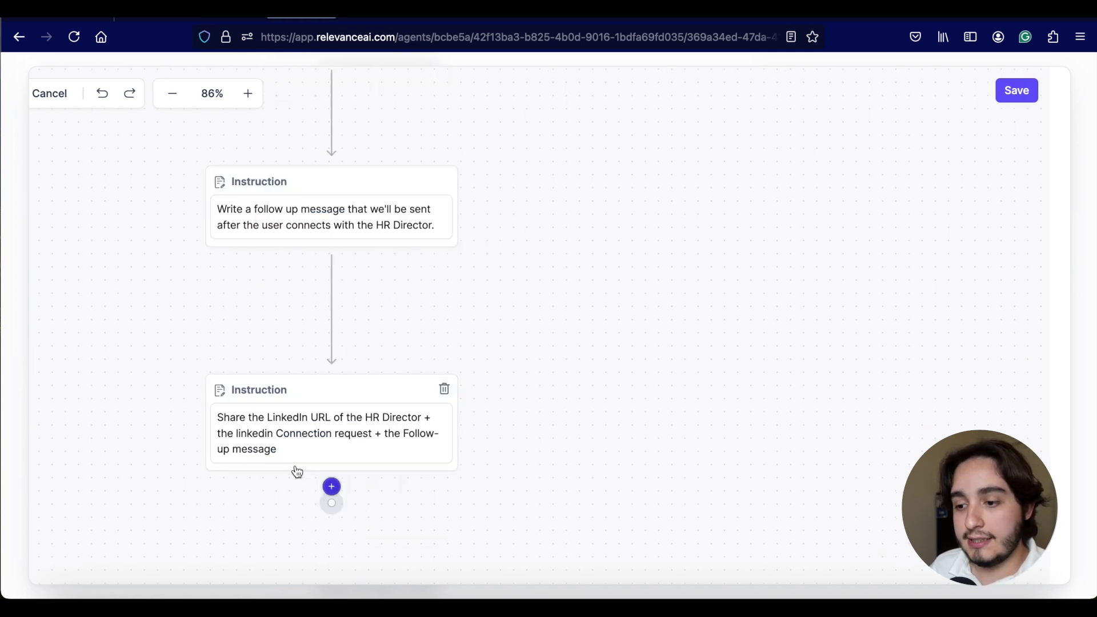
left_click(332, 488)
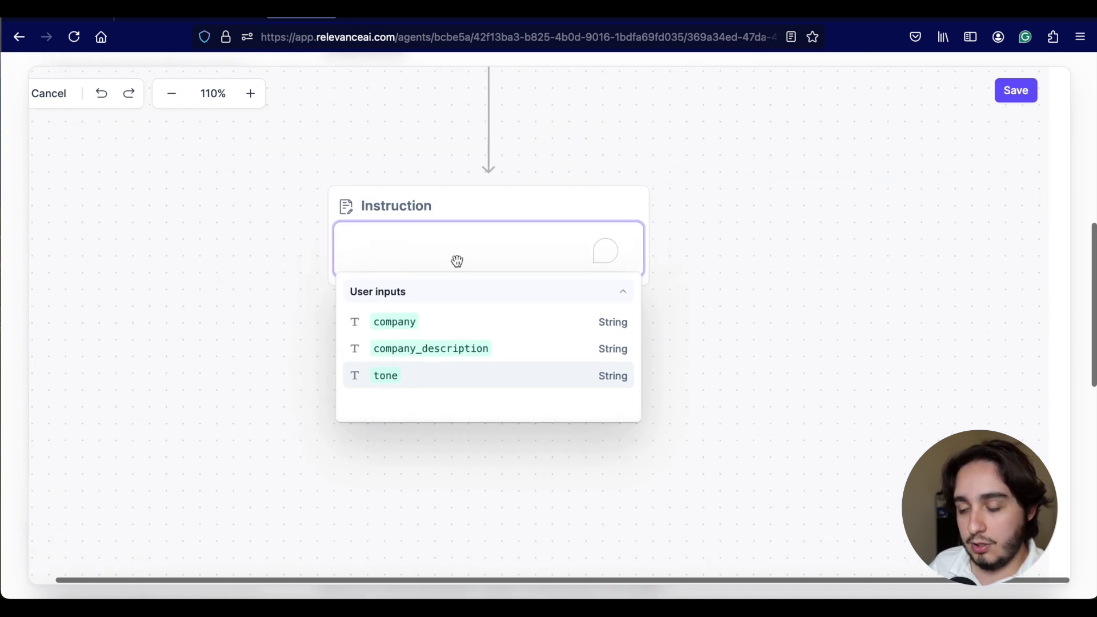
Make the instruction call Industry Research - Matt Recruiting and insert the {{ company }} variable twice
left_click(436, 259)
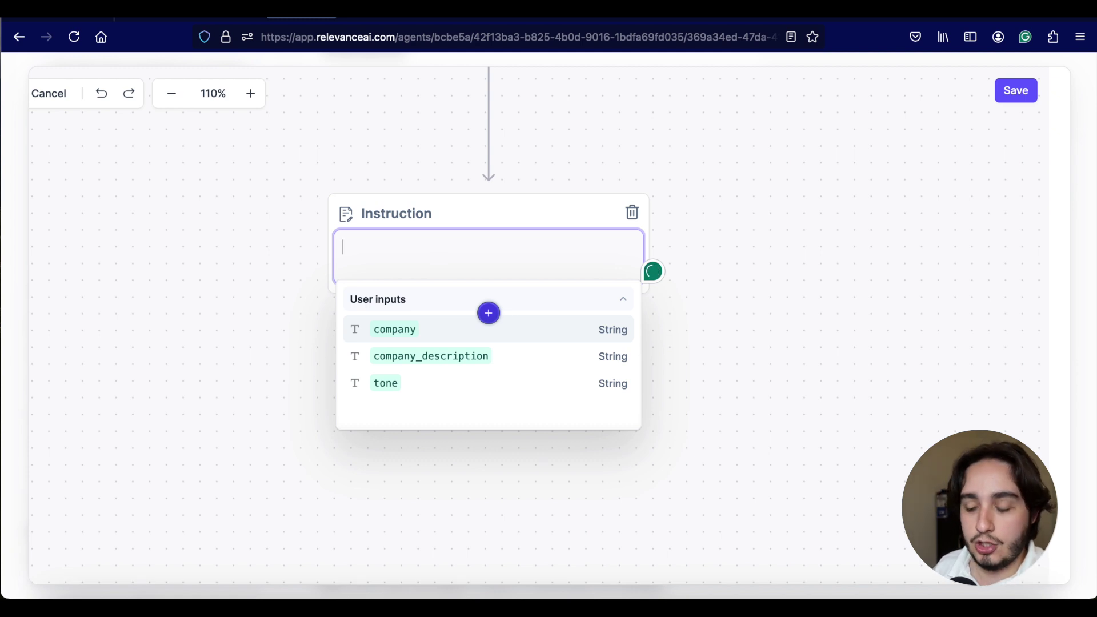
type("/")
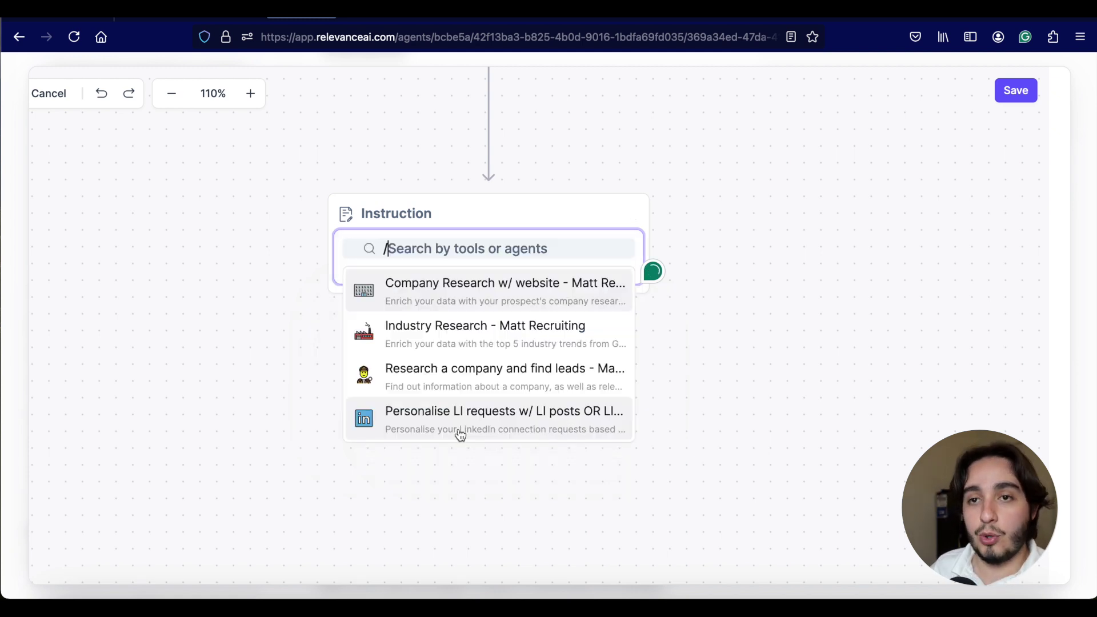
left_click(478, 350)
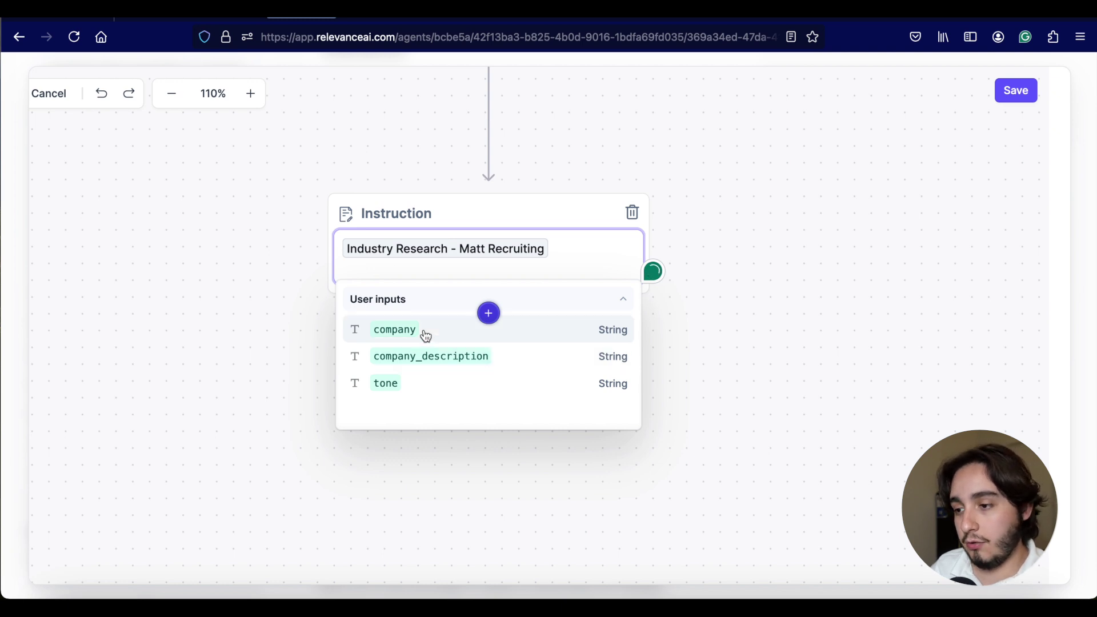
left_click(392, 336)
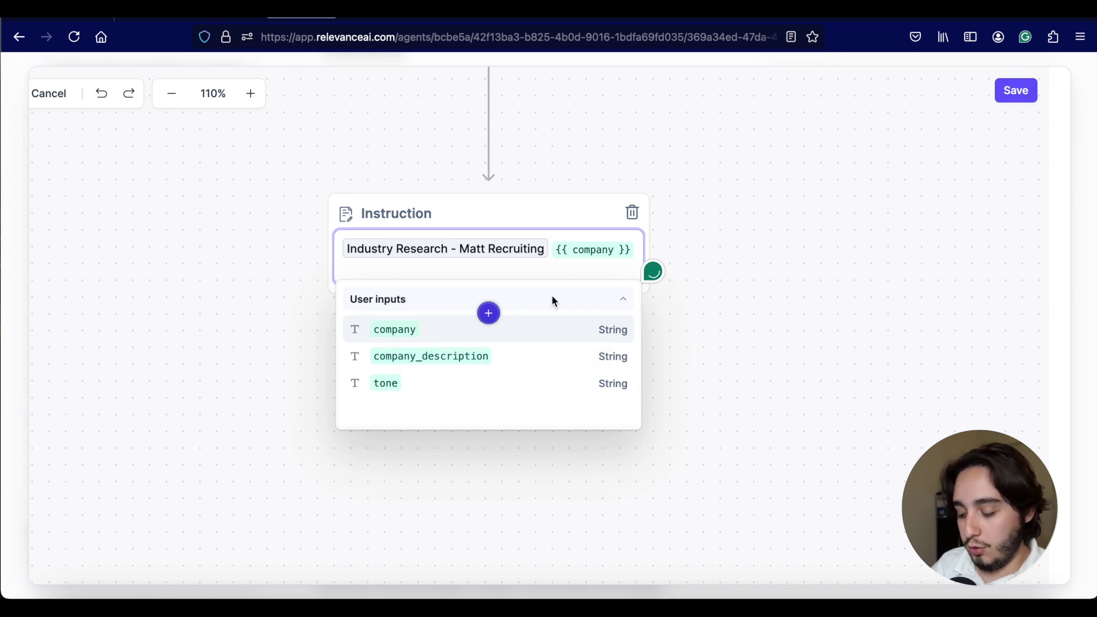
key("Return")
type("{{ company }}")
type("{{")
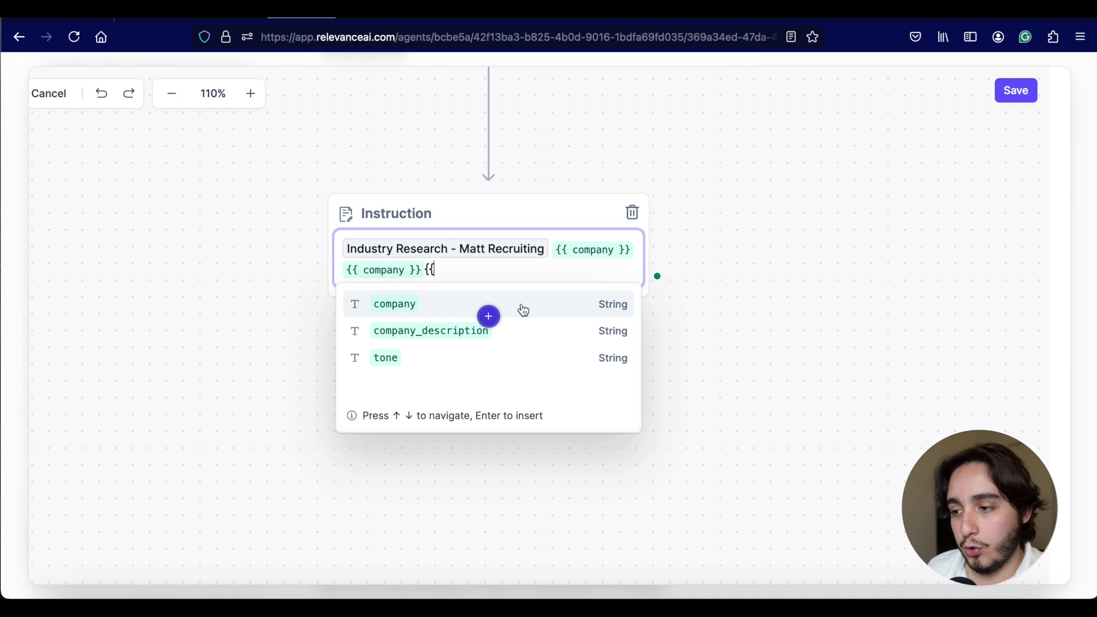
Delete the Instruction step and save Steve's workflow
left_click(632, 212)
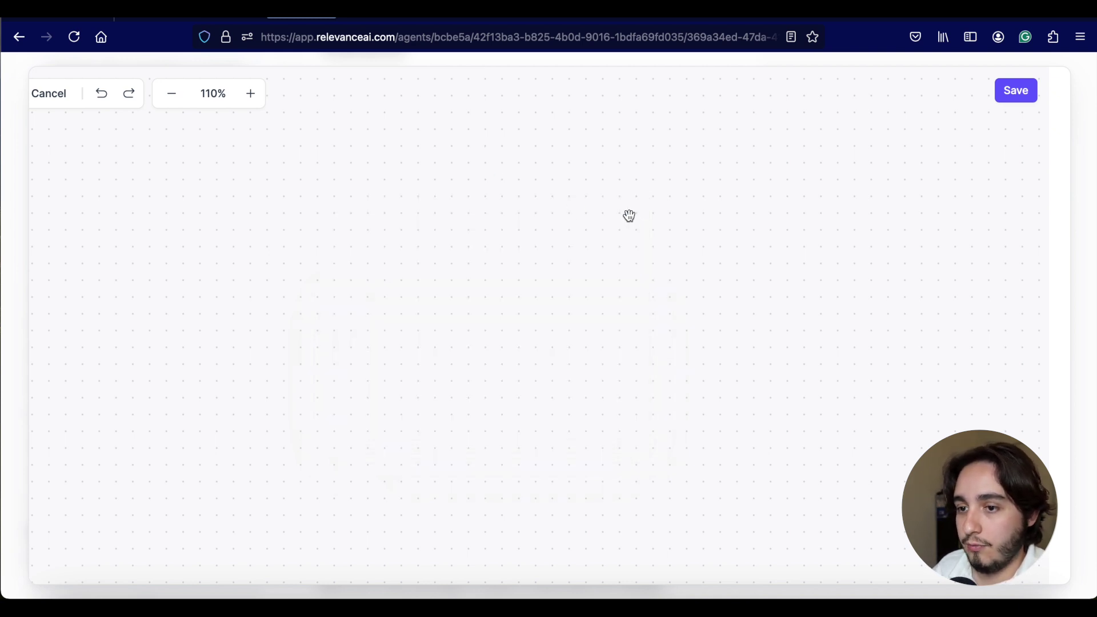
left_click(1017, 92)
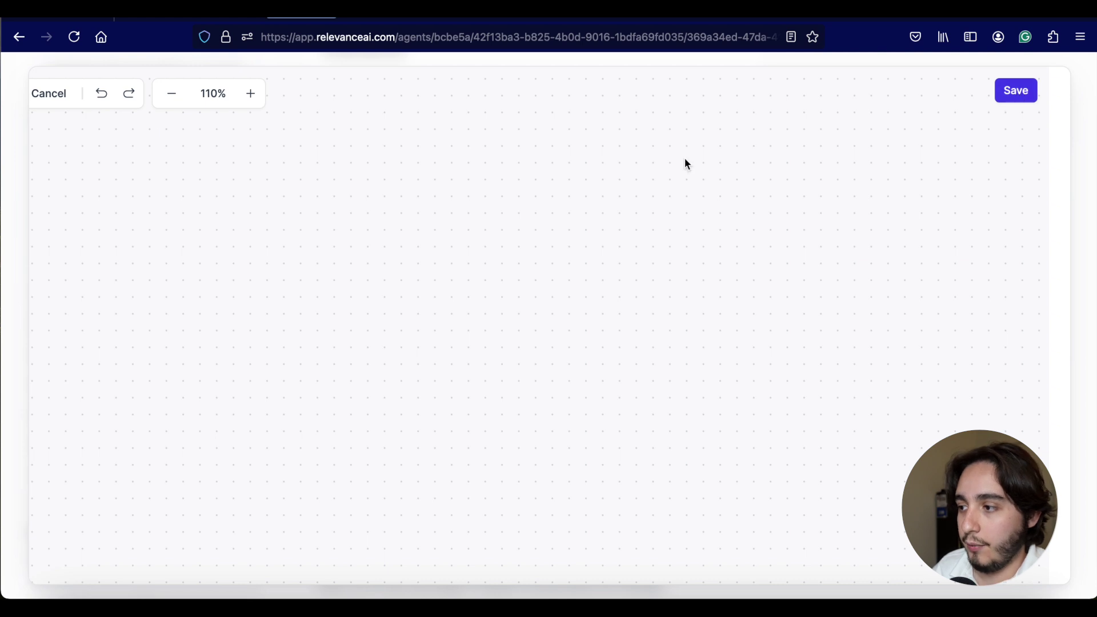
scroll(671, 159, "up", 10)
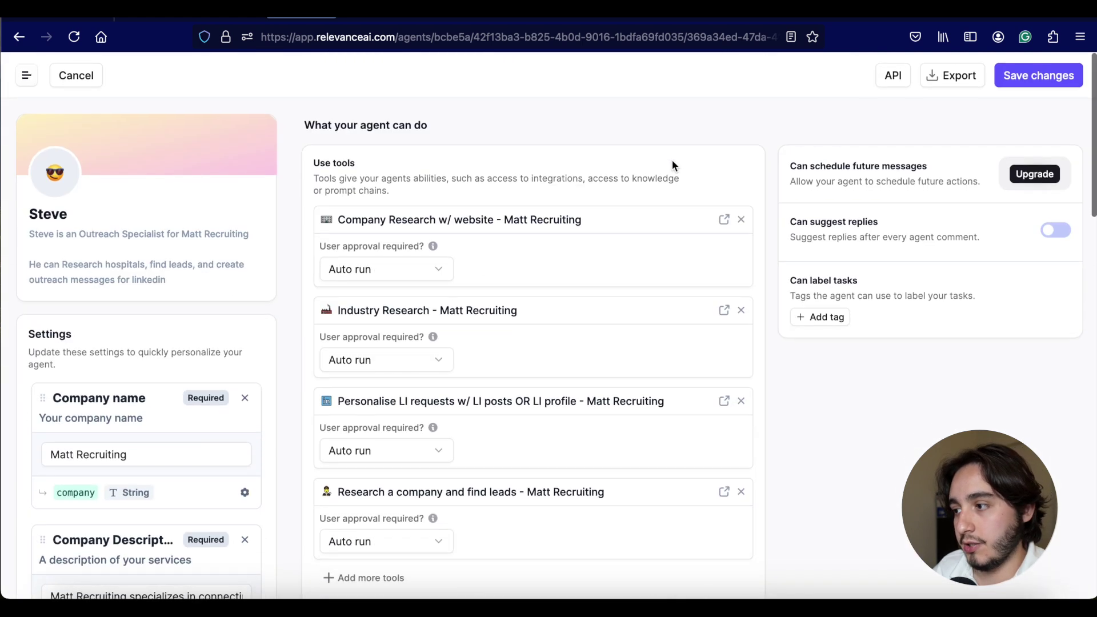
Start a new Steve task by pasting and sending 'Virginia Mason Medical Center'
left_click(203, 72)
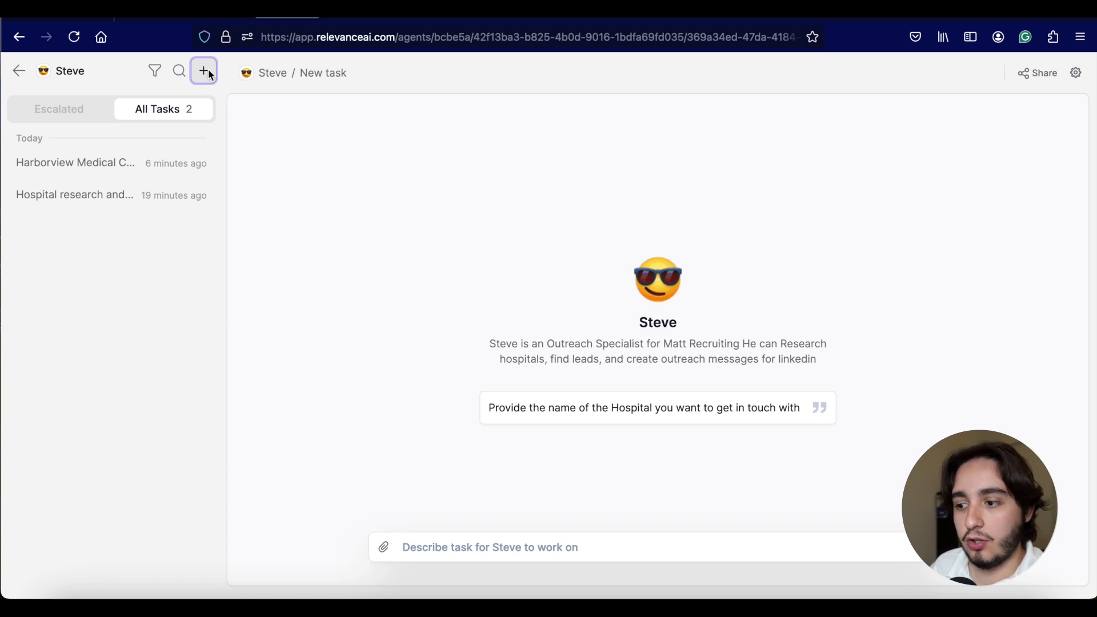
left_click(551, 550)
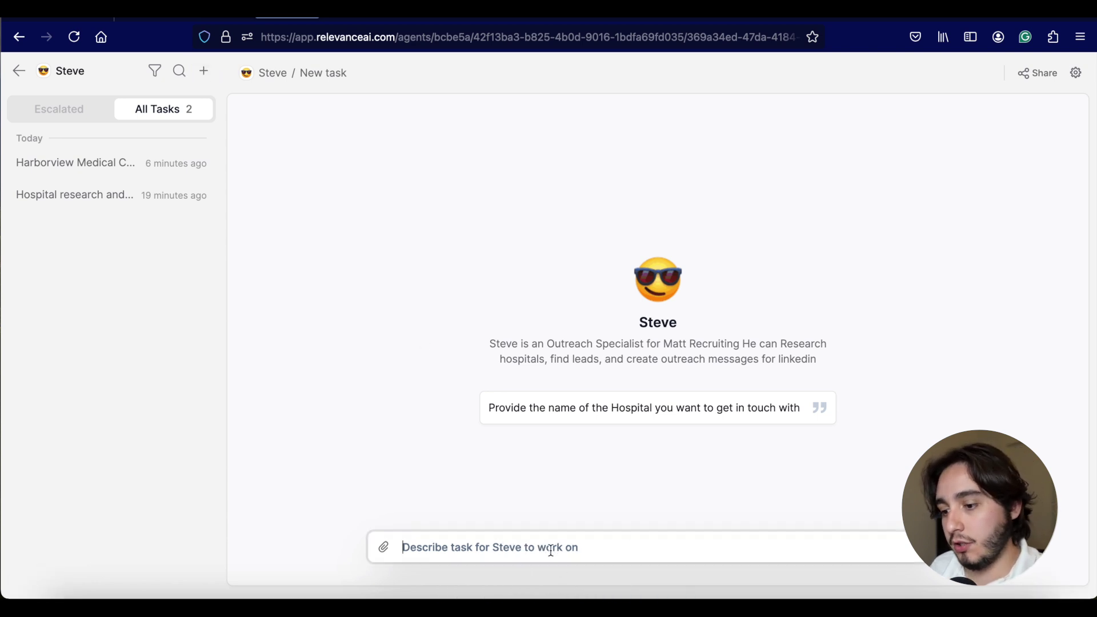
type("Virginia Mason Medical Center")
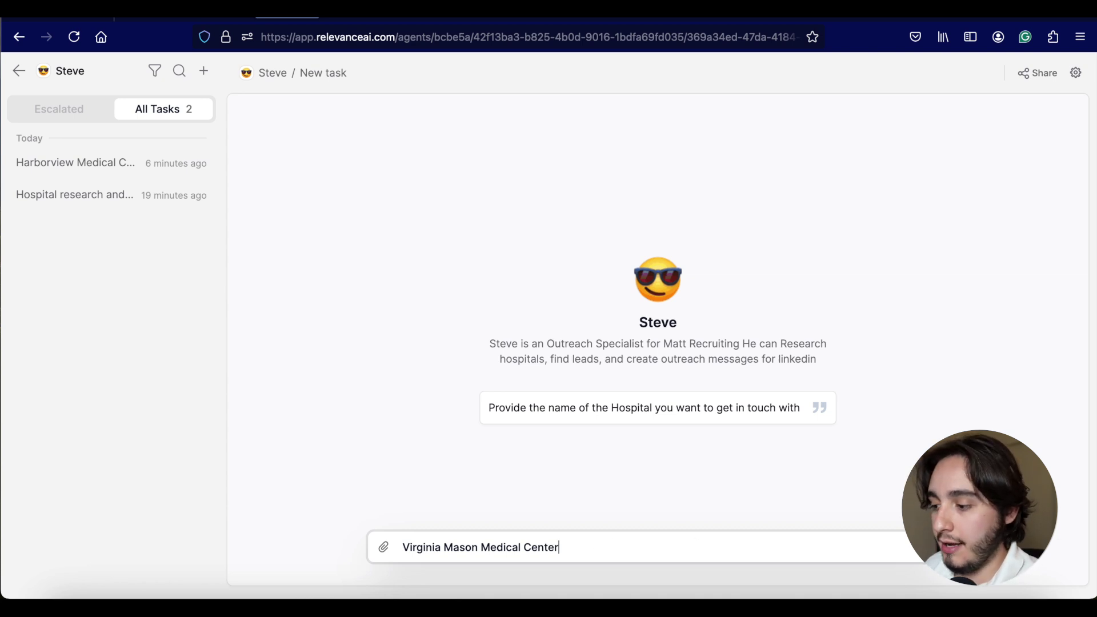
key("Return")
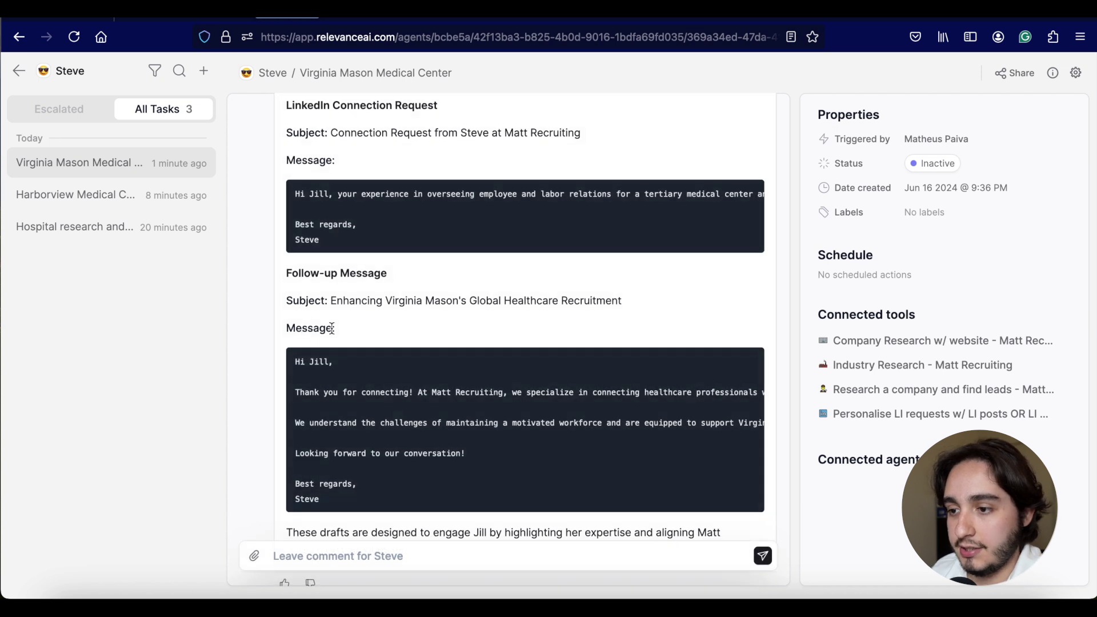
Review the Virginia Mason connection request draft and open the HR contact's LinkedIn Profile link
scroll(392, 214, "right", 5)
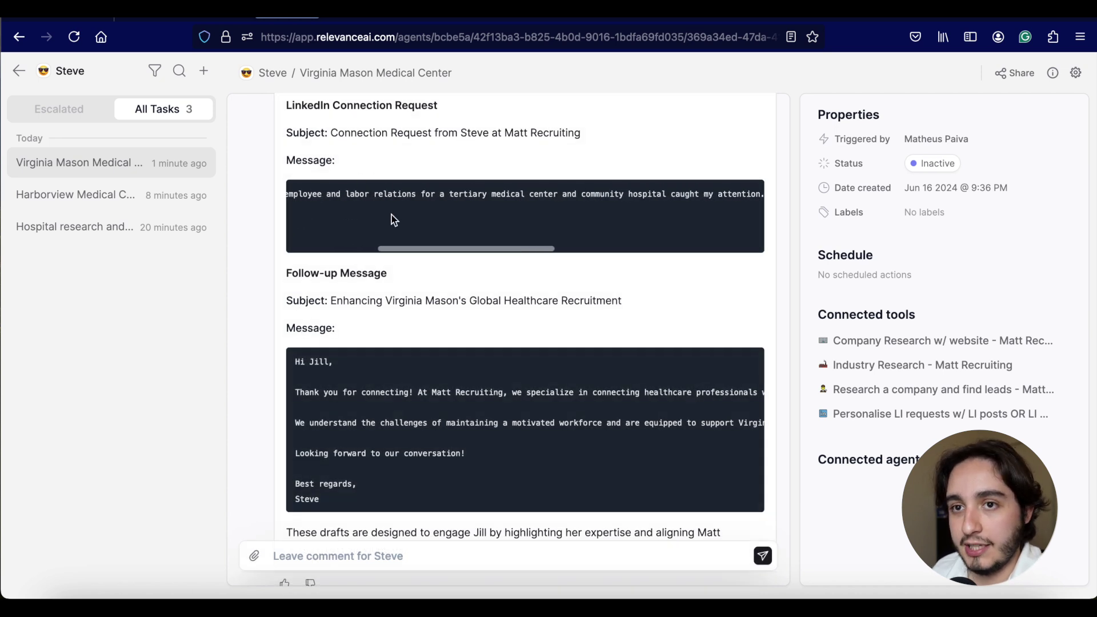
scroll(392, 215, "left", 4)
scroll(392, 215, "right", 5)
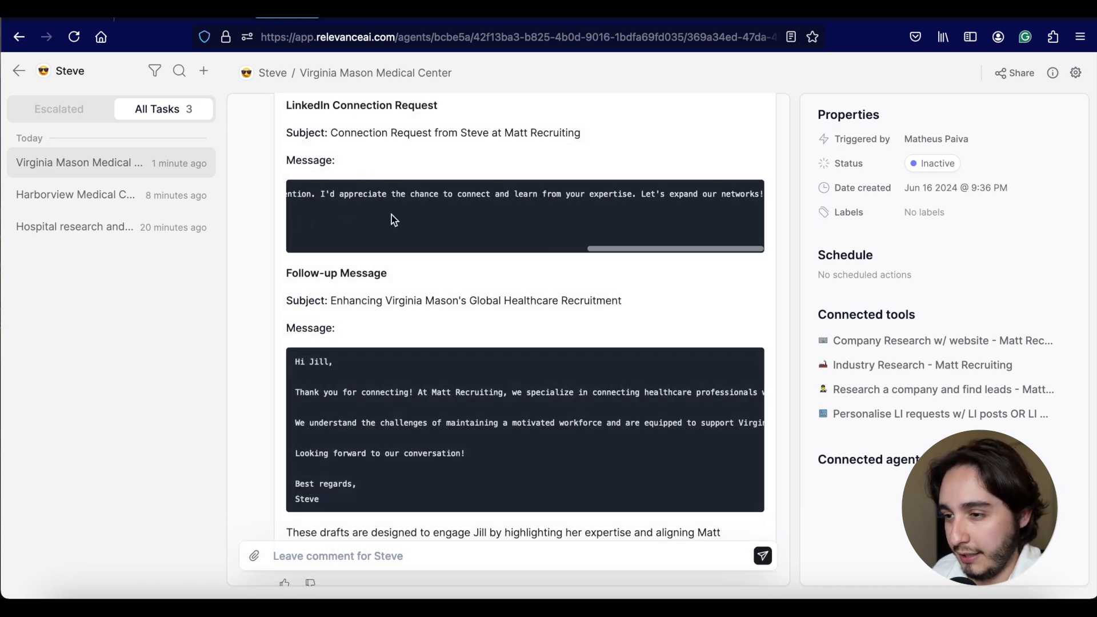
scroll(392, 216, "left", 4)
scroll(378, 227, "left", 4)
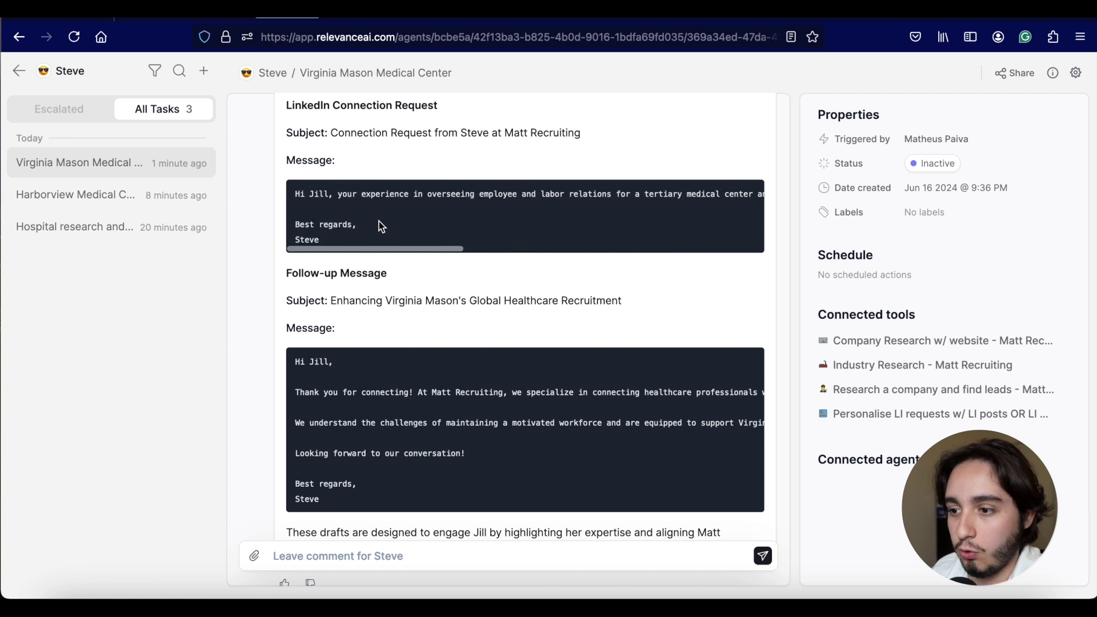
scroll(371, 183, "up", 1)
scroll(368, 174, "up", 3)
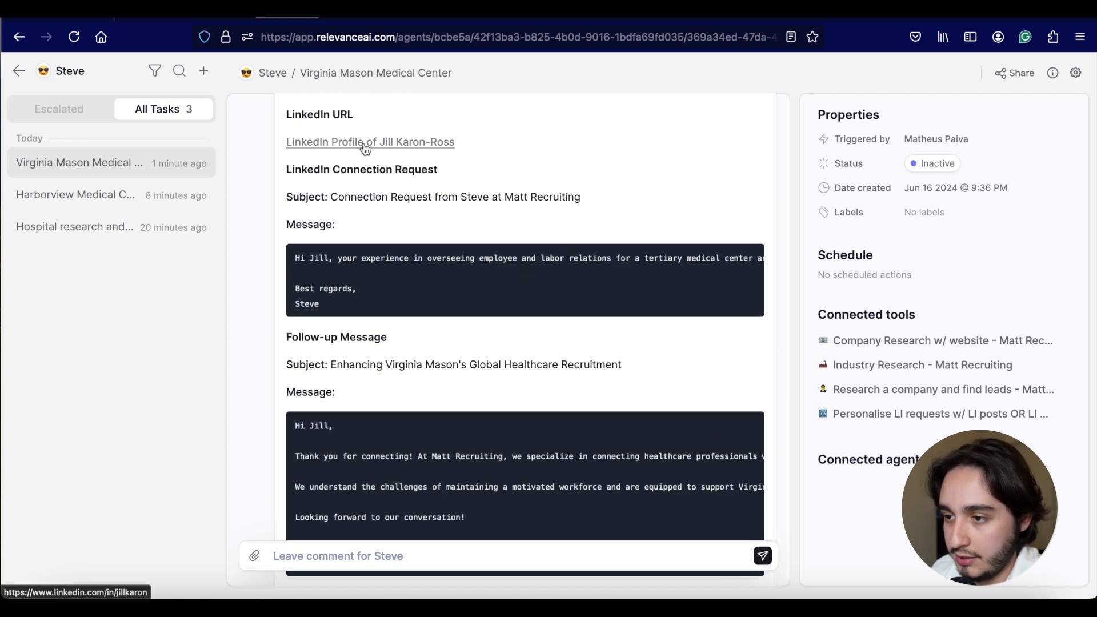
left_click(364, 143)
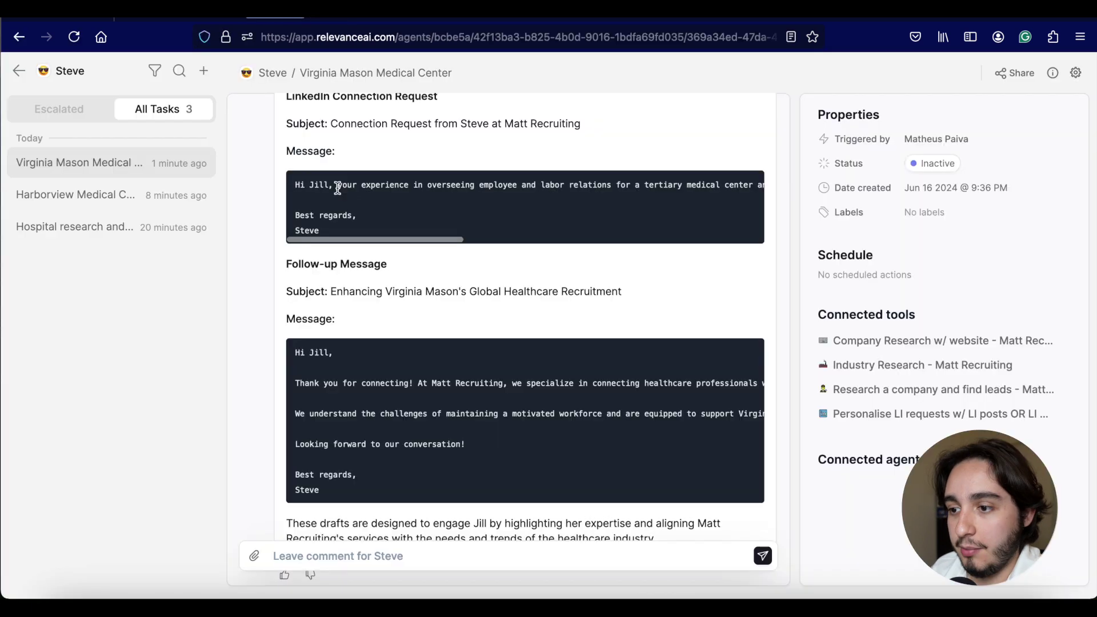
Read through the follow-up draft 'Enhancing Virginia Mason's Global Healthcare Recruitment'
scroll(337, 188, "right", 3)
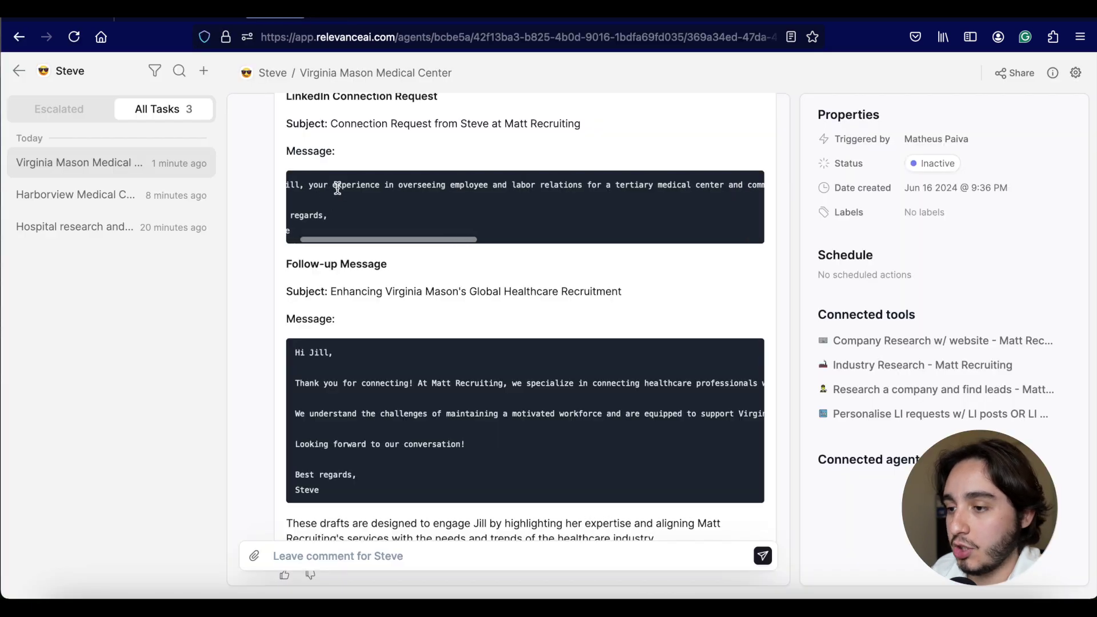
scroll(338, 189, "right", 3)
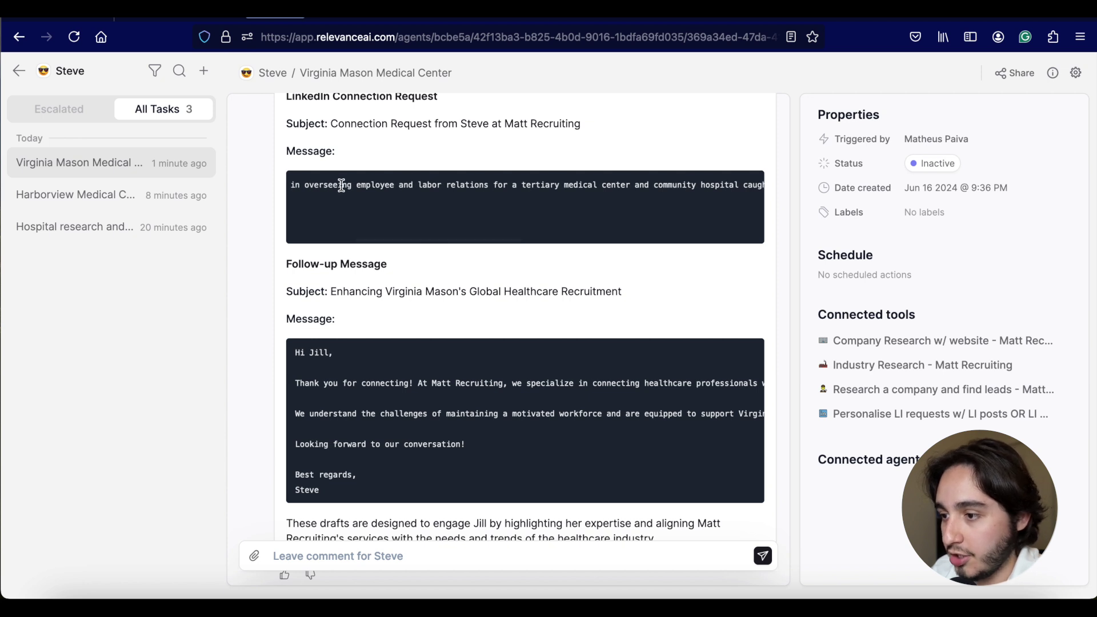
scroll(341, 186, "right", 5)
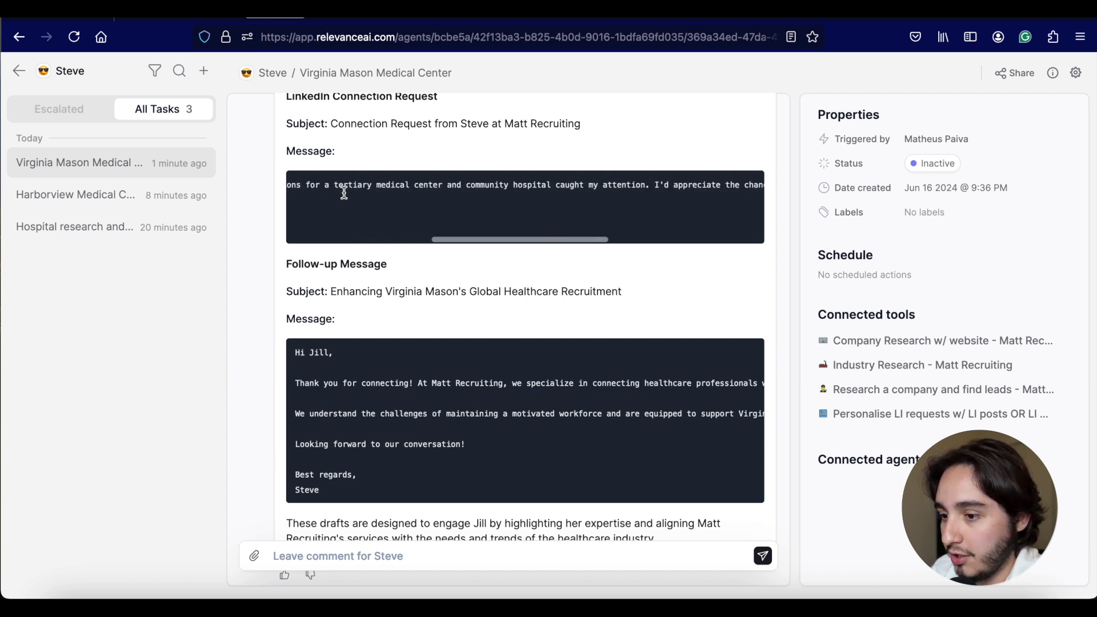
scroll(344, 193, "down", 1)
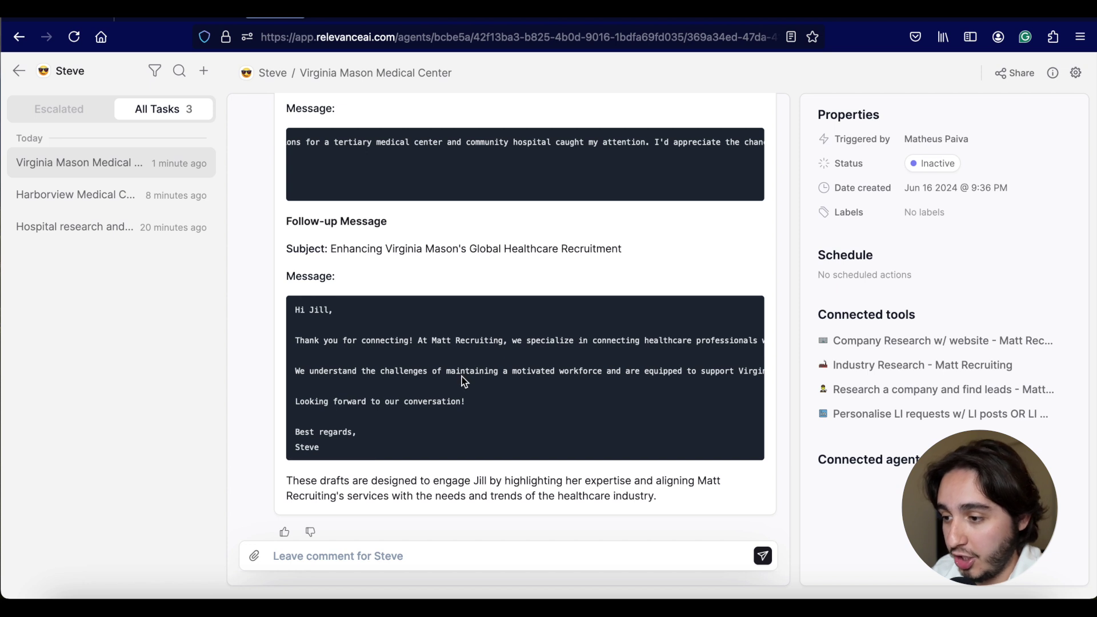
scroll(466, 368, "right", 4)
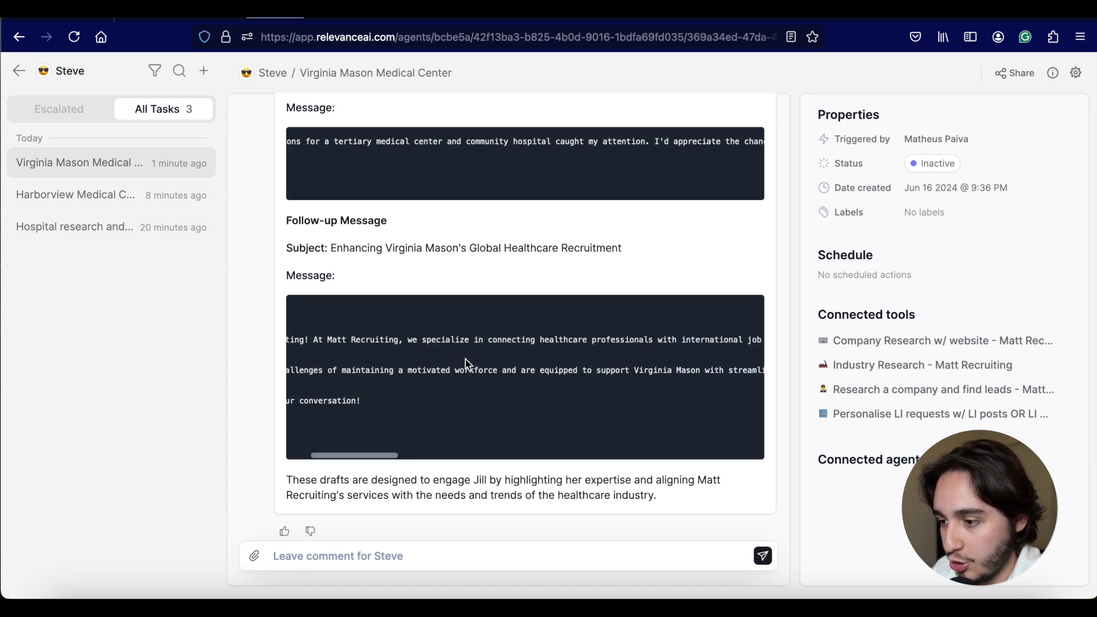
scroll(468, 364, "right", 3)
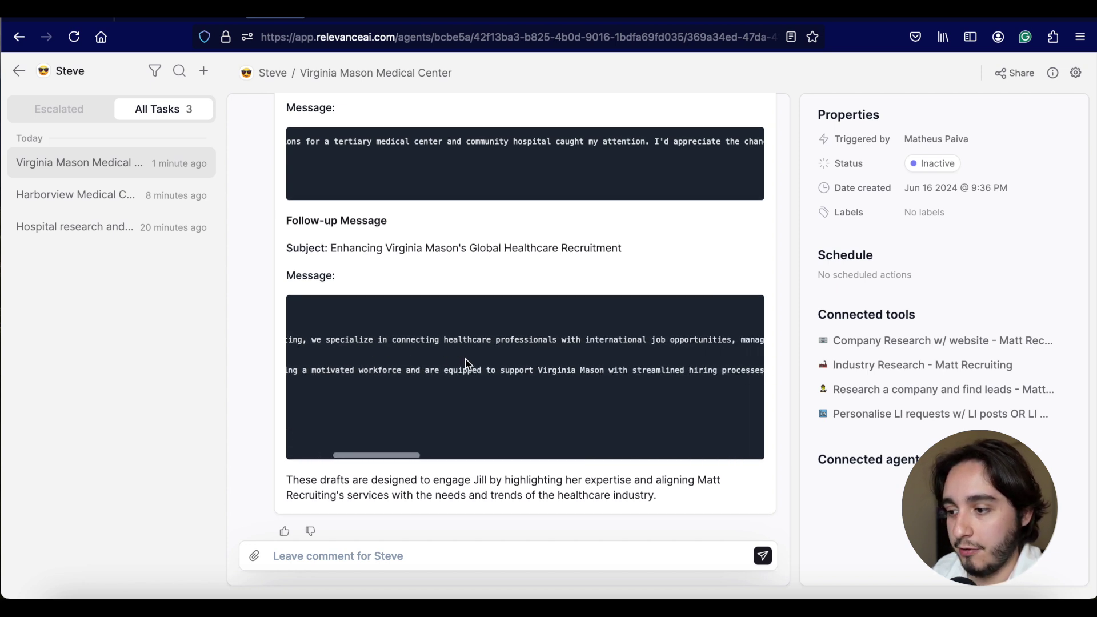
scroll(468, 364, "right", 5)
scroll(467, 364, "right", 8)
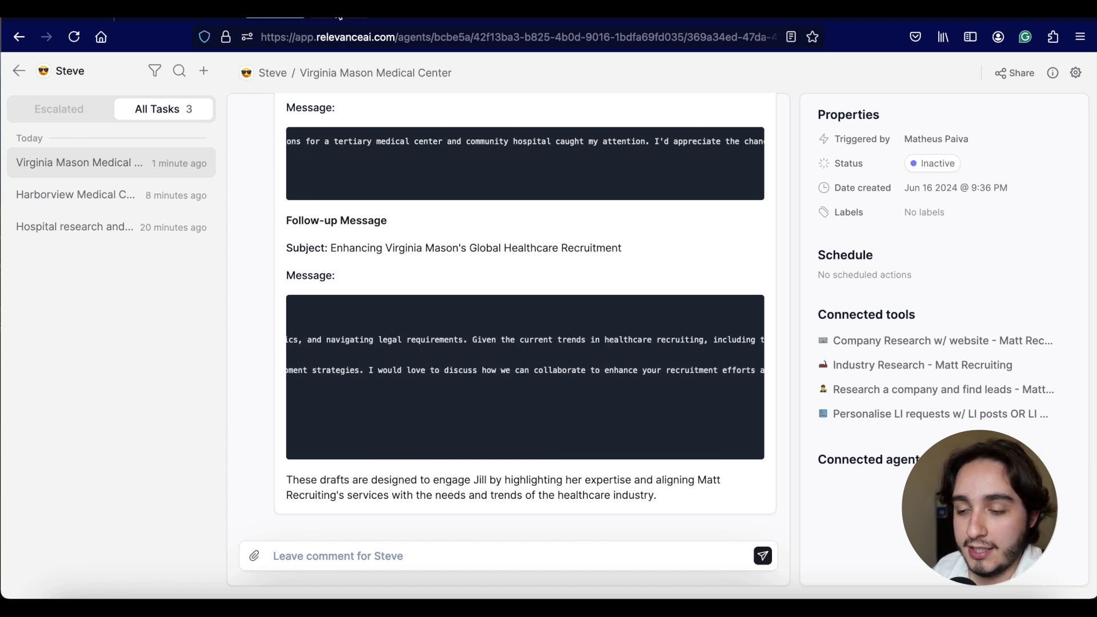
Reopen the Harborview Medical Center task and select its LinkedIn Connection Request message
left_click(156, 197)
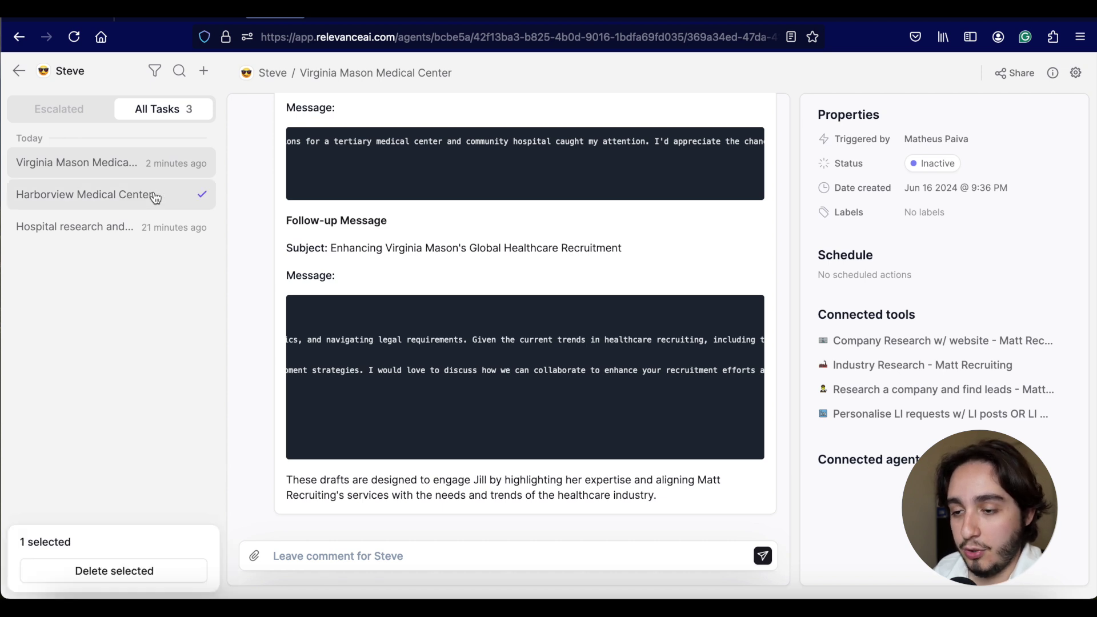
left_click(121, 196)
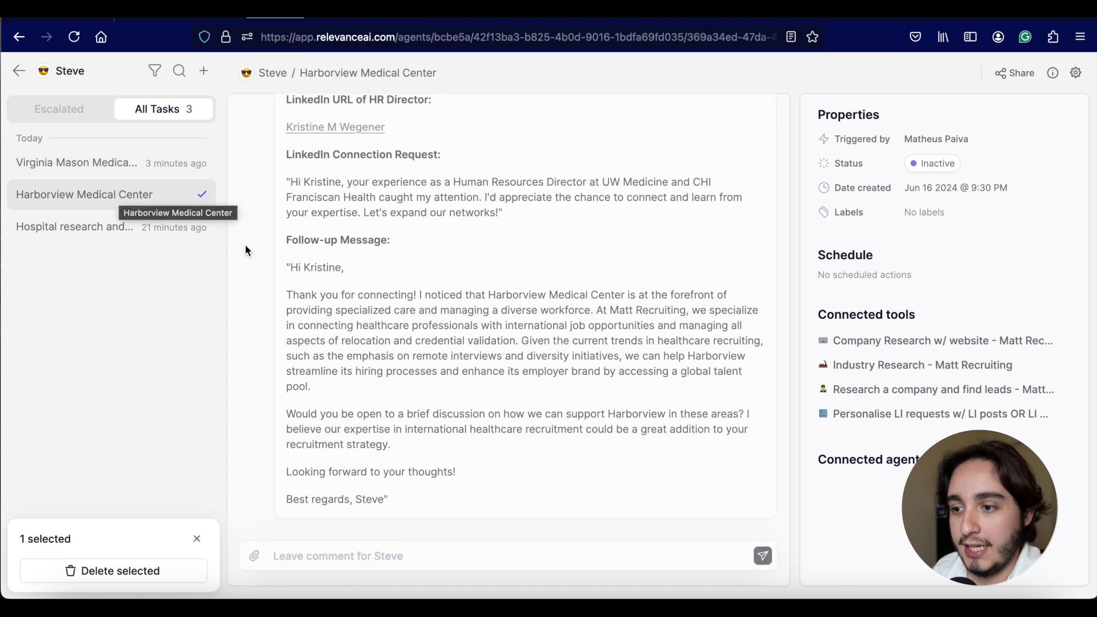
scroll(569, 295, "down", 1)
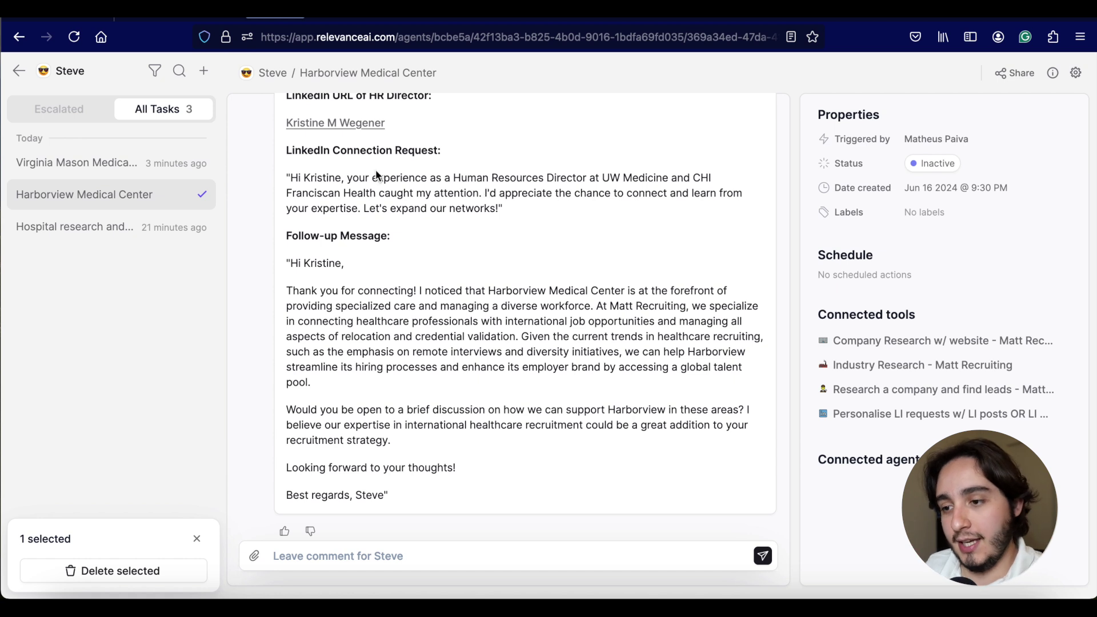
left_click(492, 210, "shift")
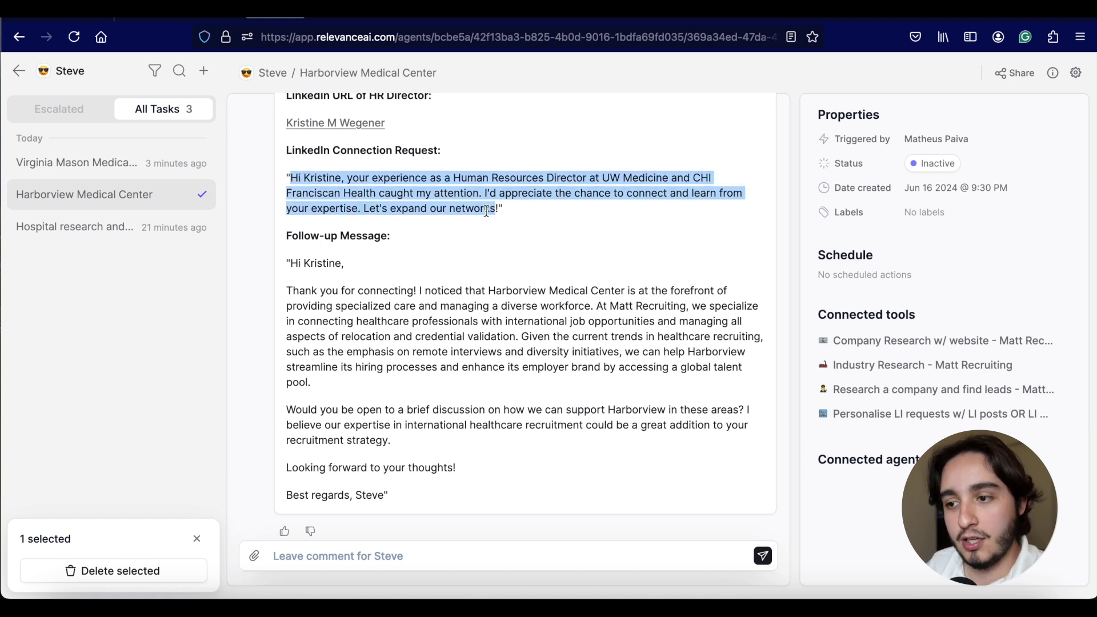
scroll(439, 193, "up", 1)
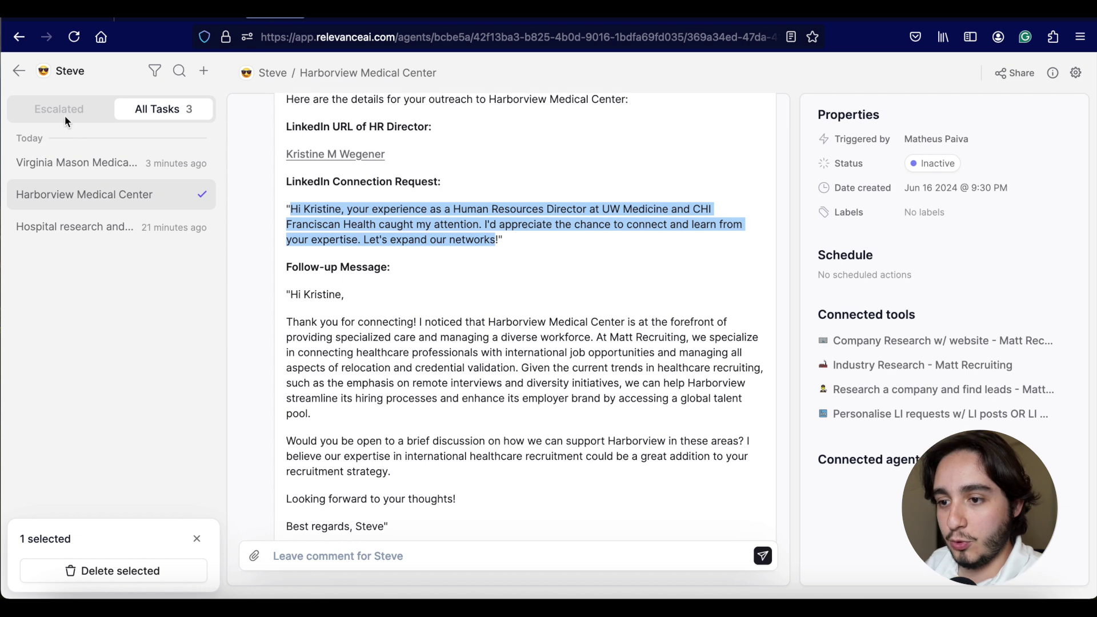
key("ctrl+Tab")
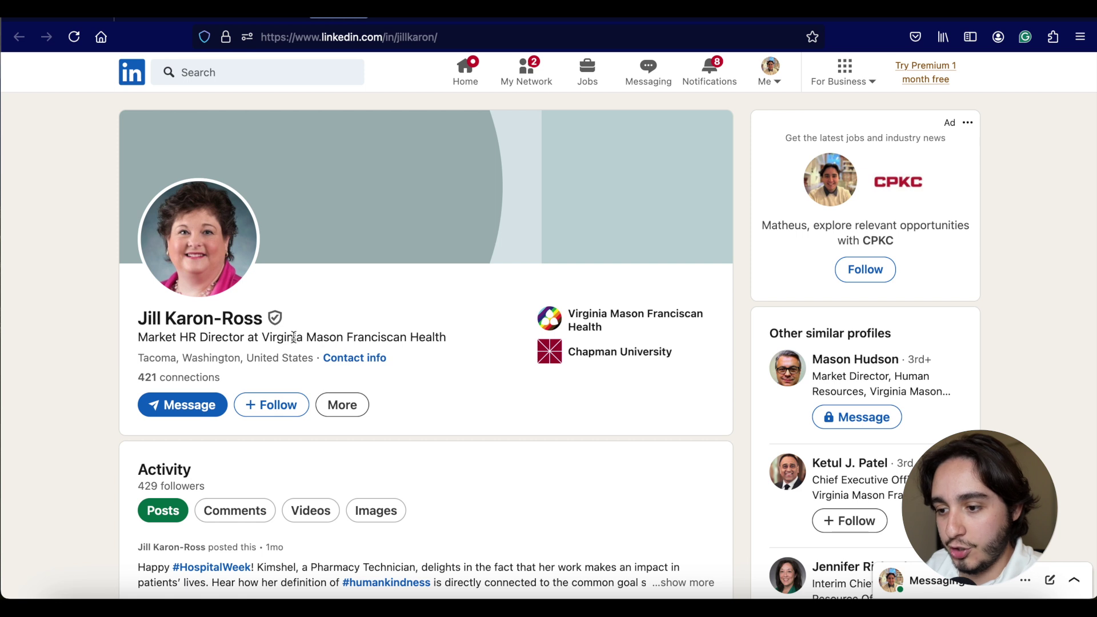
Scroll the Market HR Director's LinkedIn profile down to her recent activity posts
scroll(436, 338, "down", 7)
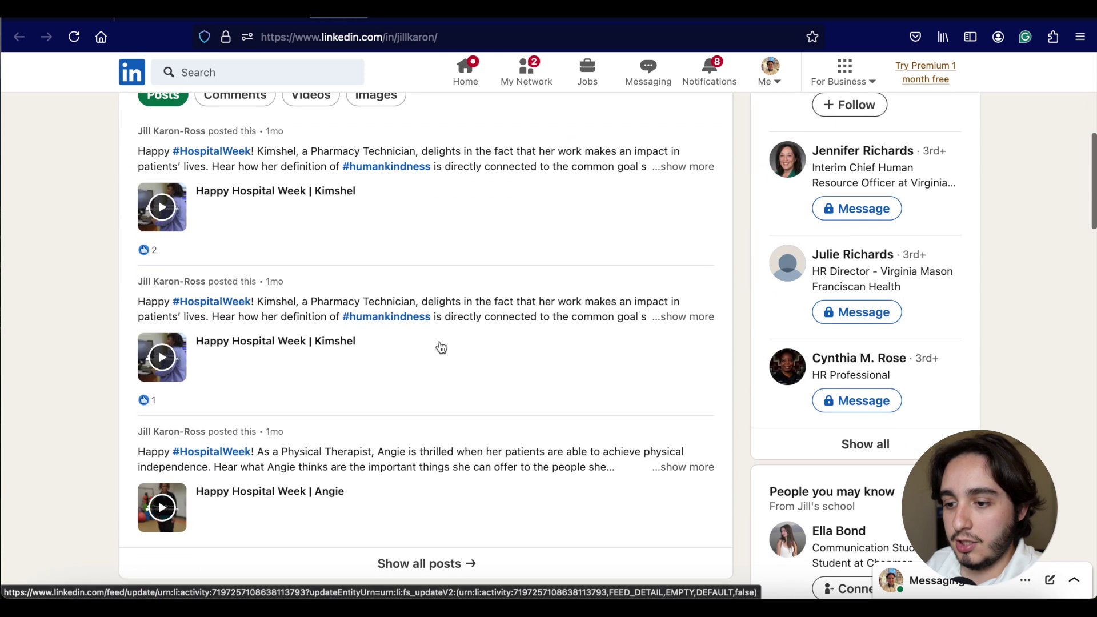
Return to Relevance AI showing the Harborview Medical Center task's outreach drafts
left_click(288, 17)
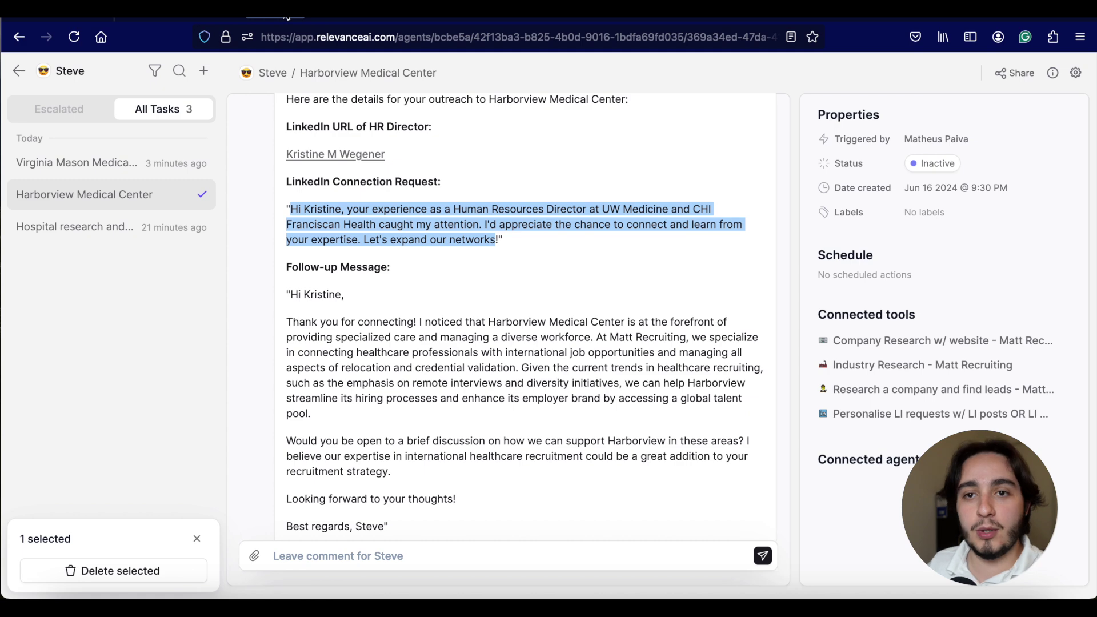